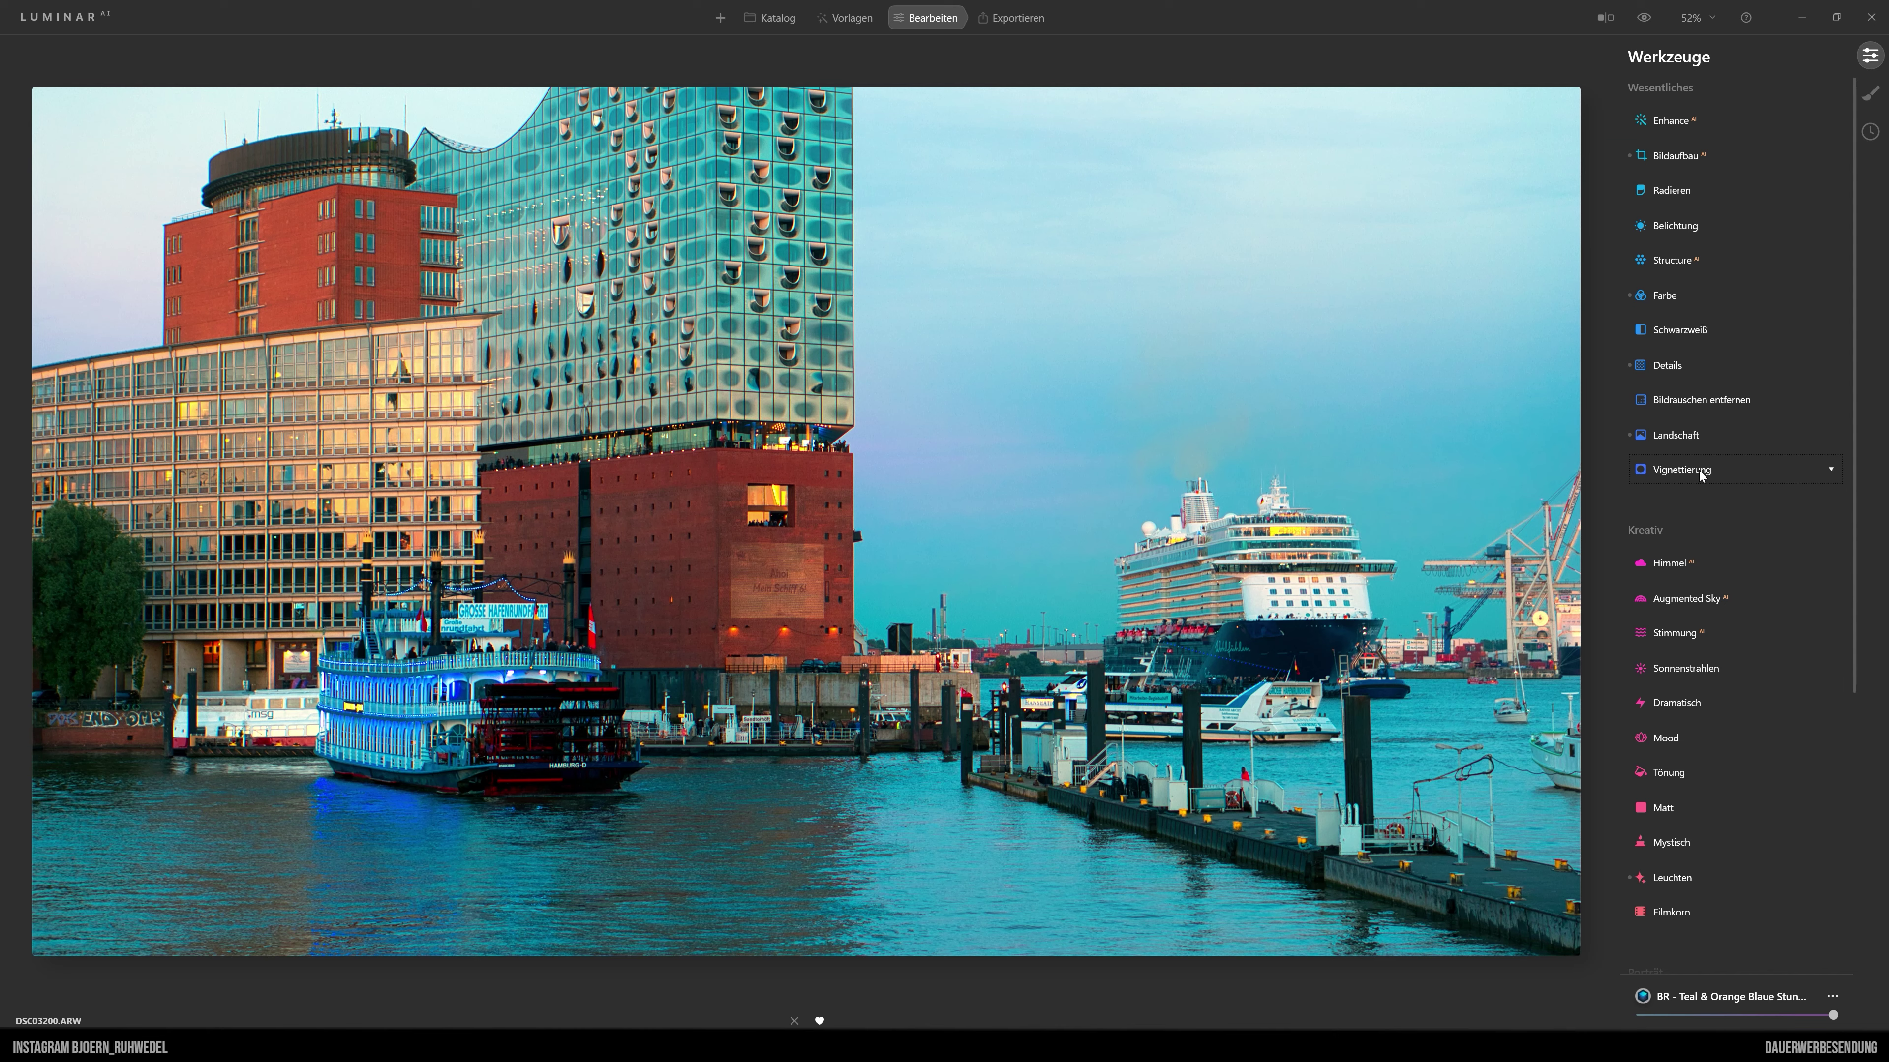
Raise the vignette Menge to 100 and, after trying sizes, set Größe to 0 for white edges.
{"action": "left_click", "coordinate": [1682, 469]}
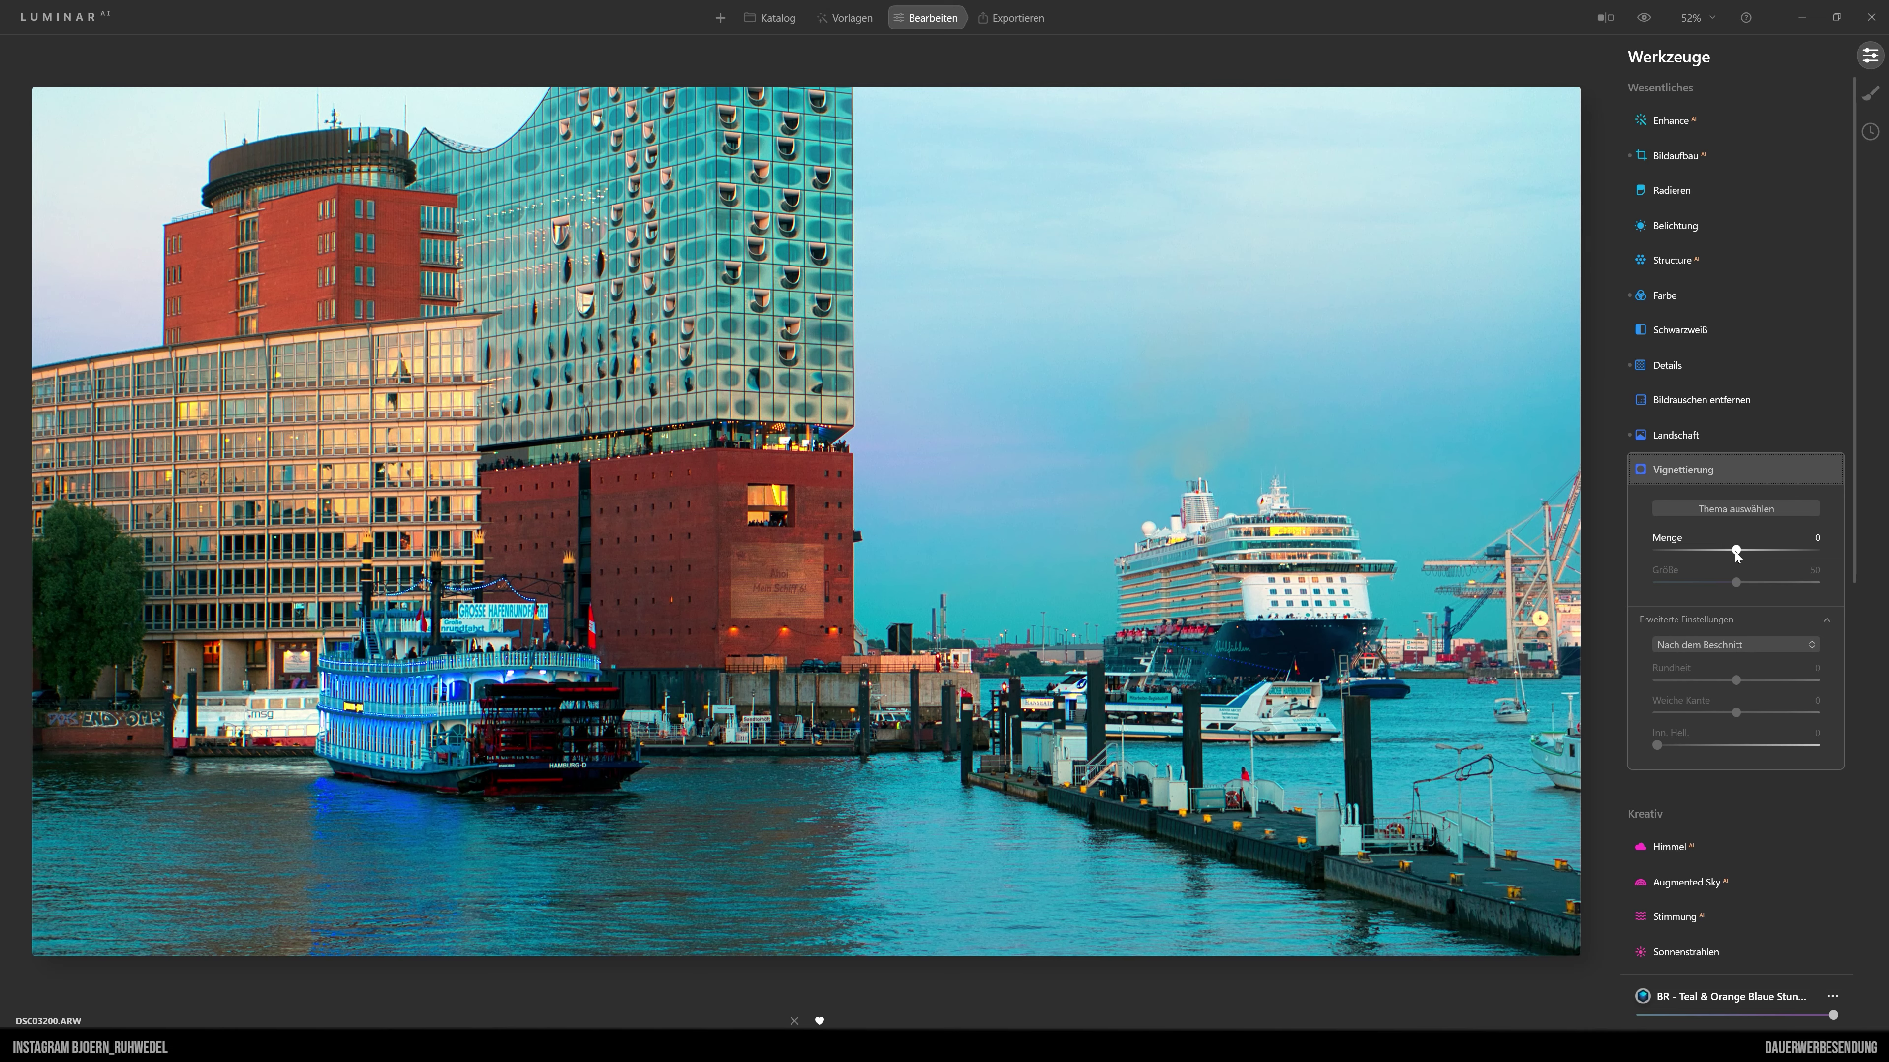
{"action": "left_click_drag", "start_coordinate": [1736, 550], "coordinate": [1843, 542]}
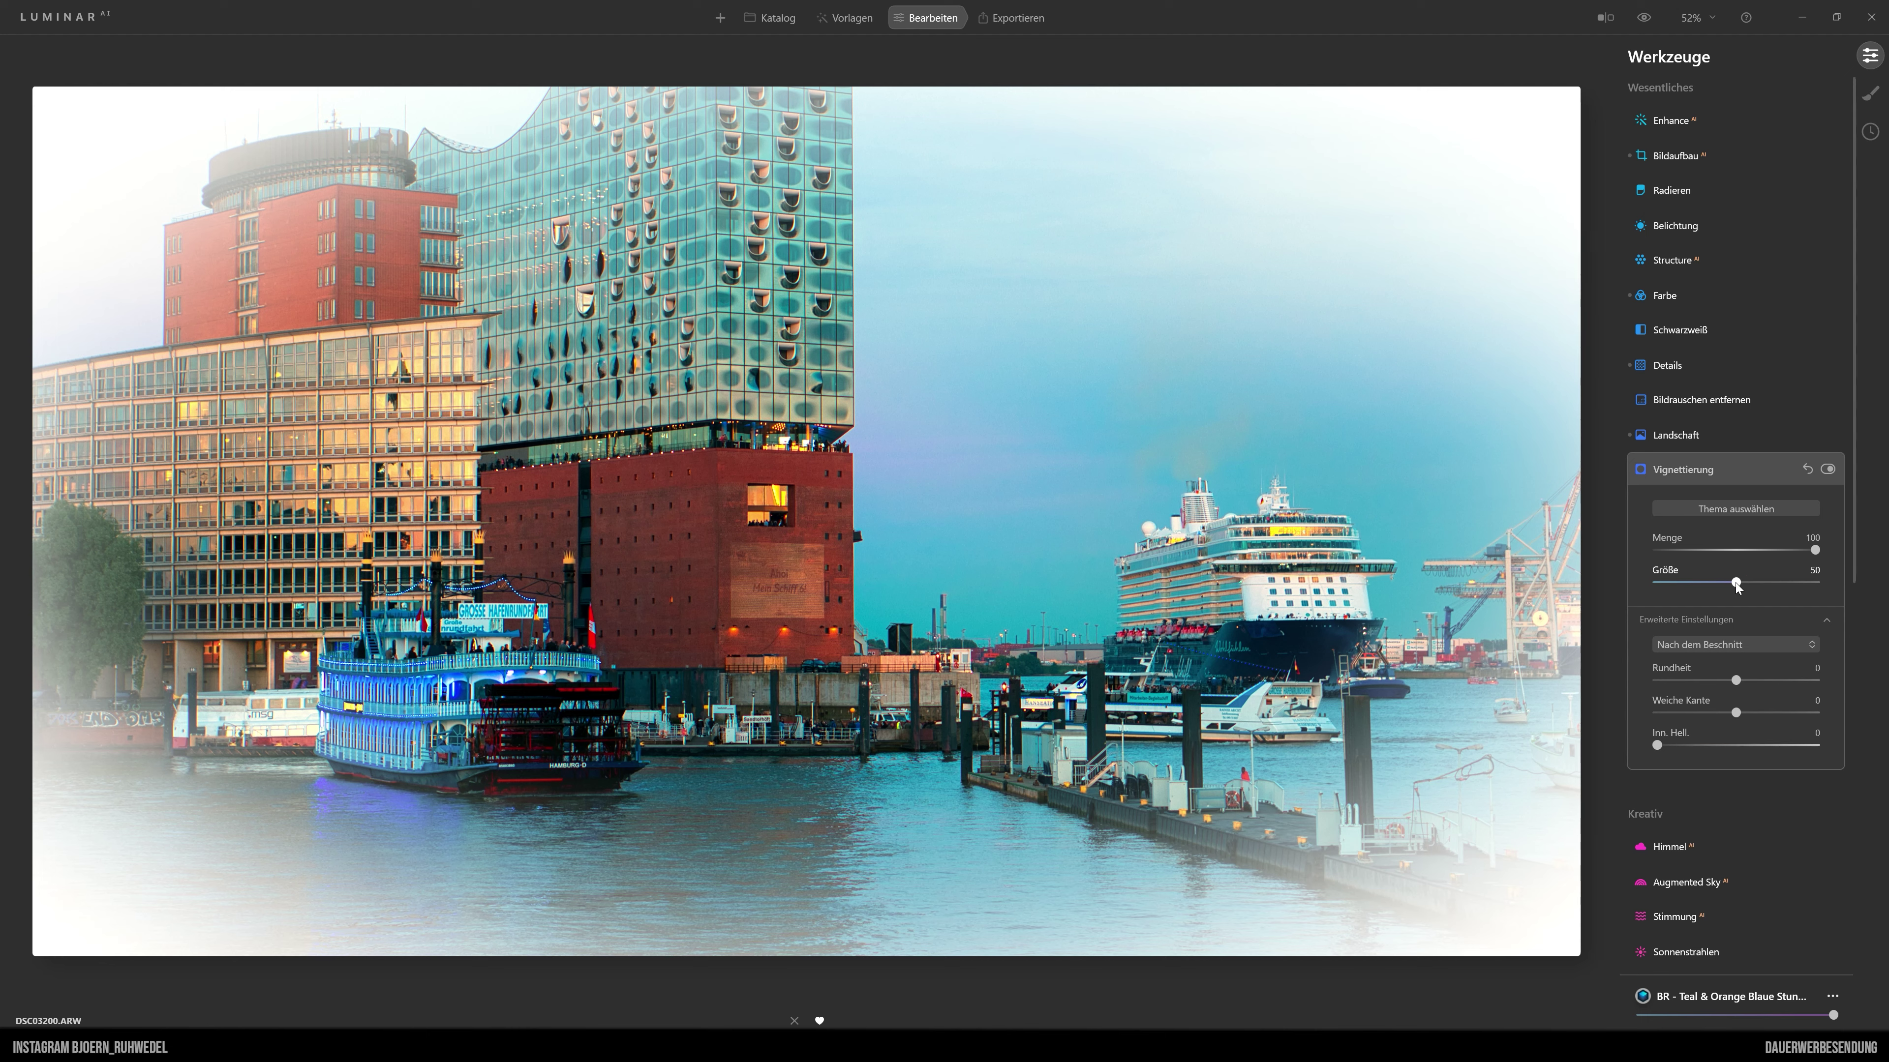
{"action": "left_click_drag", "start_coordinate": [1737, 583], "coordinate": [1640, 577]}
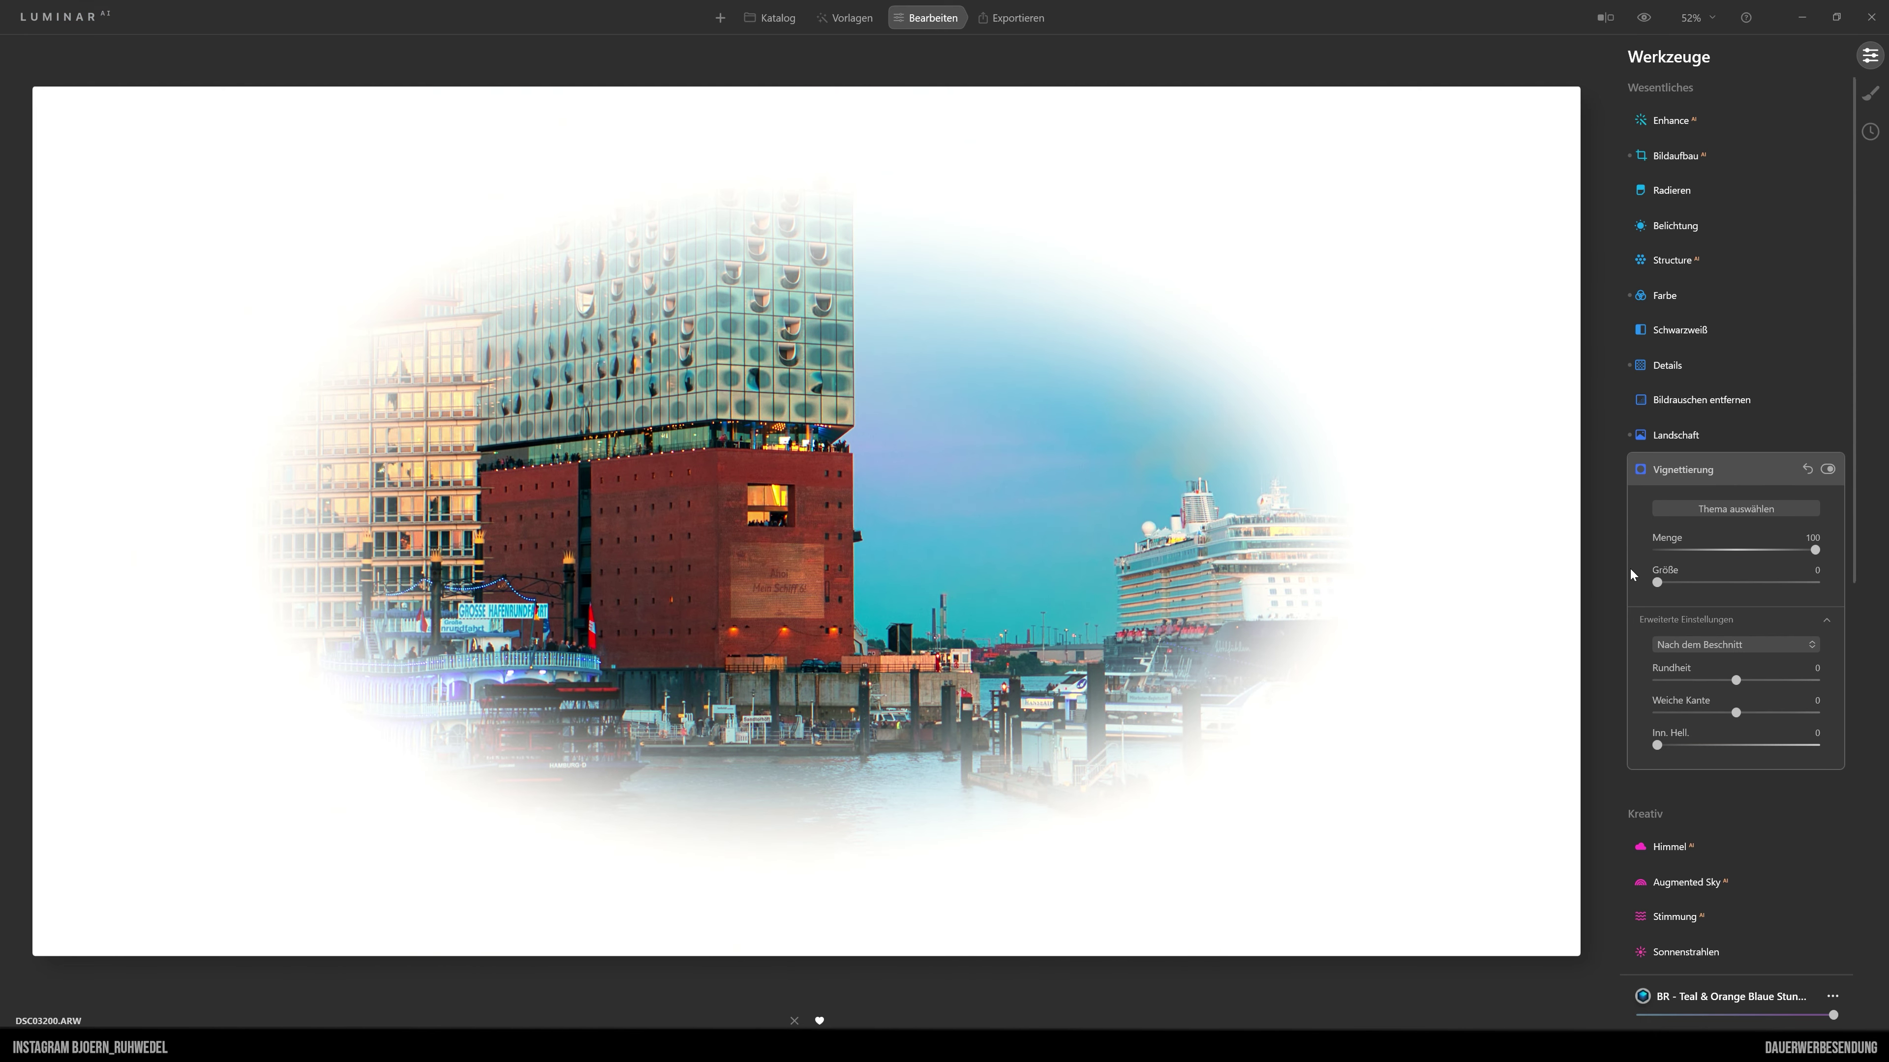
{"action": "left_click_drag", "start_coordinate": [1656, 582], "coordinate": [1841, 588]}
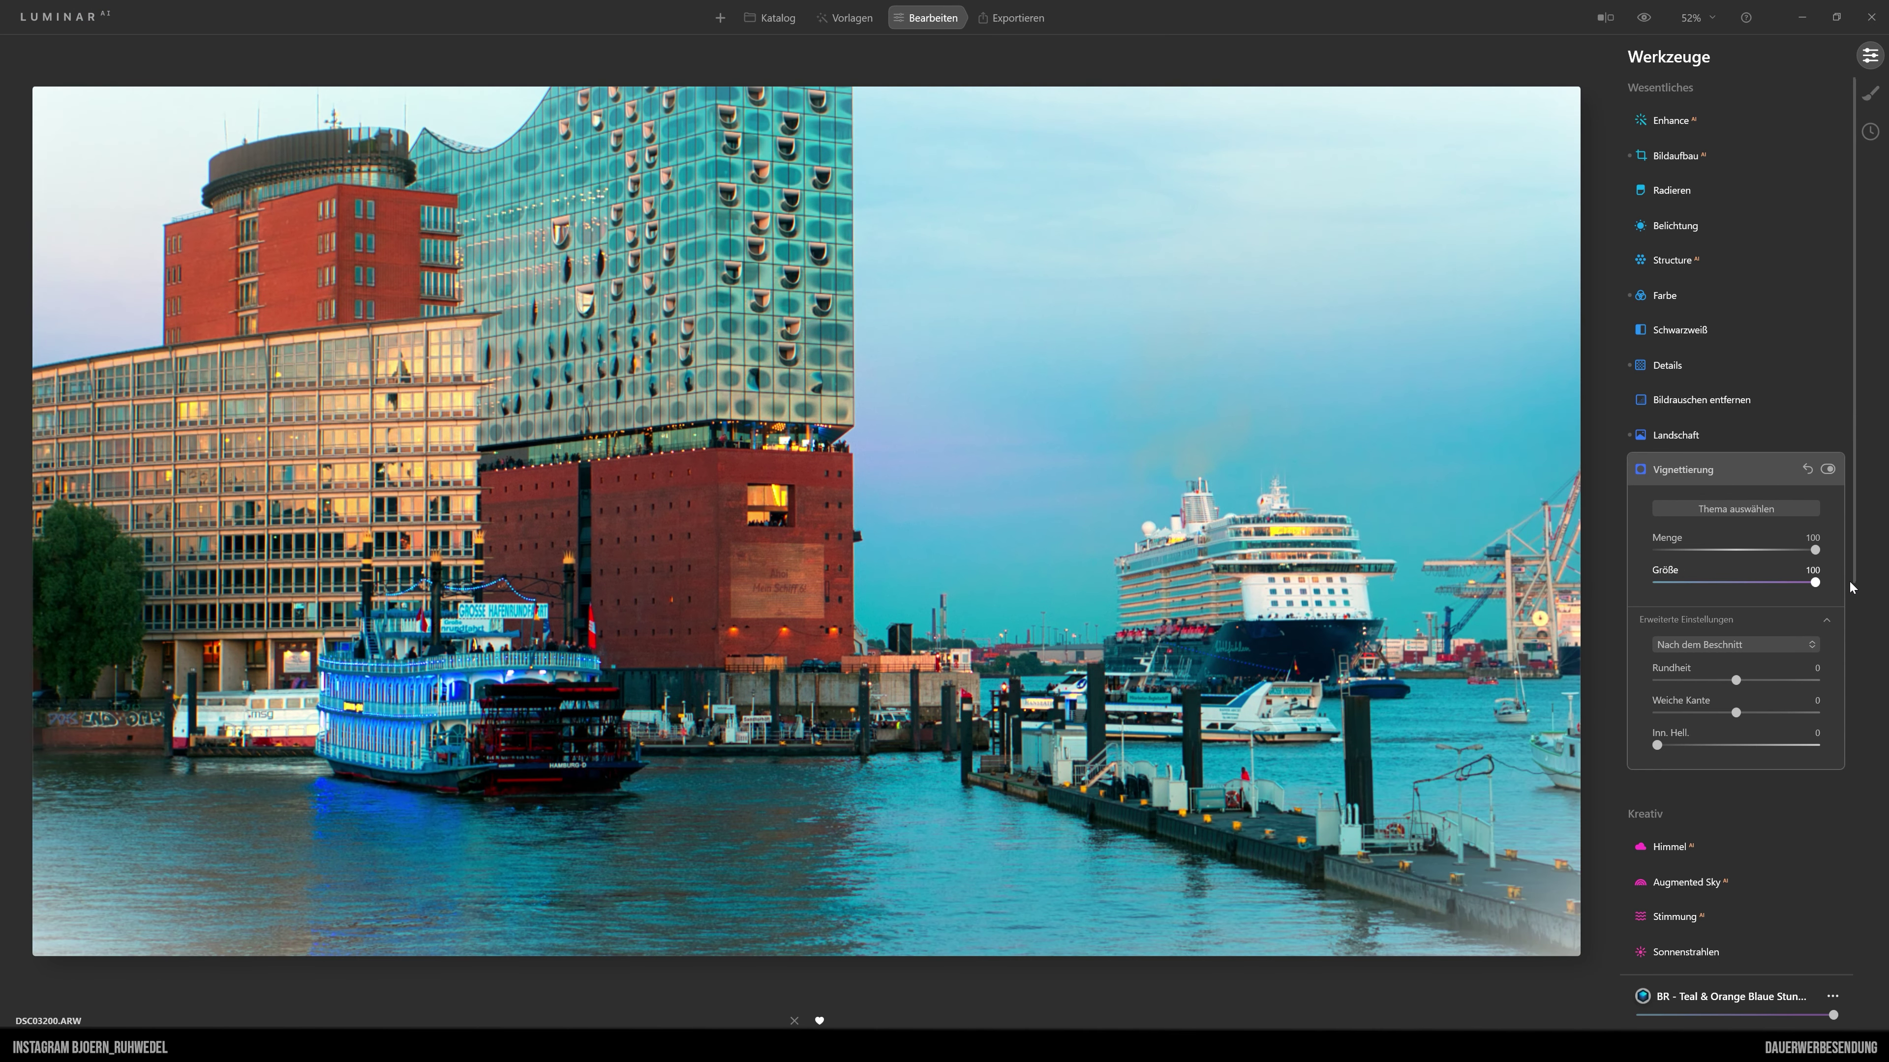
{"action": "left_click_drag", "start_coordinate": [1851, 586], "coordinate": [1628, 579]}
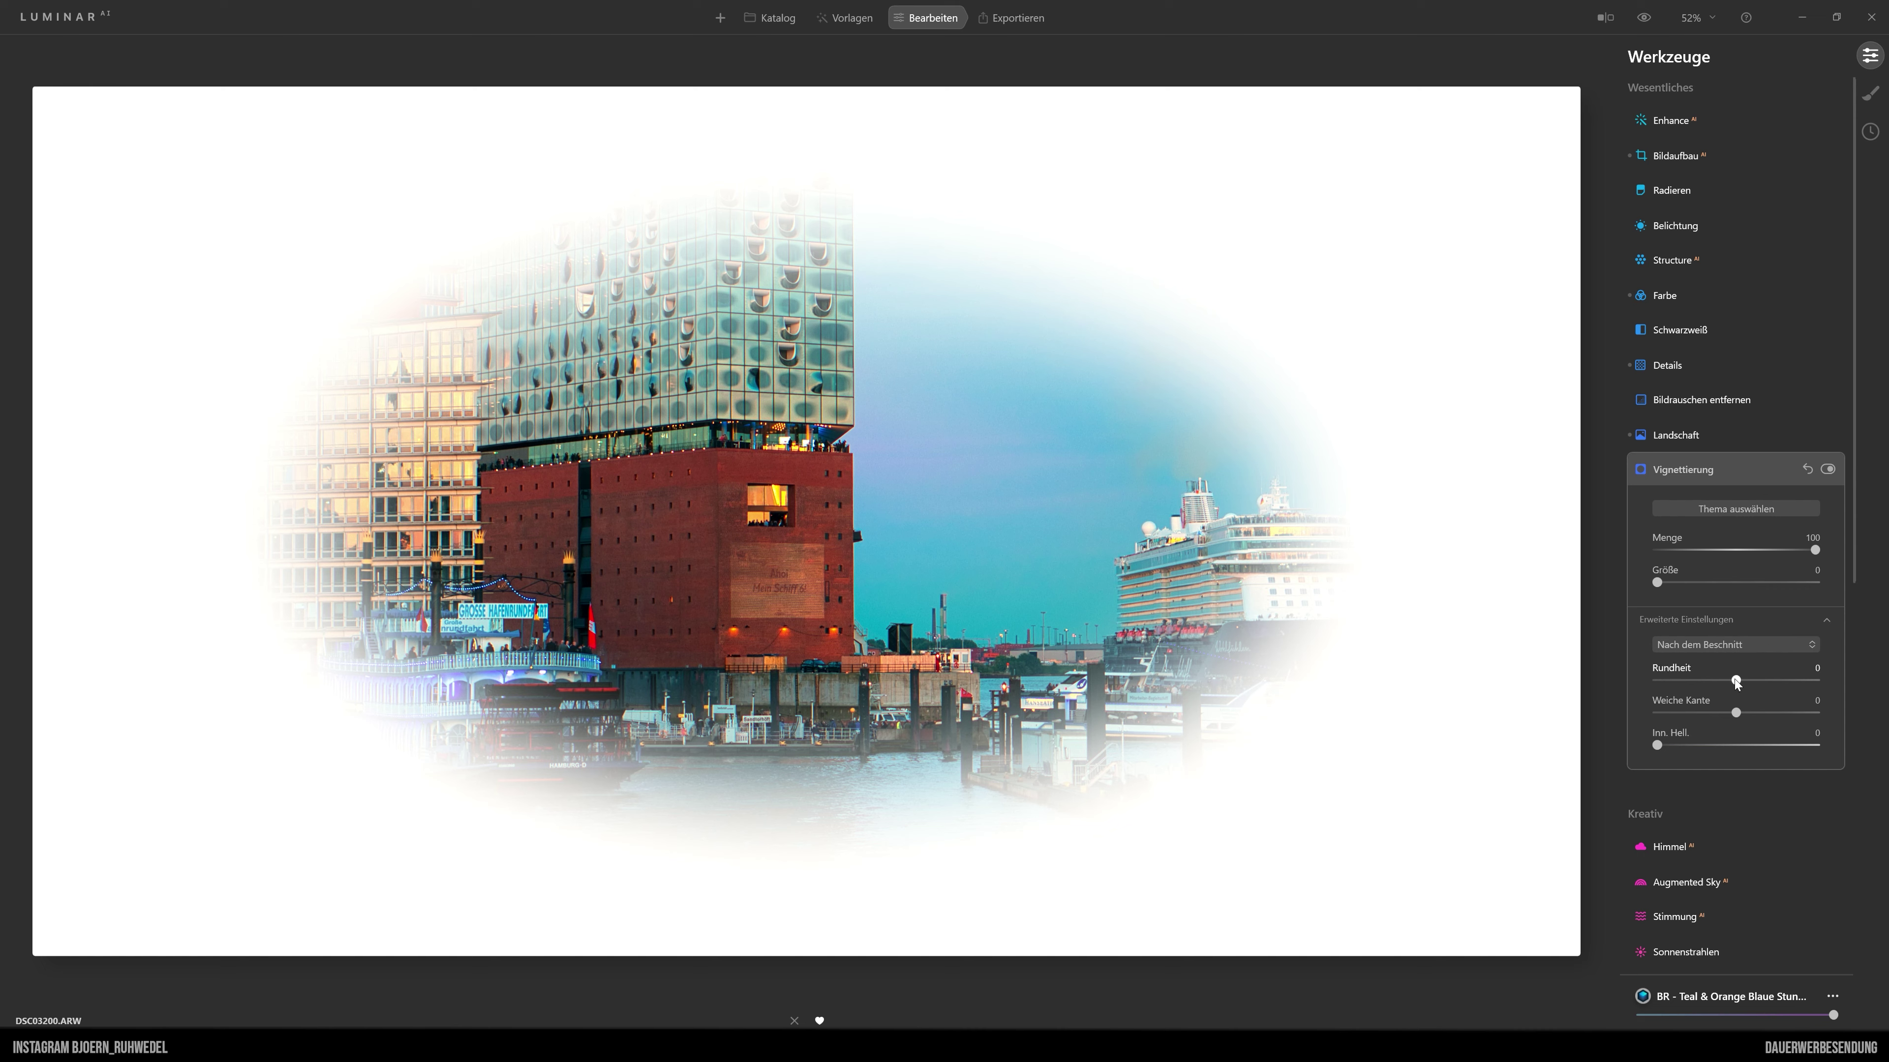
Set the vignette Rundheit to -100 and Weiche Kante to -100.
{"action": "mouse_move", "coordinate": [1736, 682]}
{"action": "left_mouse_down"}
{"action": "mouse_move", "coordinate": [1838, 683]}
{"action": "mouse_move", "coordinate": [1626, 679]}
{"action": "left_mouse_up"}
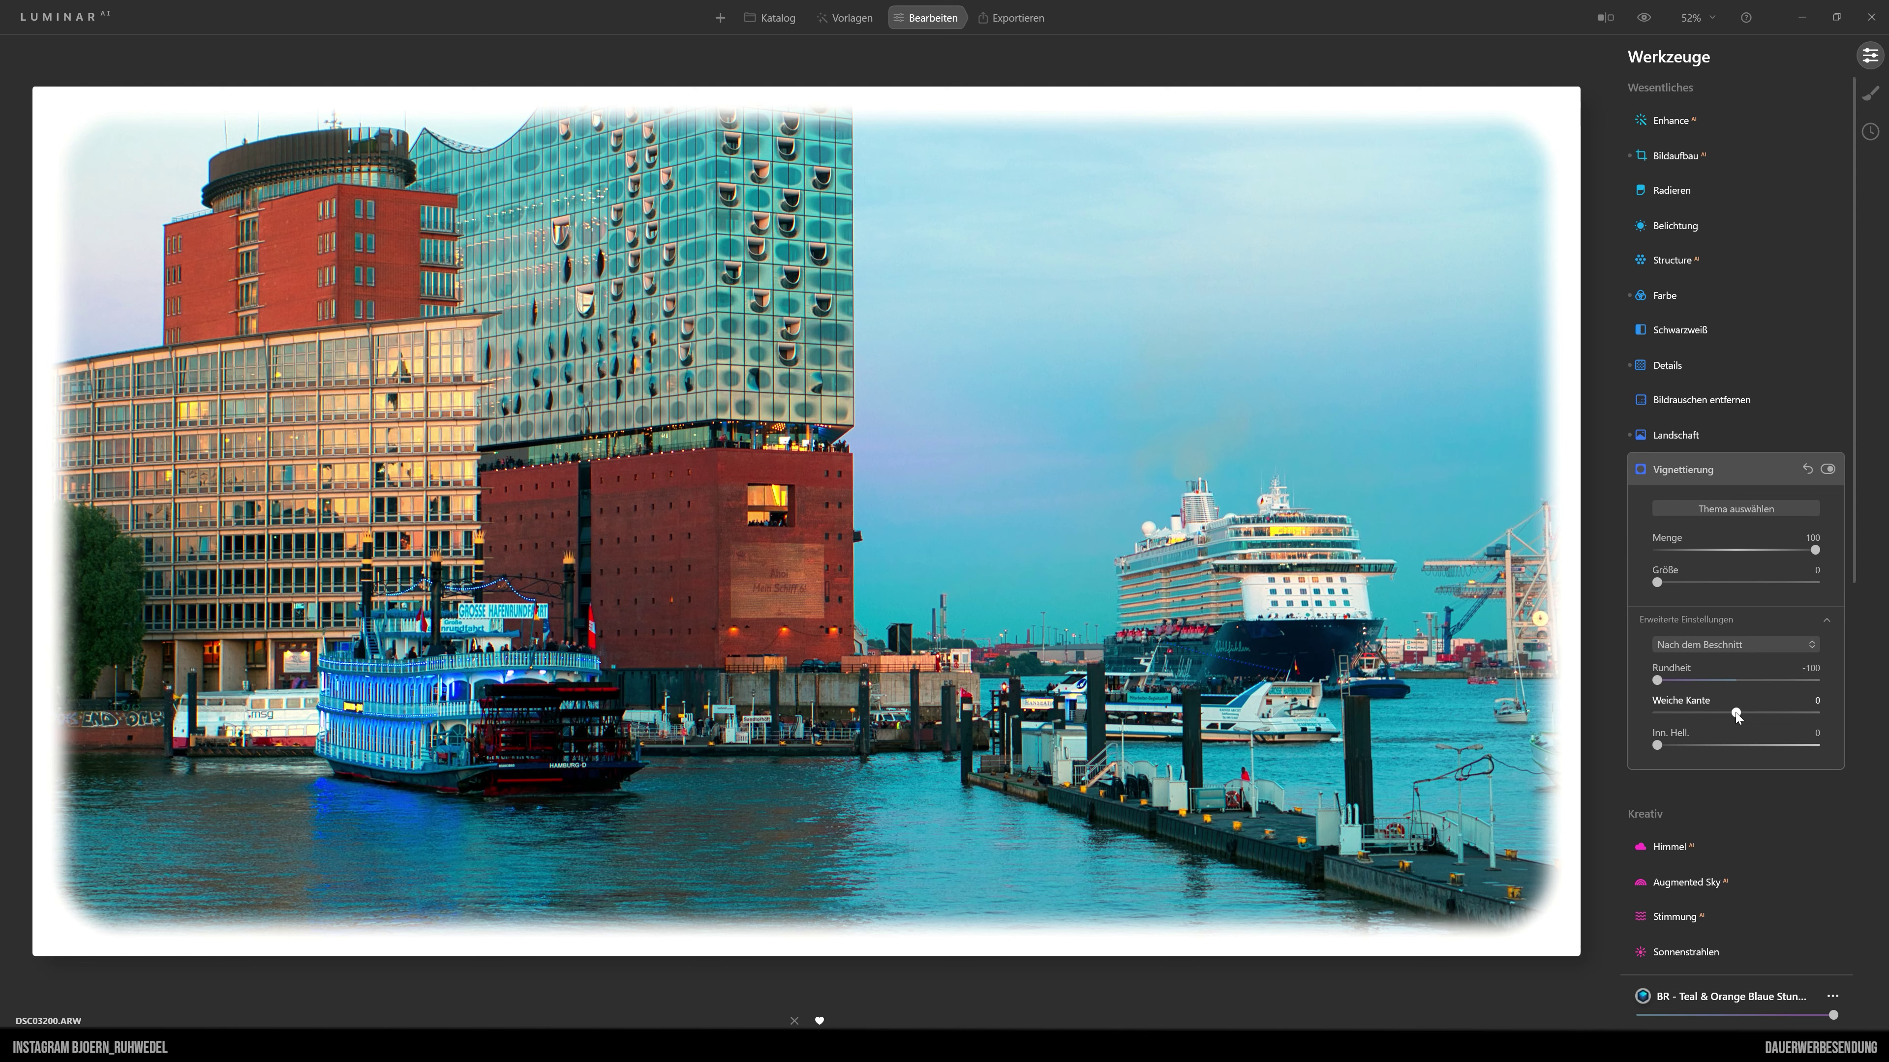
{"action": "left_click_drag", "start_coordinate": [1736, 713], "coordinate": [1636, 716]}
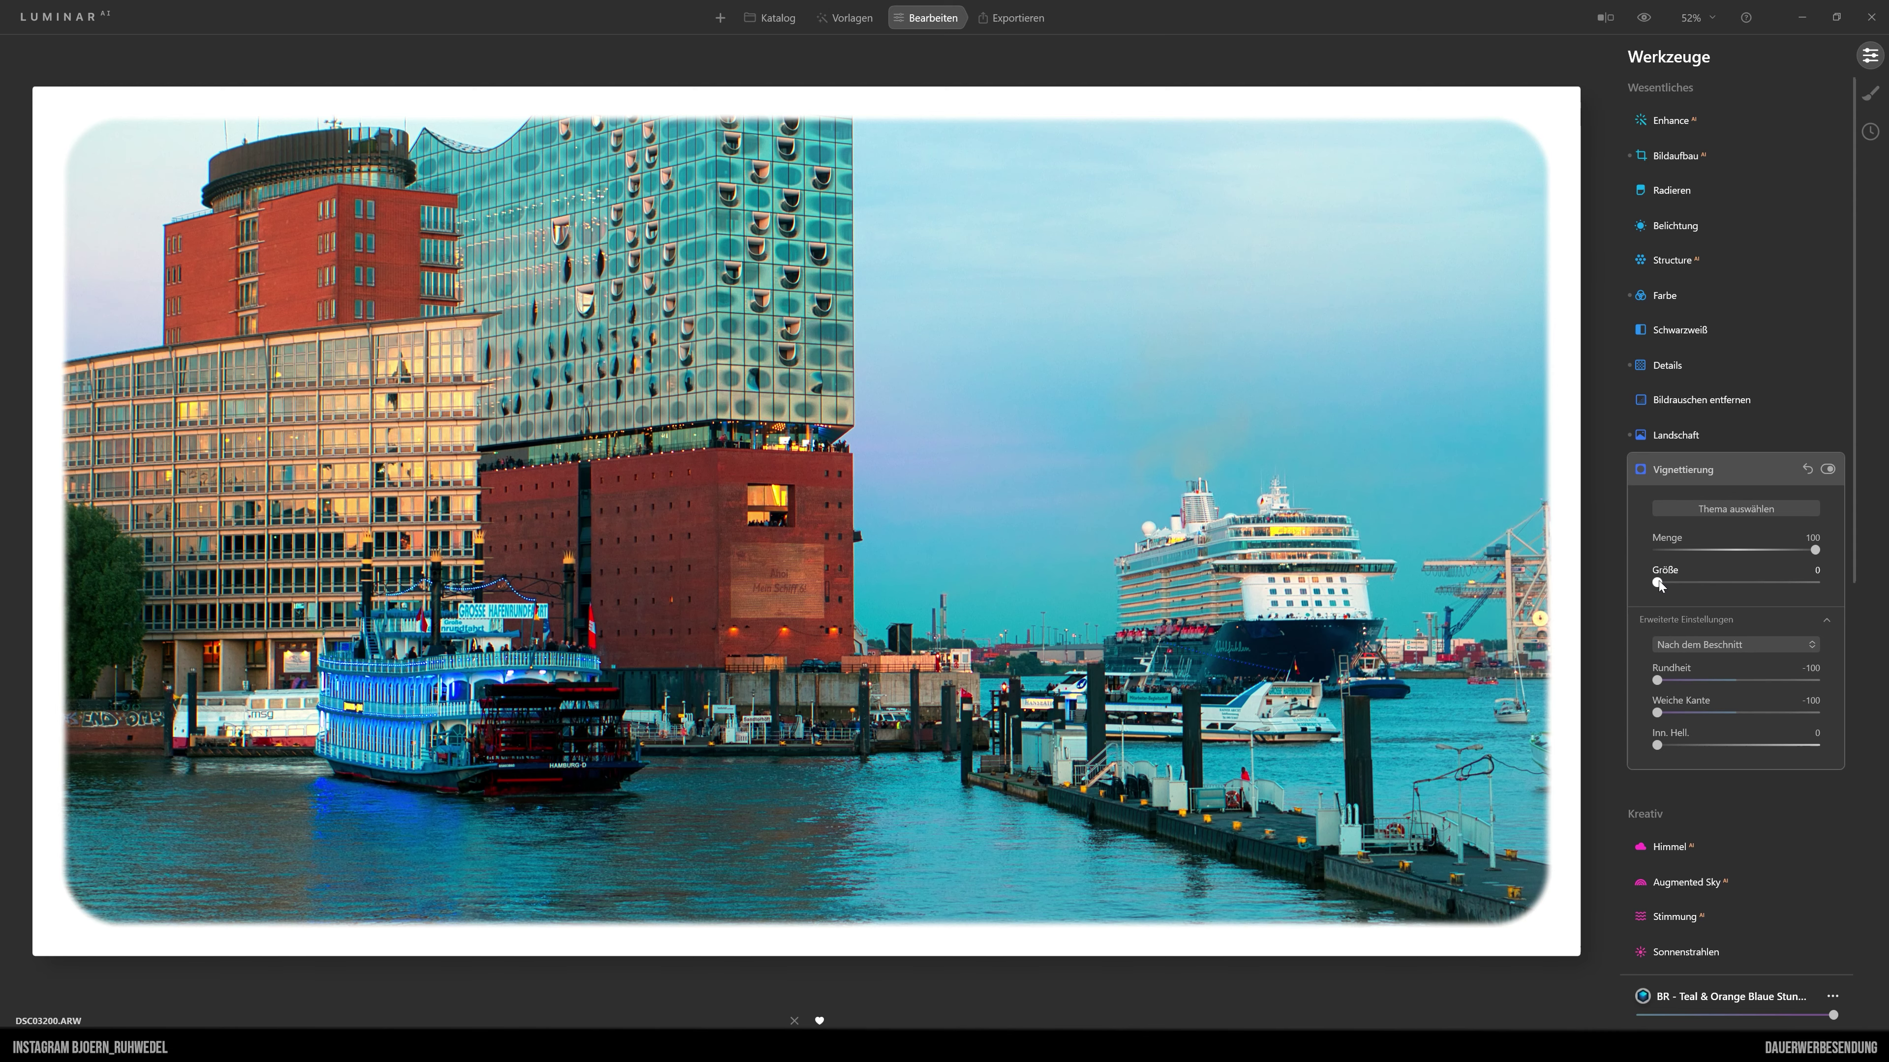
Raise vignette Größe to about 25 and drop Menge from 100 to -100.
{"action": "mouse_move", "coordinate": [1659, 582]}
{"action": "left_mouse_down"}
{"action": "mouse_move", "coordinate": [1718, 585]}
{"action": "mouse_move", "coordinate": [1699, 586]}
{"action": "left_mouse_up"}
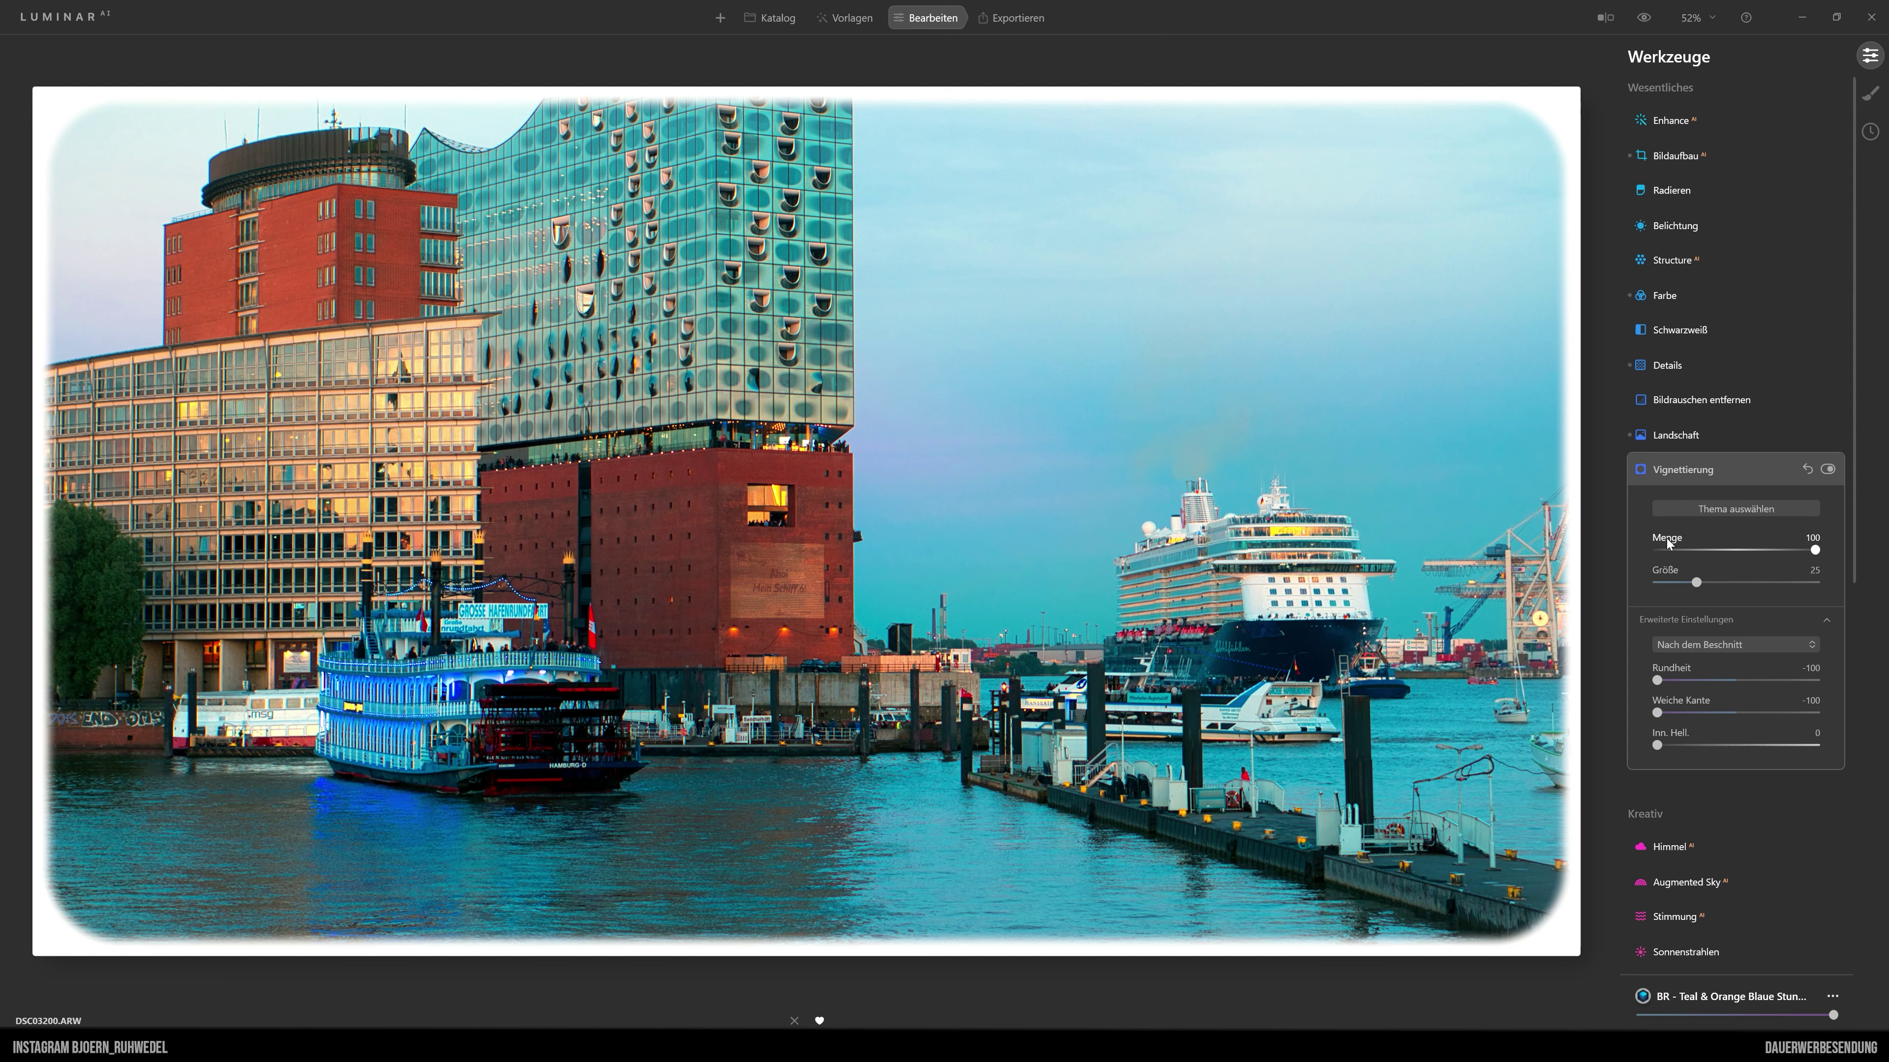
{"action": "left_click_drag", "start_coordinate": [1824, 551], "coordinate": [1619, 555]}
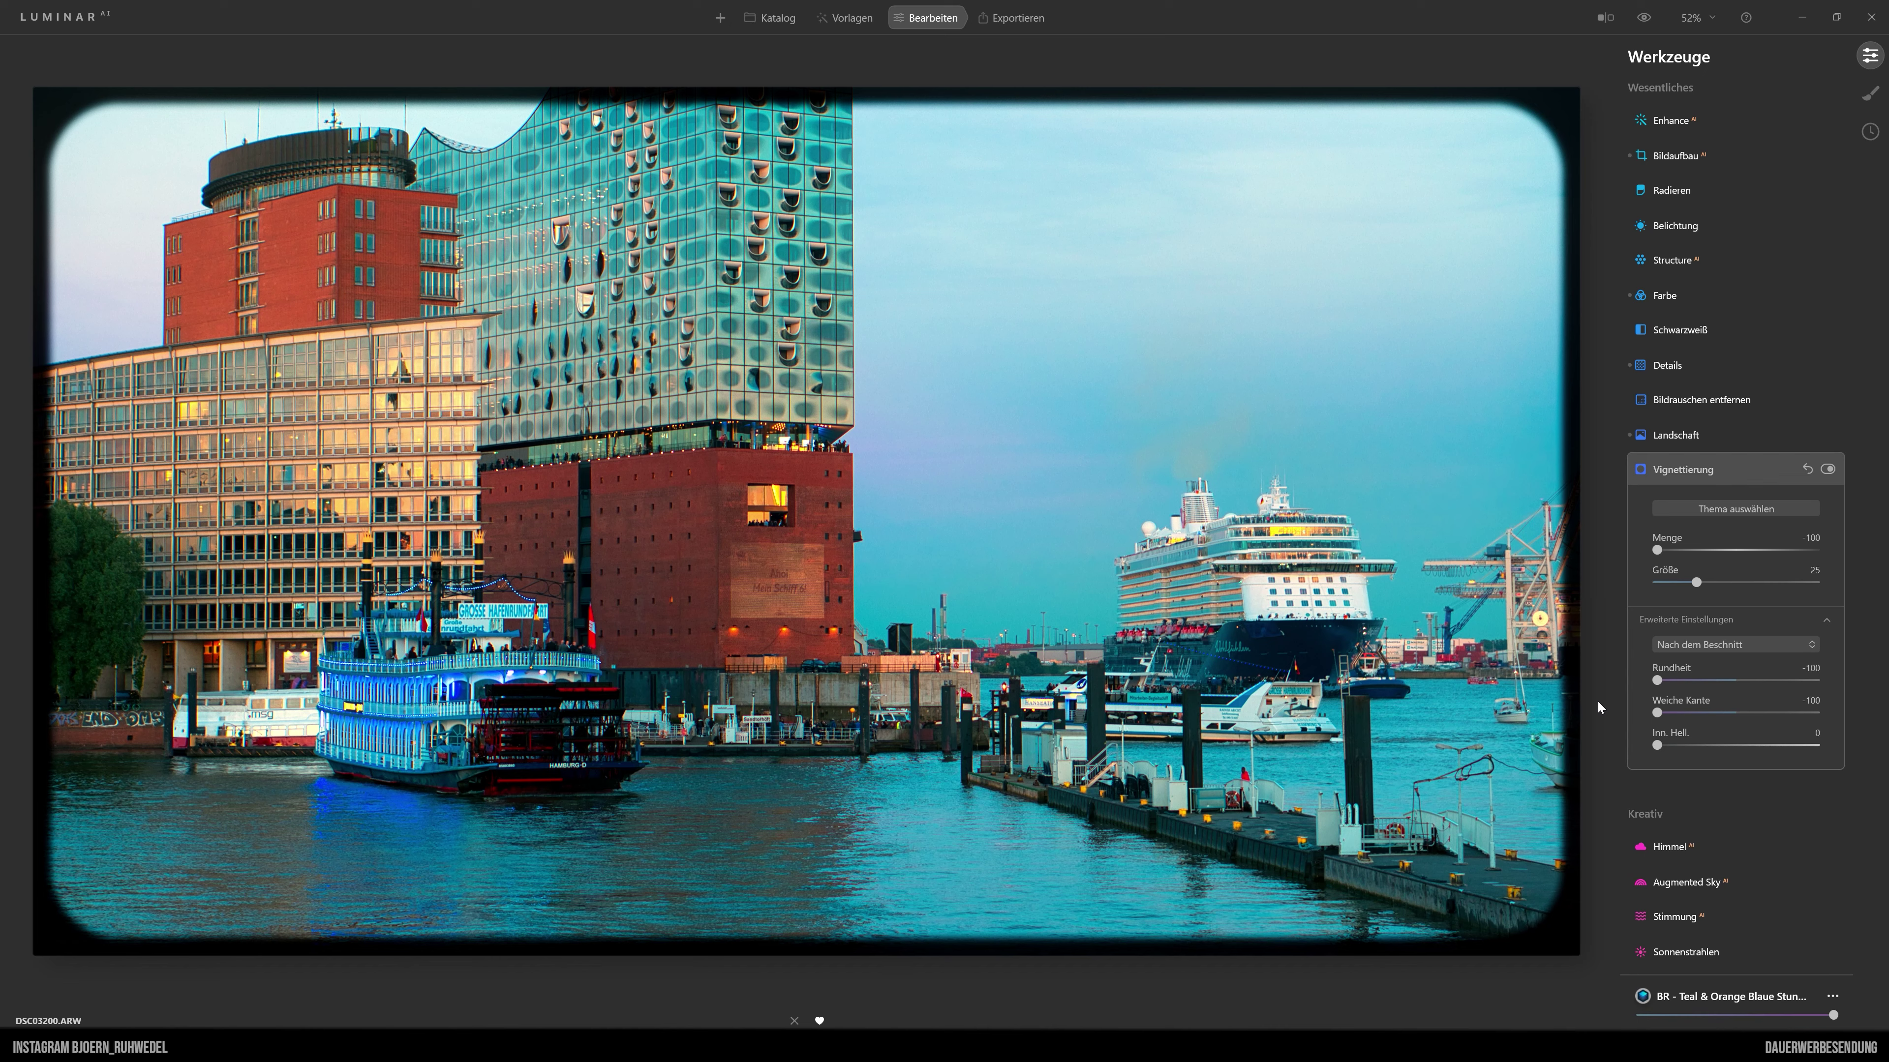
Crop the harbour photo inward from the right and left edges and apply the crop.
{"action": "mouse_move", "coordinate": [1750, 154]}
{"action": "left_click", "coordinate": [1687, 156]}
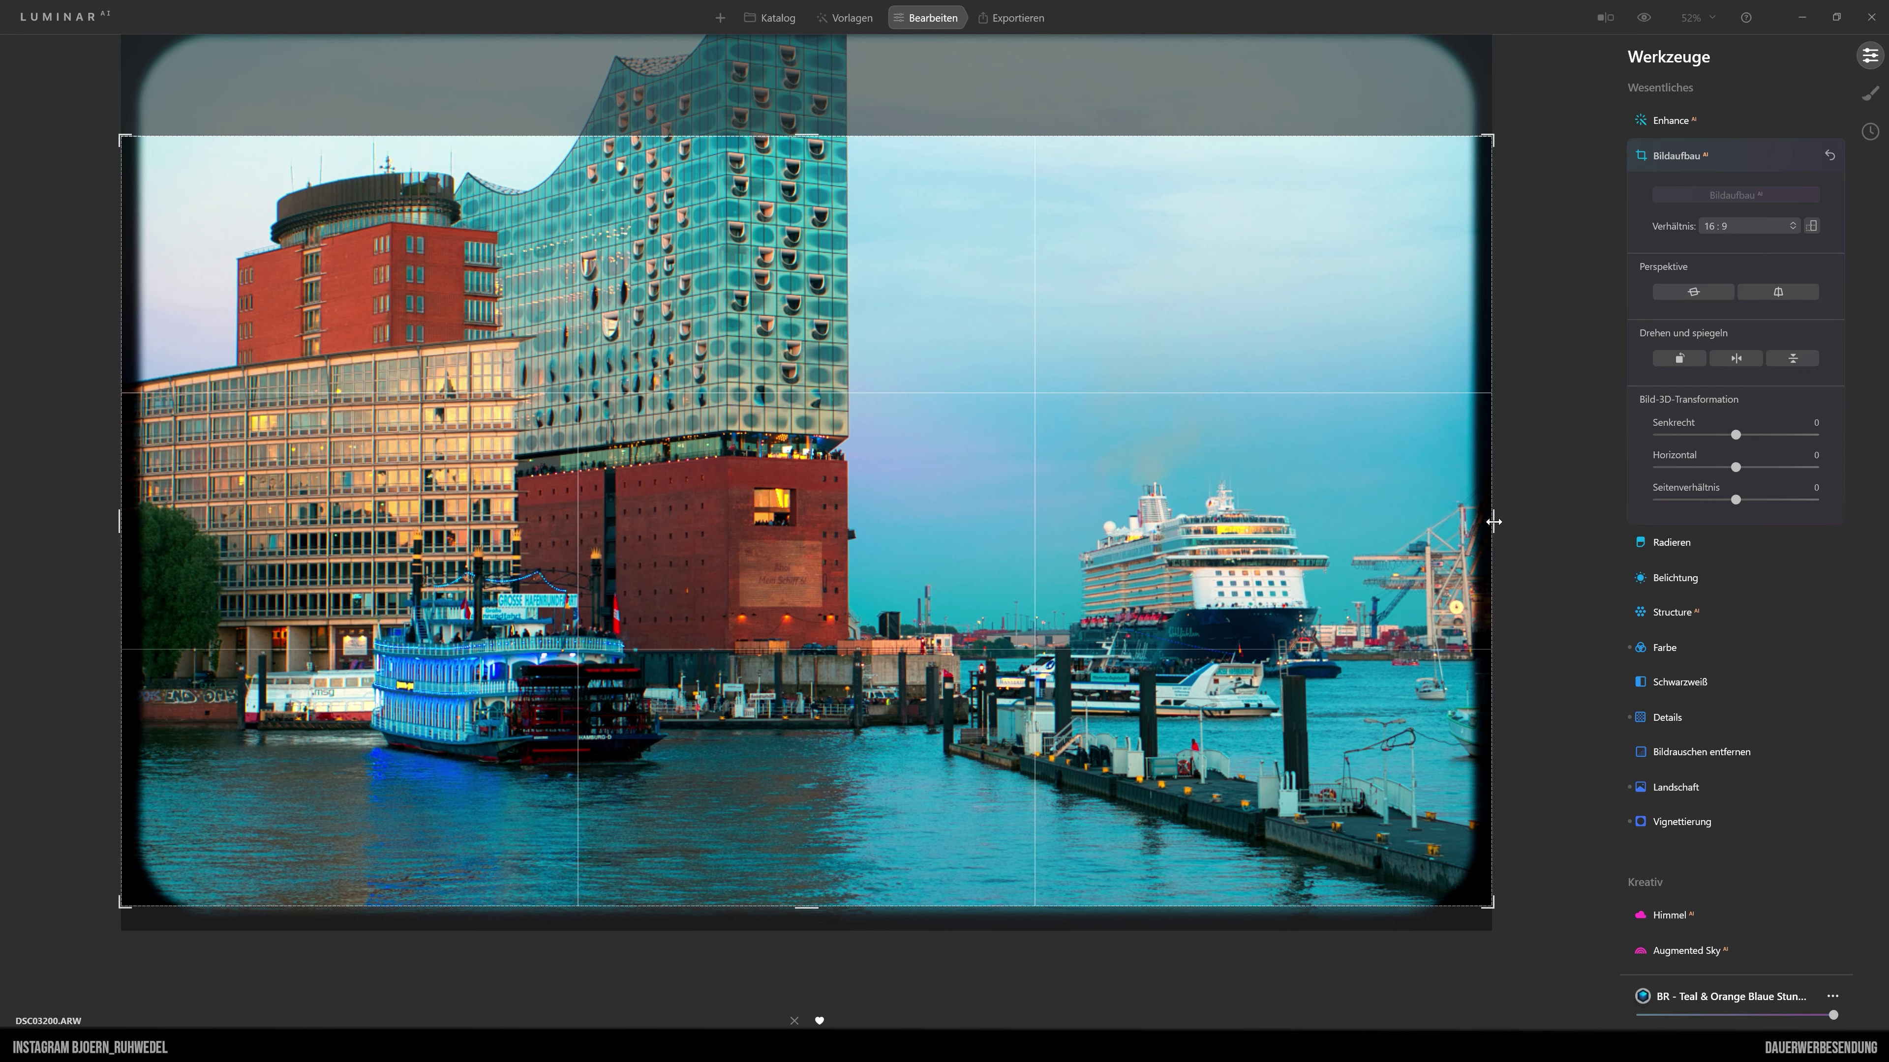
{"action": "left_click_drag", "start_coordinate": [1493, 522], "coordinate": [1436, 523]}
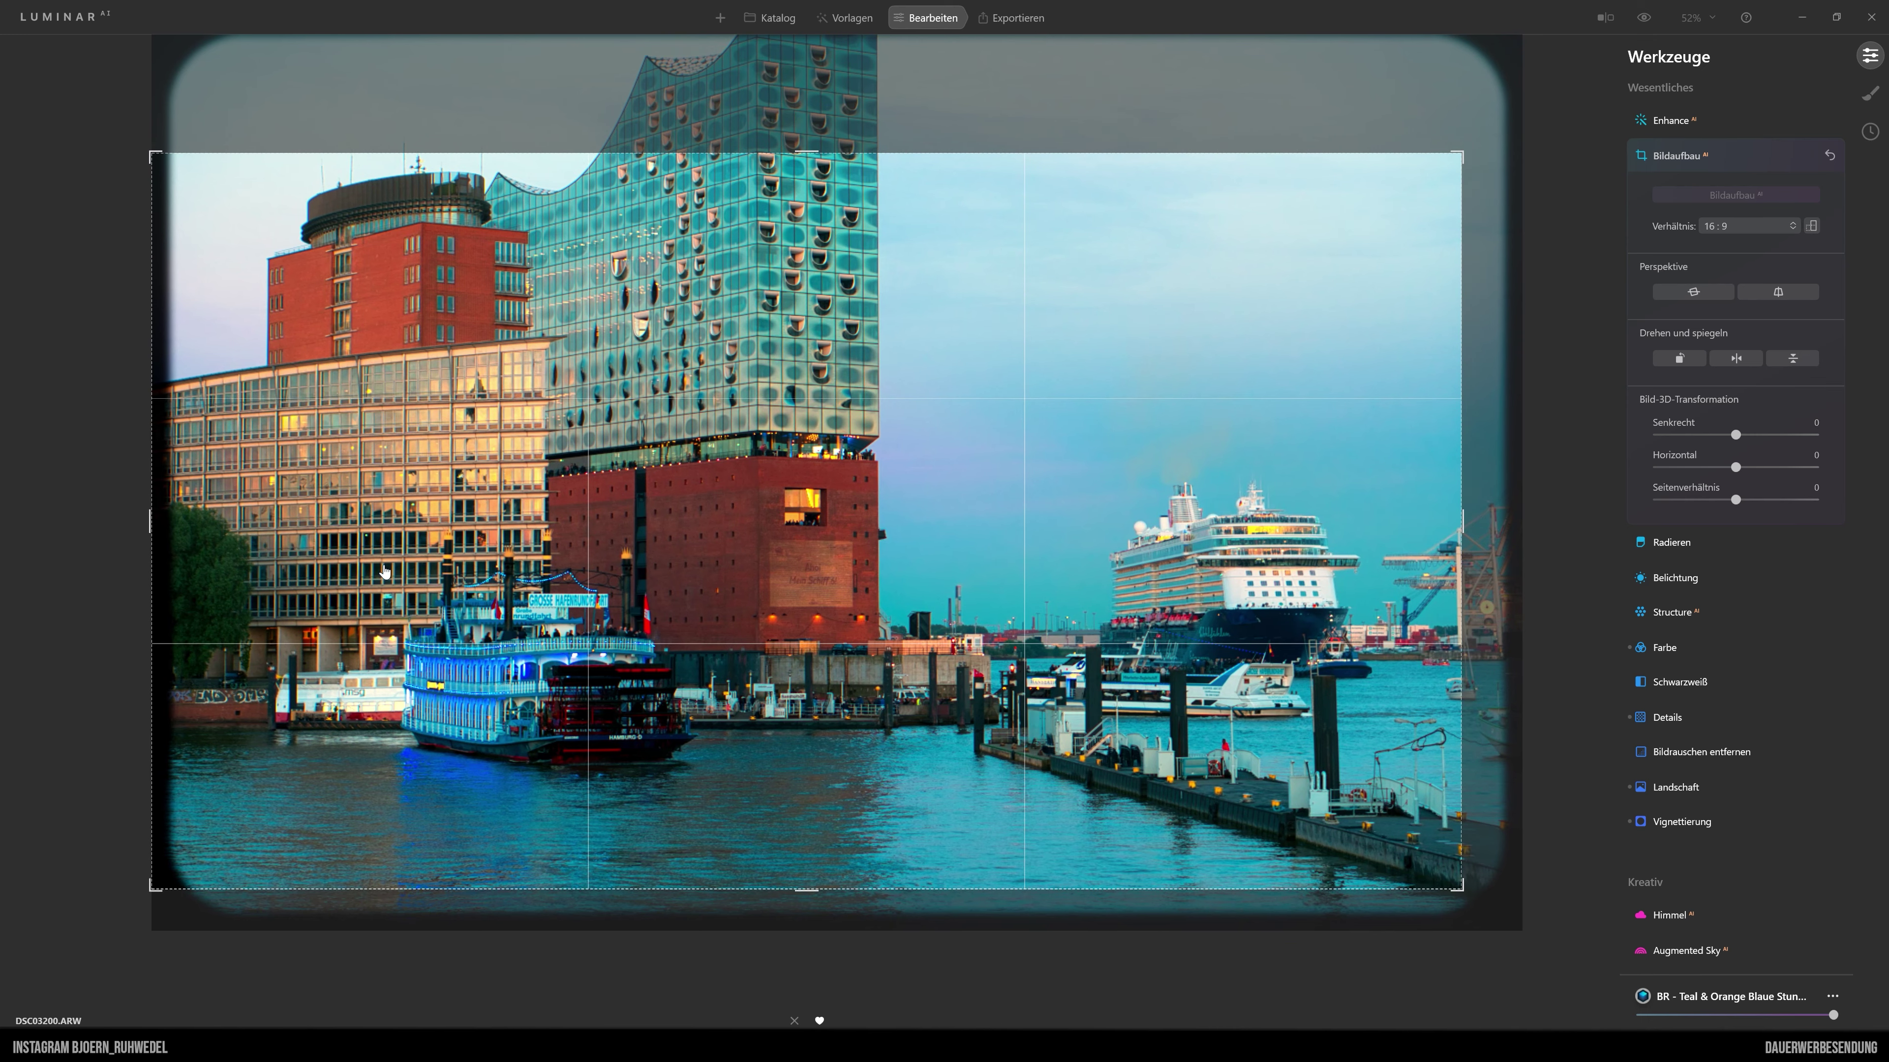
{"action": "left_click_drag", "start_coordinate": [158, 520], "coordinate": [180, 511]}
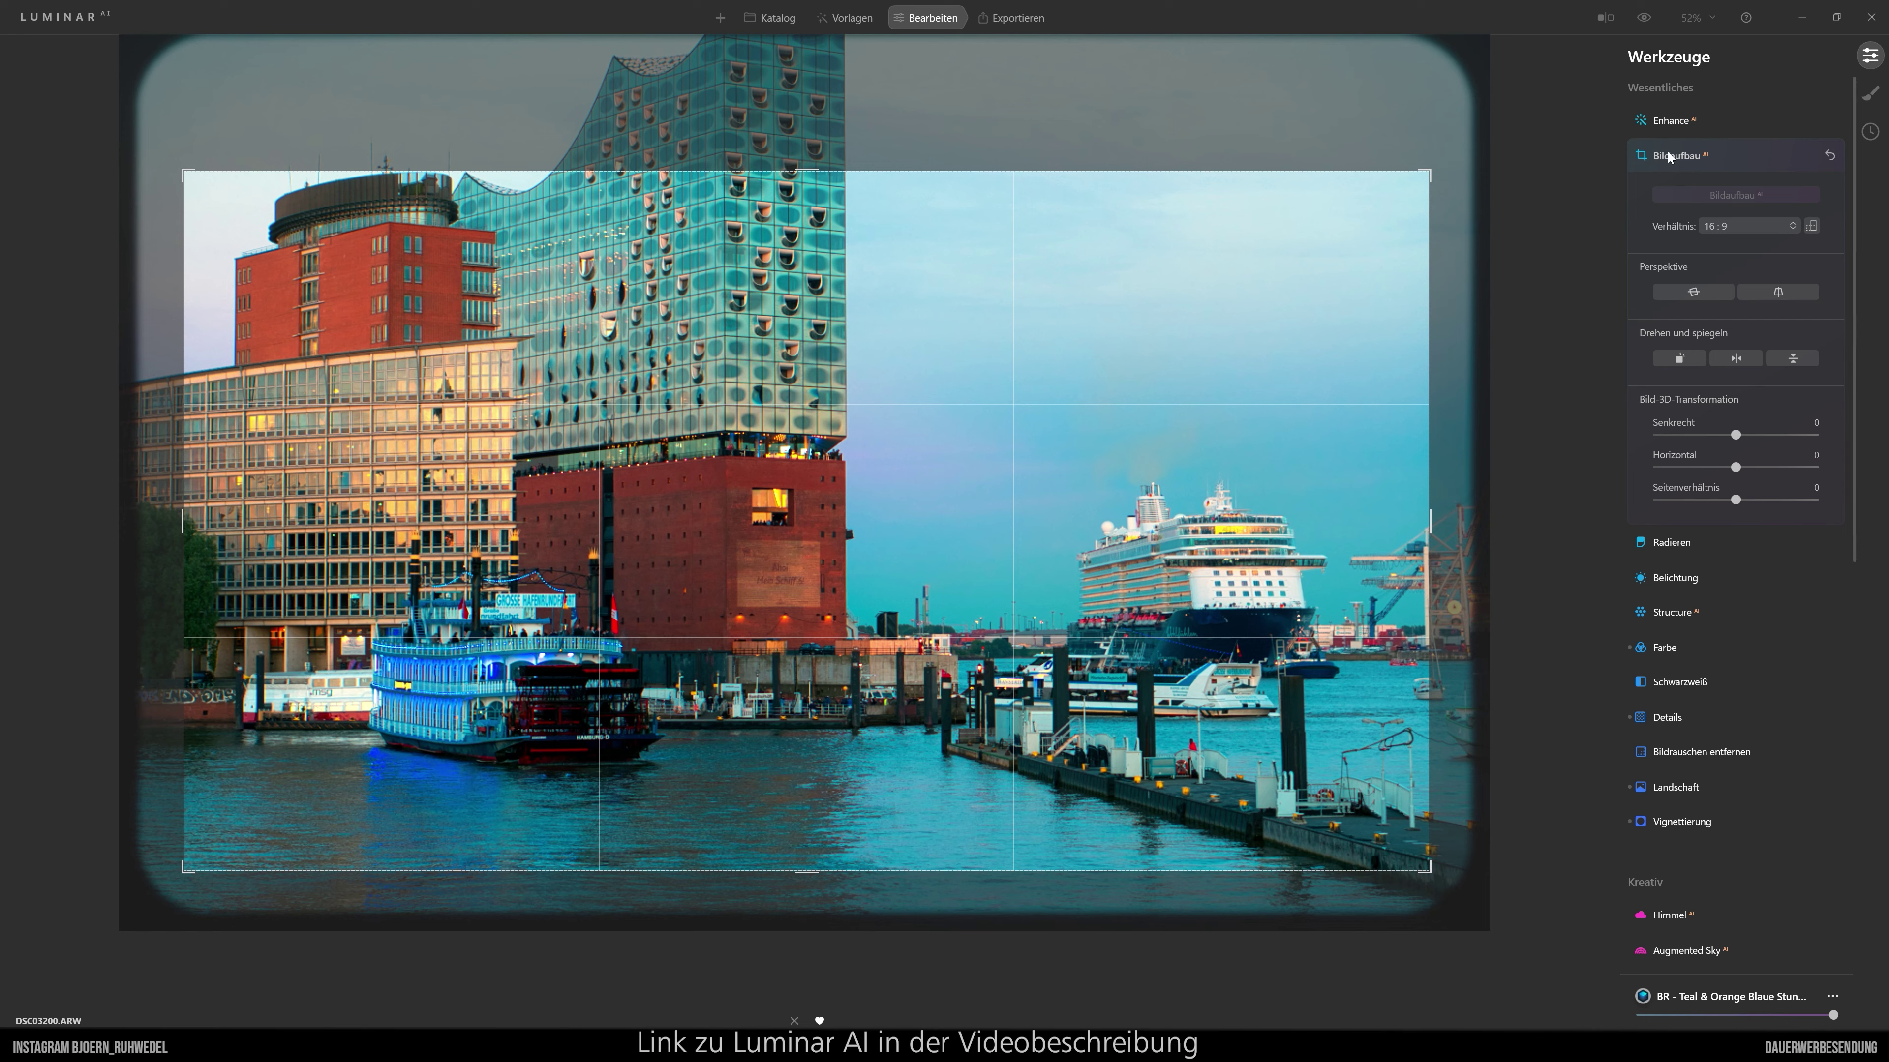
{"action": "left_click", "coordinate": [1686, 159]}
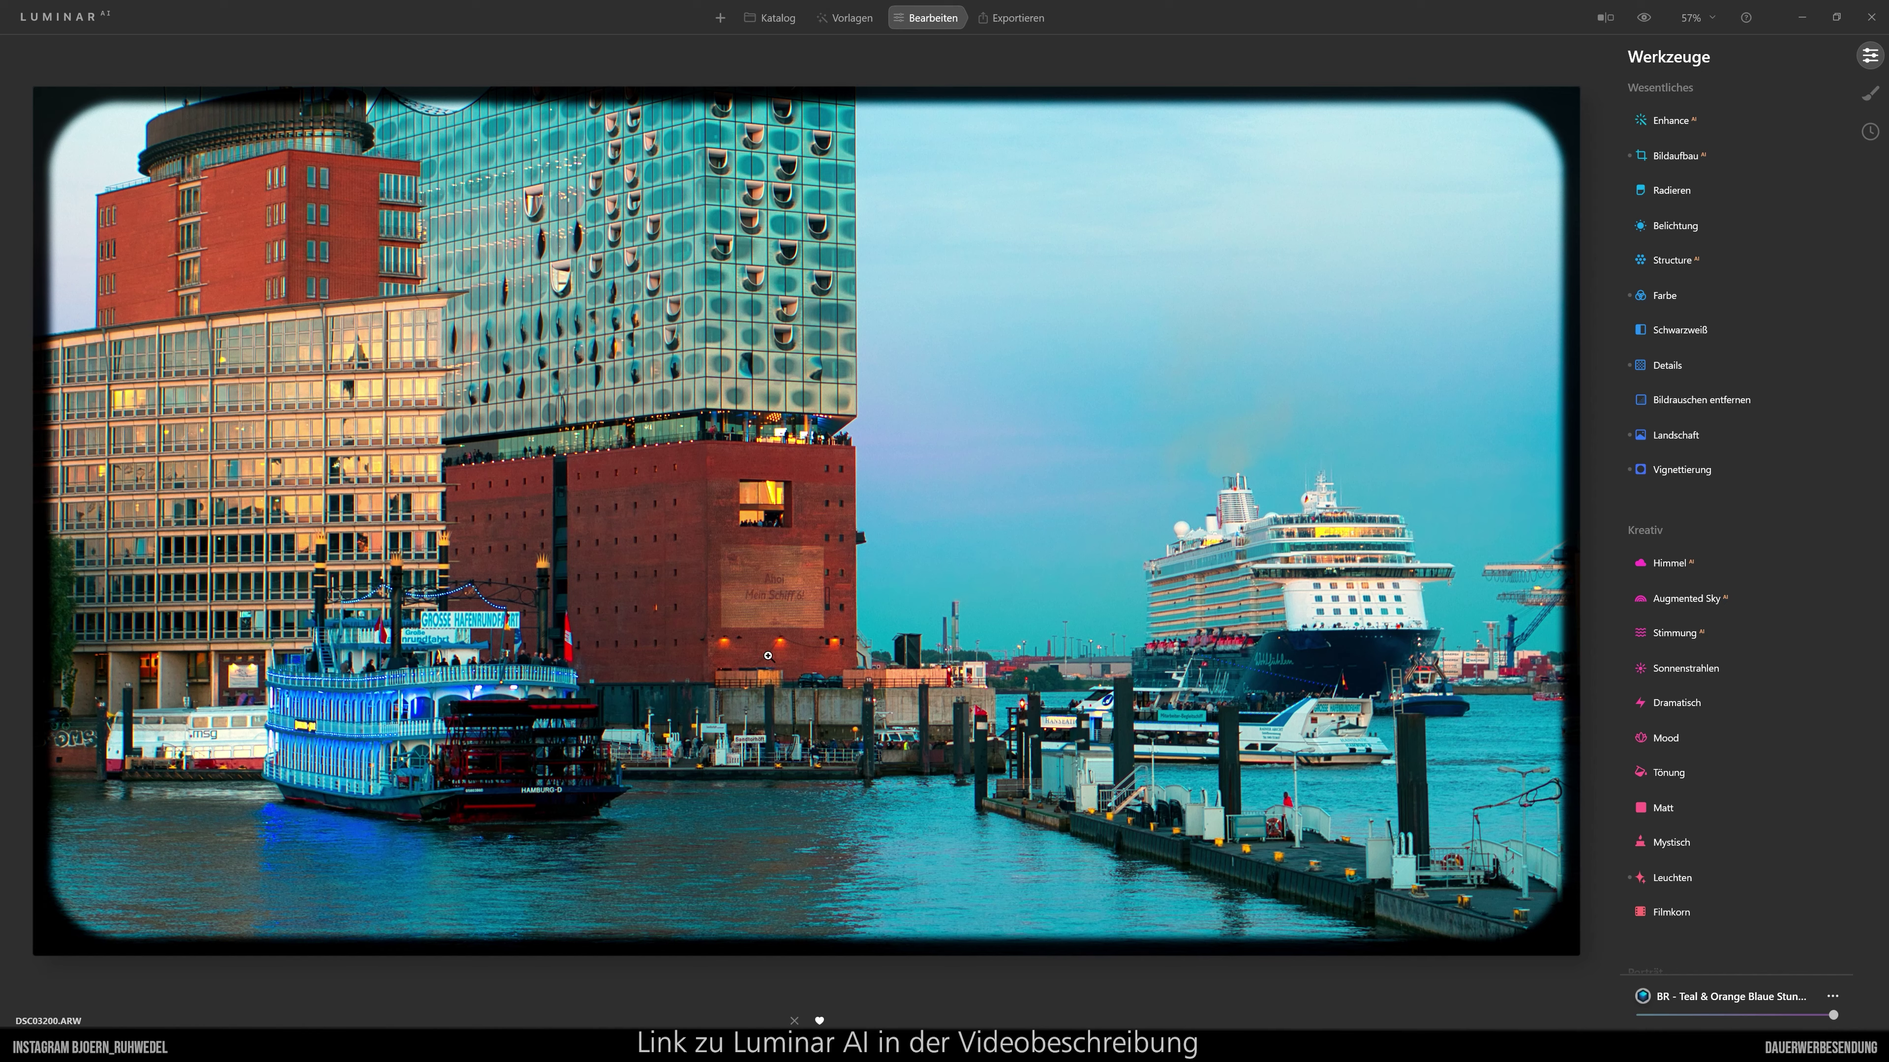
Set the vignette to apply Vor dem Beschnitt.
{"action": "left_click", "coordinate": [1685, 471]}
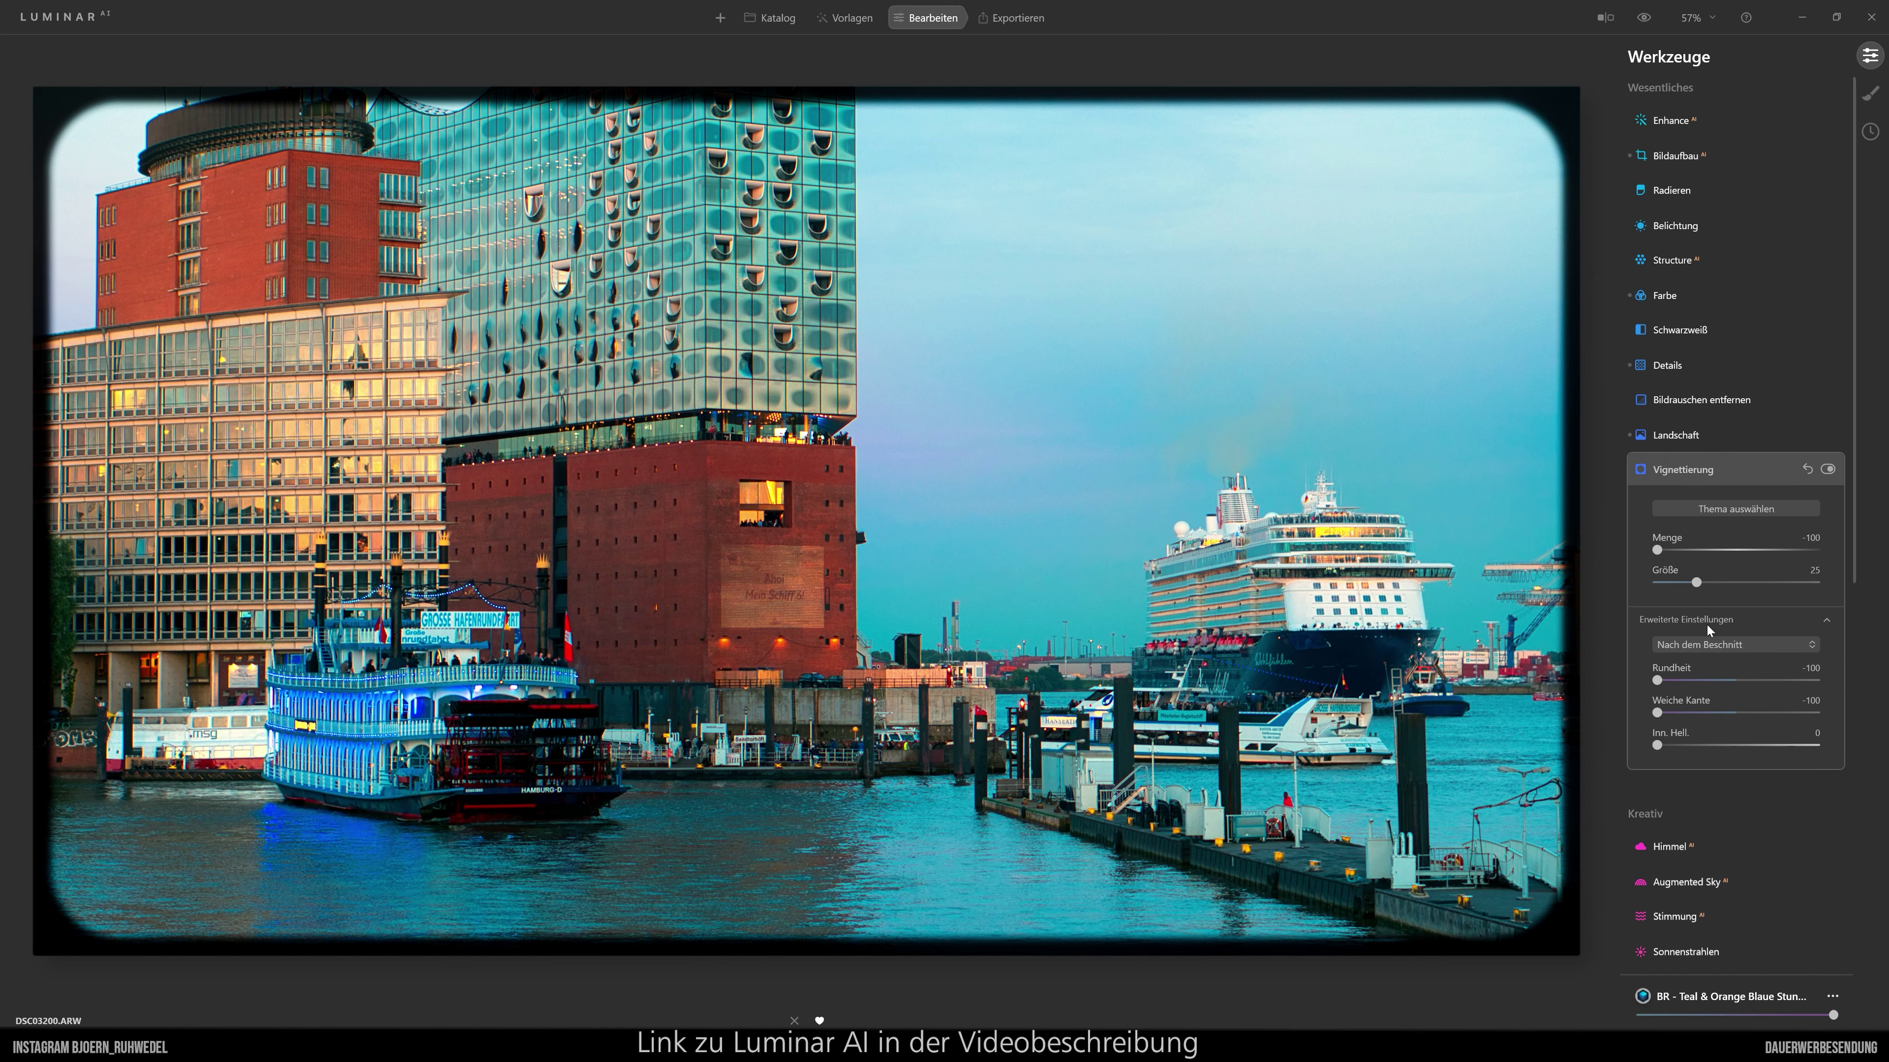
{"action": "left_click", "coordinate": [1751, 644]}
{"action": "left_click", "coordinate": [1733, 697]}
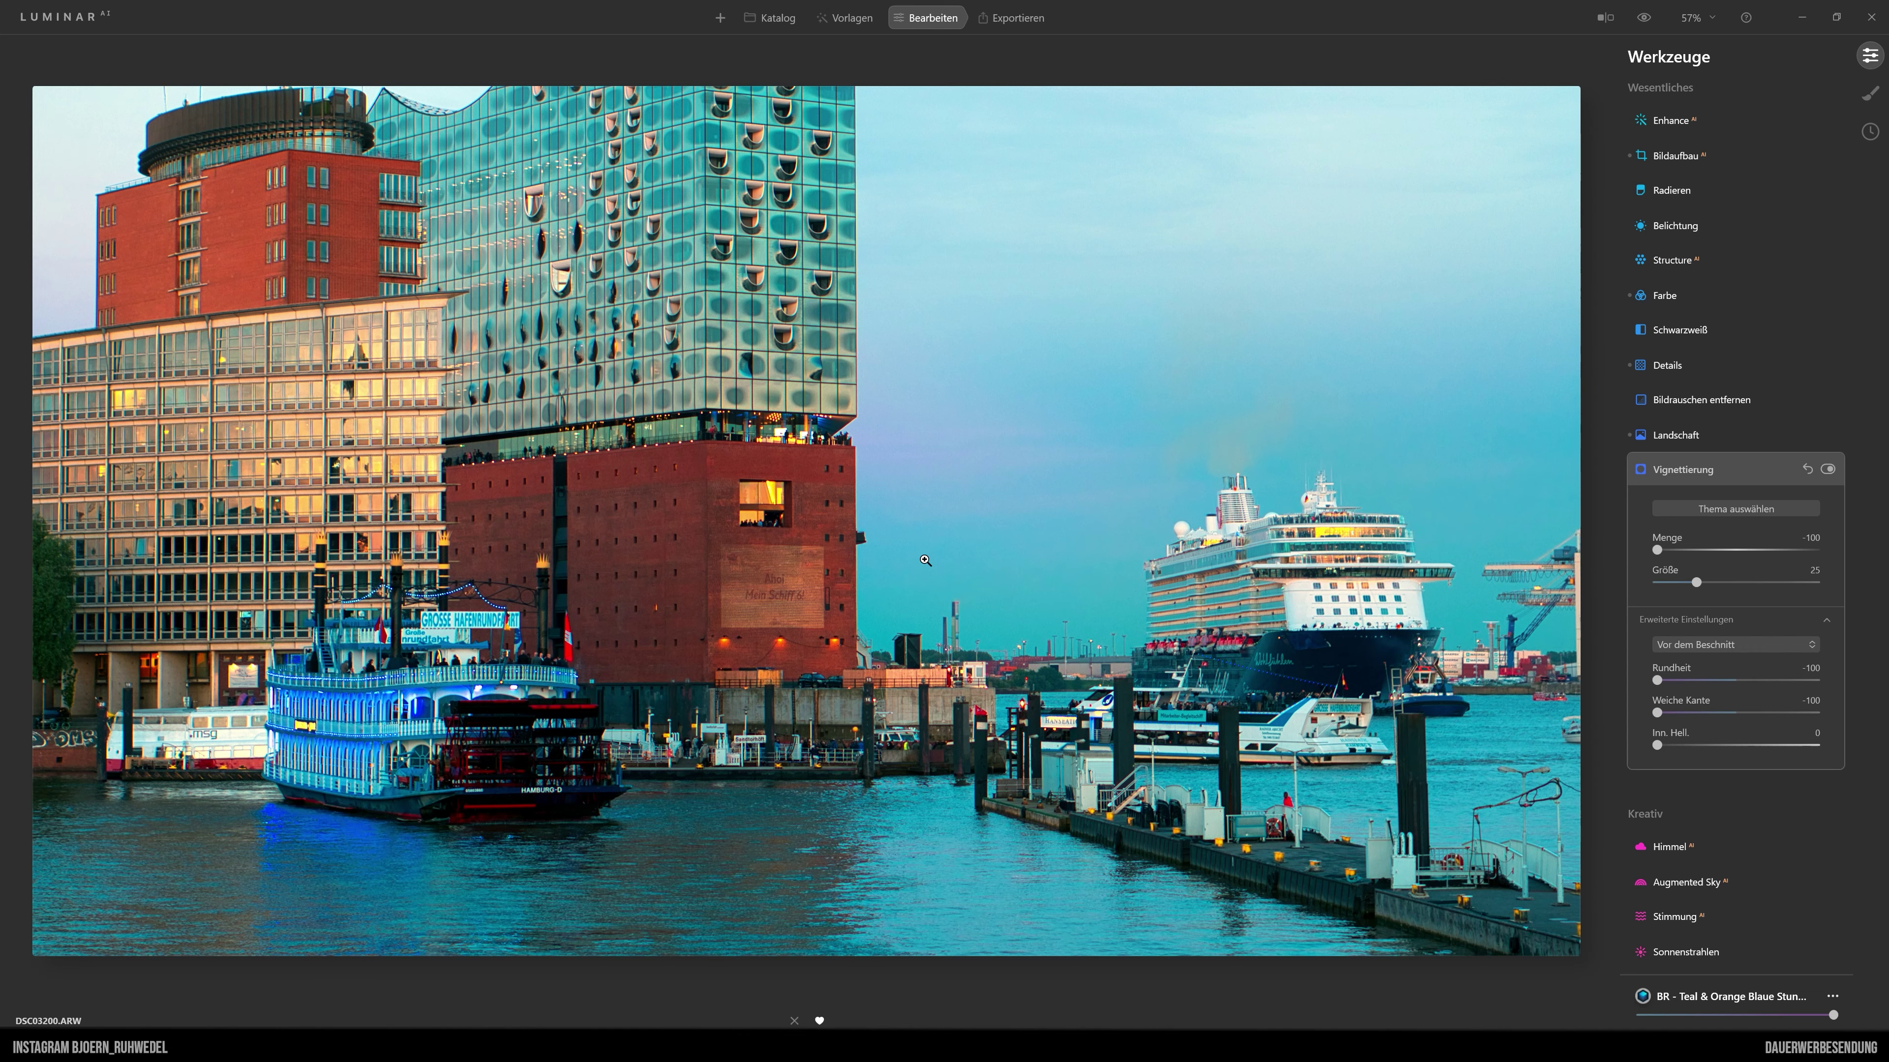
Widen the 16:9 crop frame back out on both sides and reapply it.
{"action": "left_click", "coordinate": [1676, 156]}
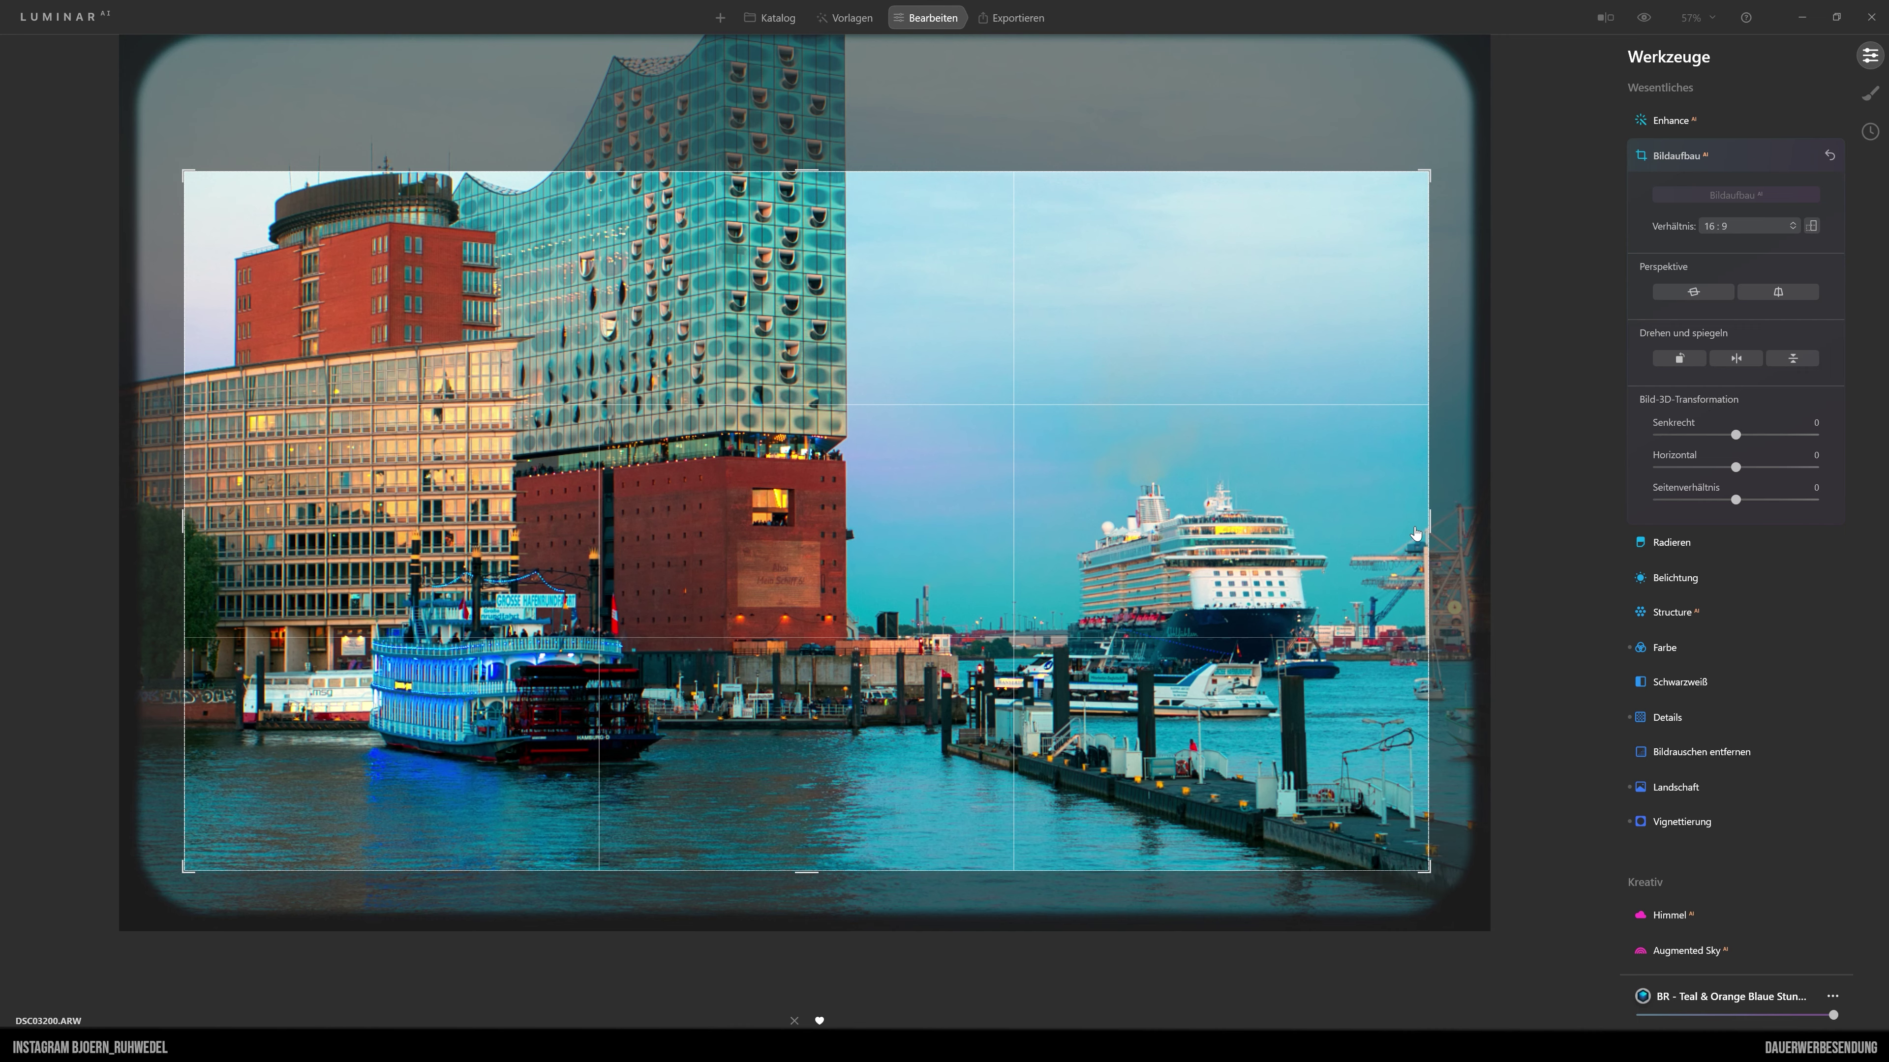
{"action": "left_click_drag", "start_coordinate": [1428, 513], "coordinate": [1462, 515]}
{"action": "left_click_drag", "start_coordinate": [131, 513], "coordinate": [98, 515]}
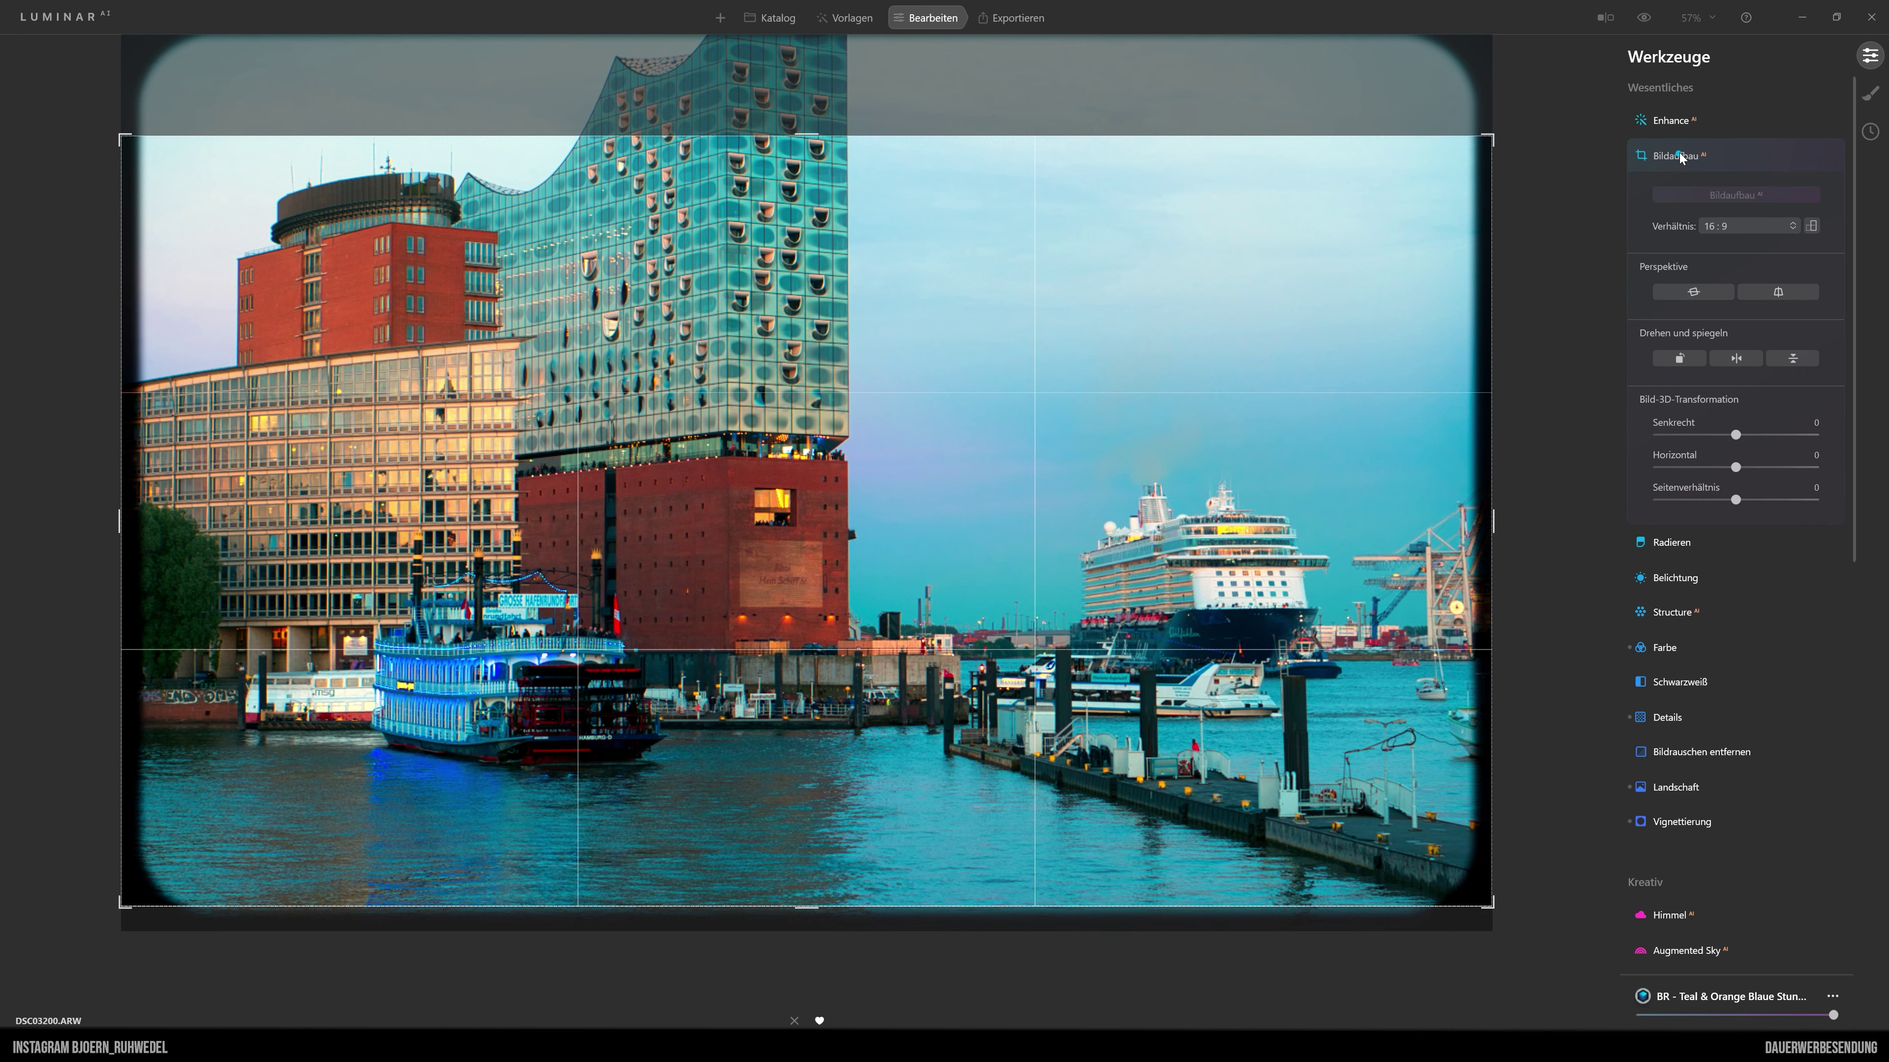
{"action": "left_click", "coordinate": [1695, 152]}
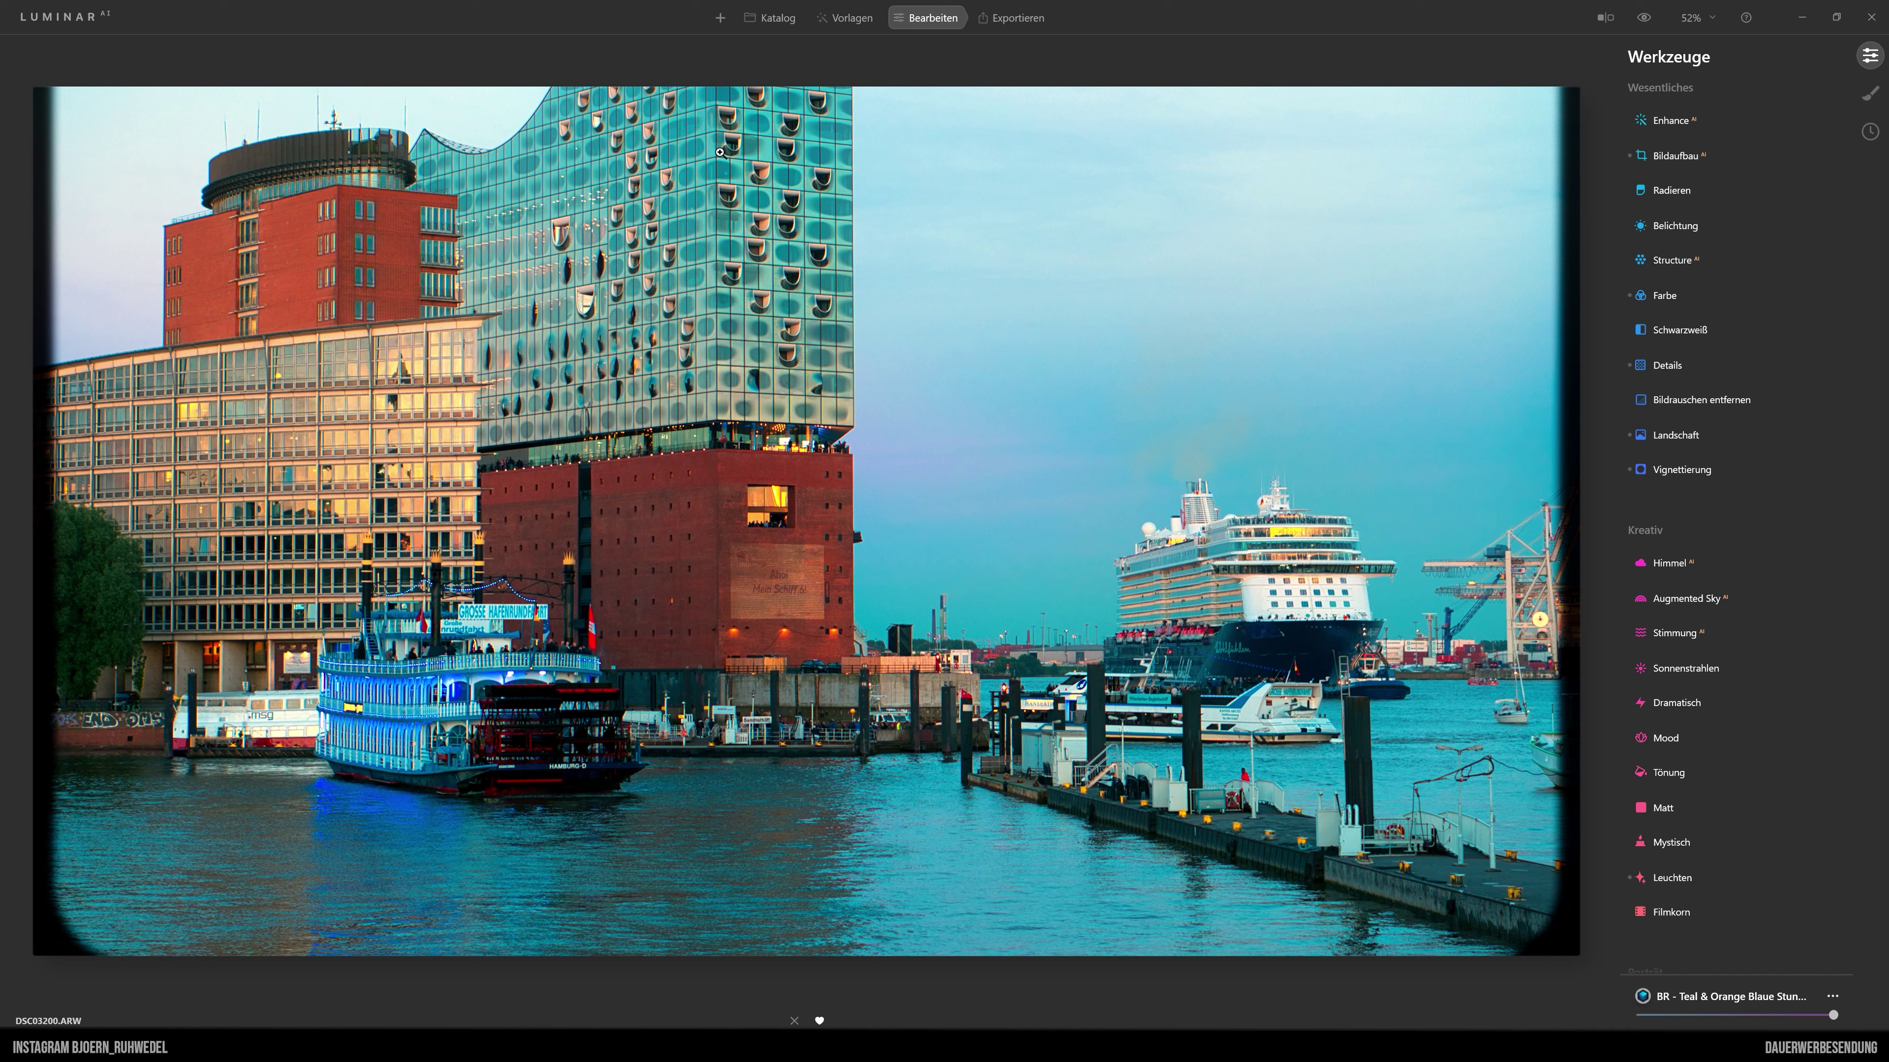
Switch the vignette to Nach dem Beschnitt, then reset all vignette settings to defaults.
{"action": "left_click", "coordinate": [1697, 471]}
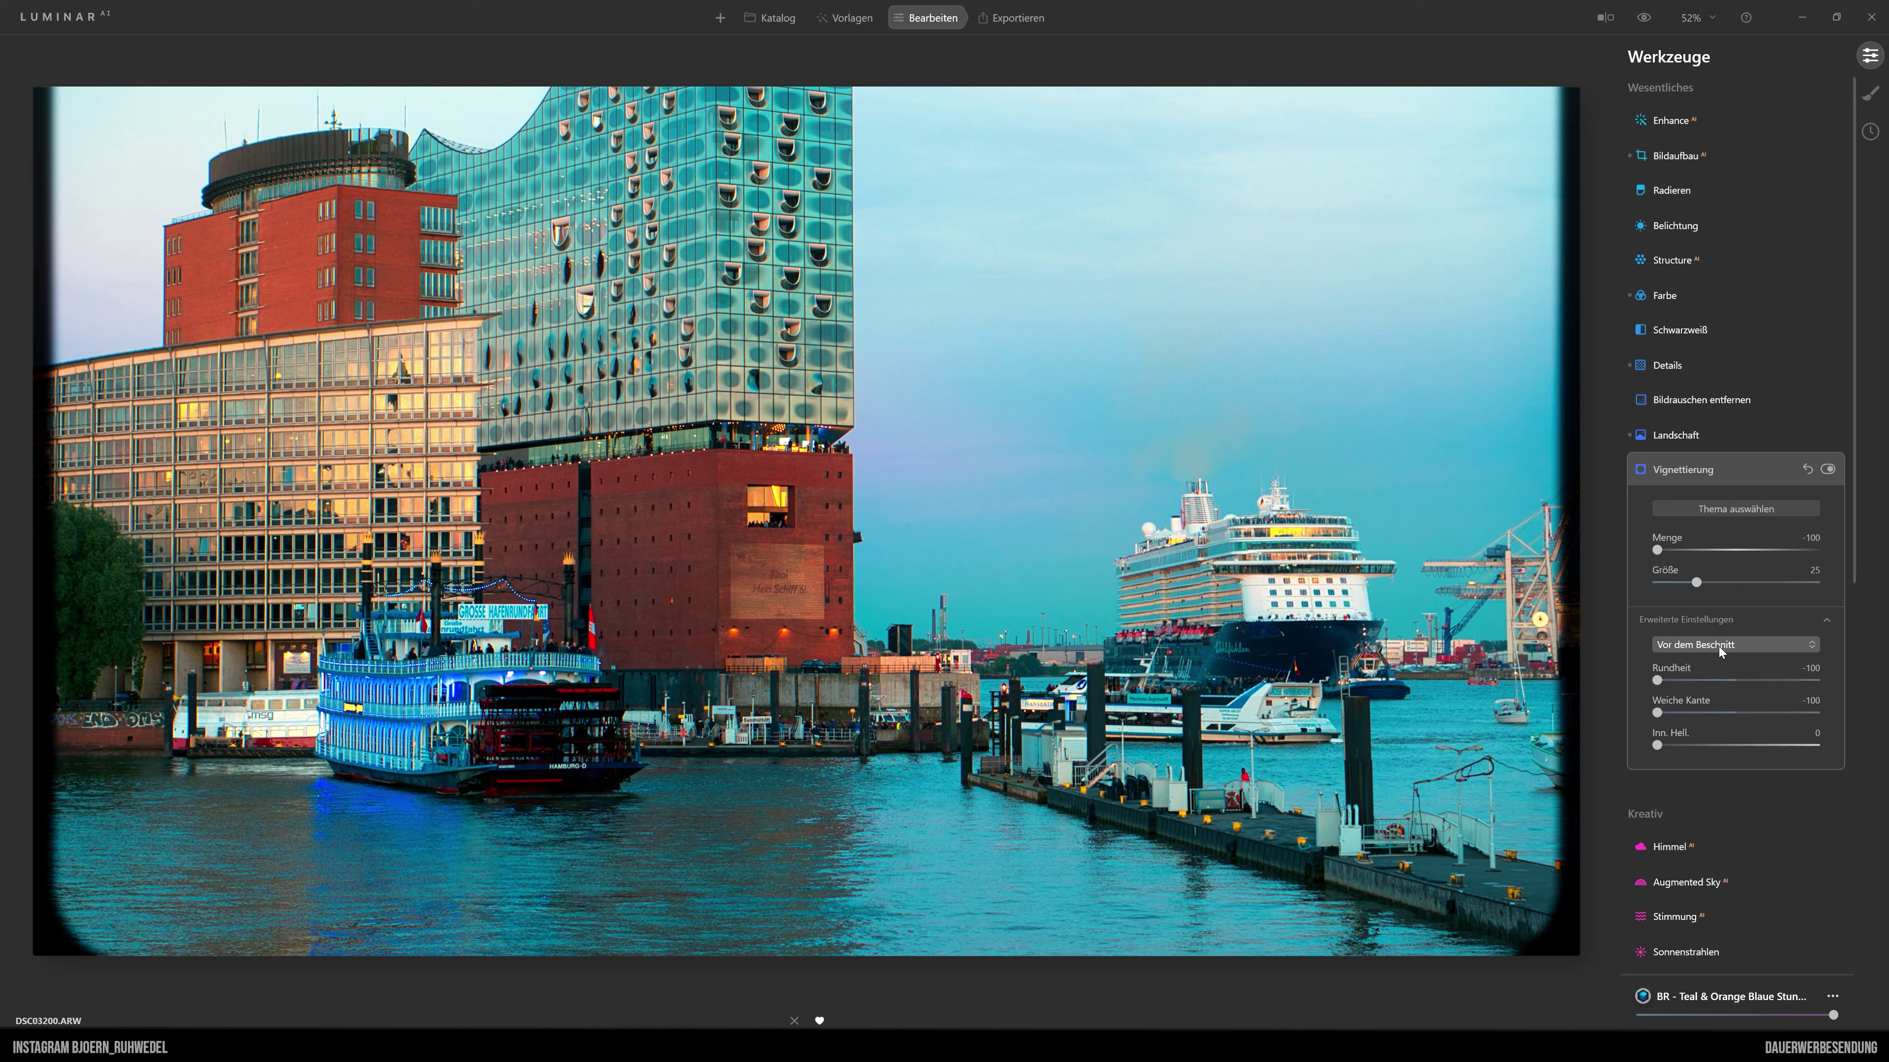
{"action": "left_click", "coordinate": [1735, 644]}
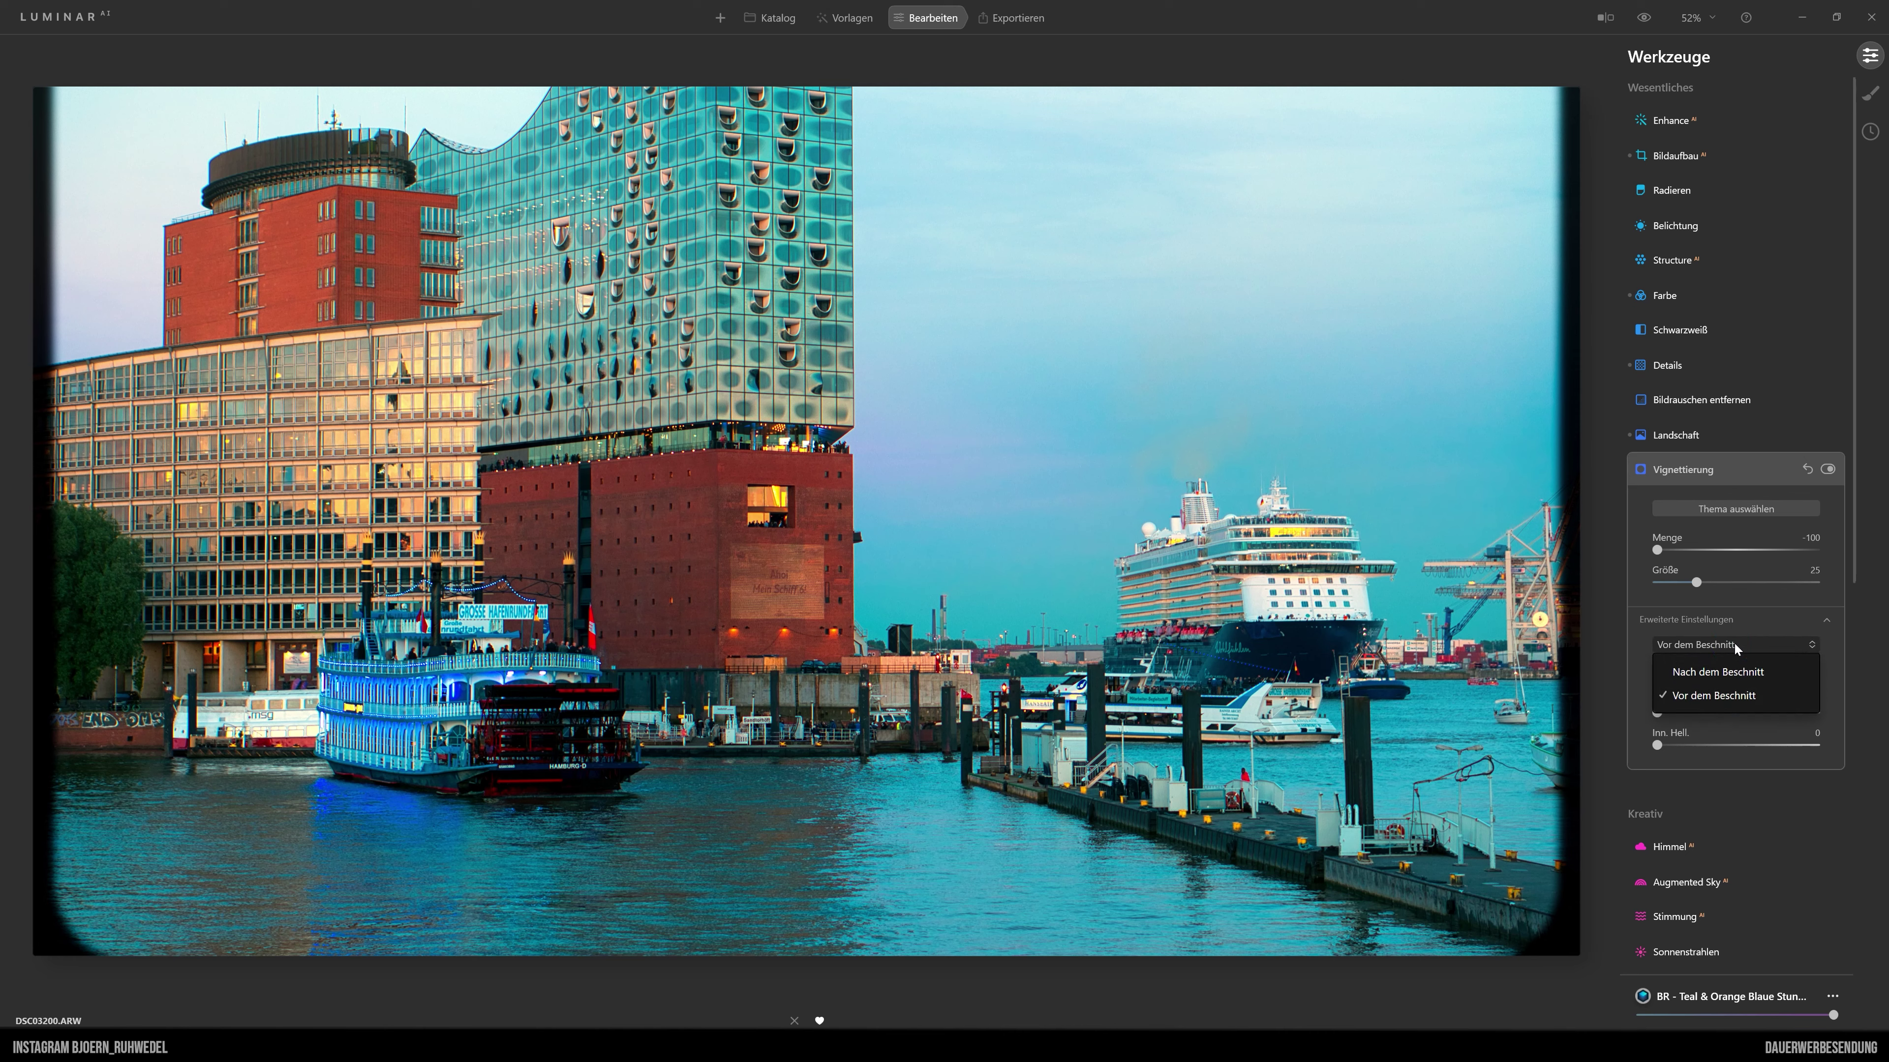
{"action": "left_click", "coordinate": [1722, 672]}
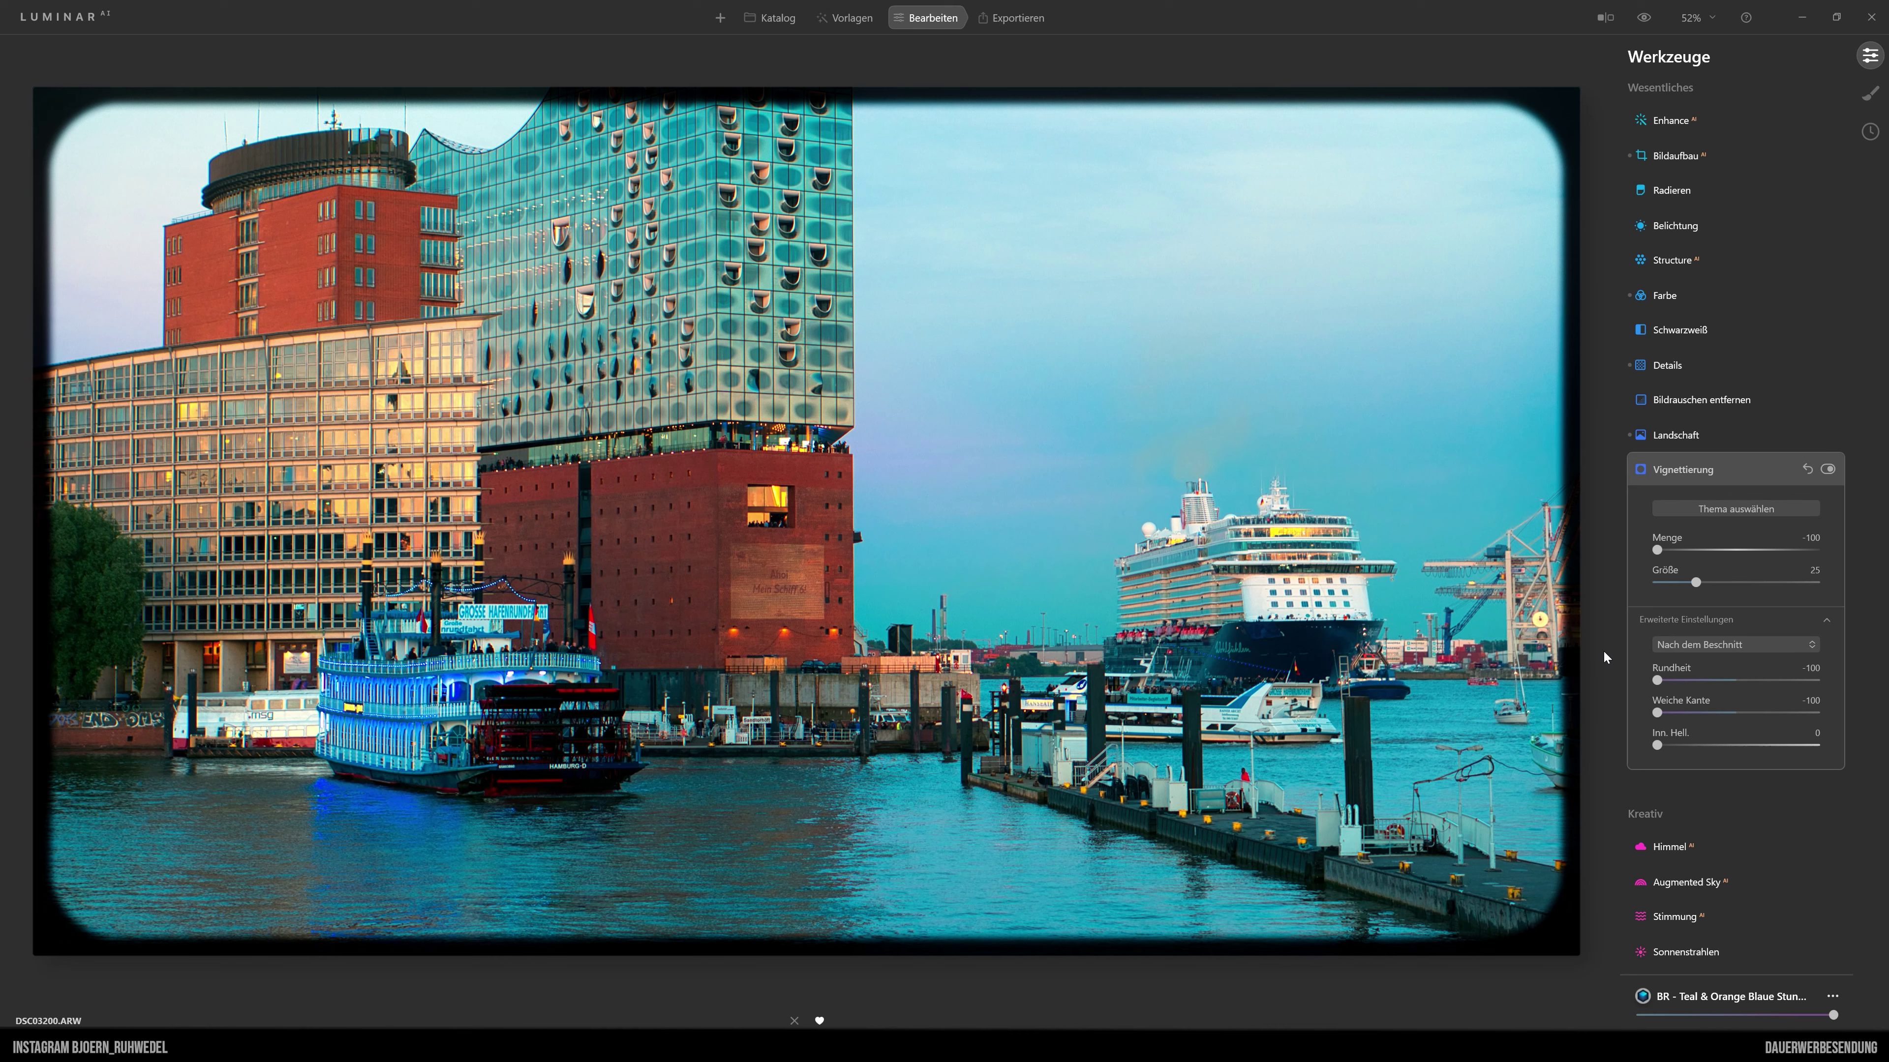
{"action": "left_click", "coordinate": [1806, 466]}
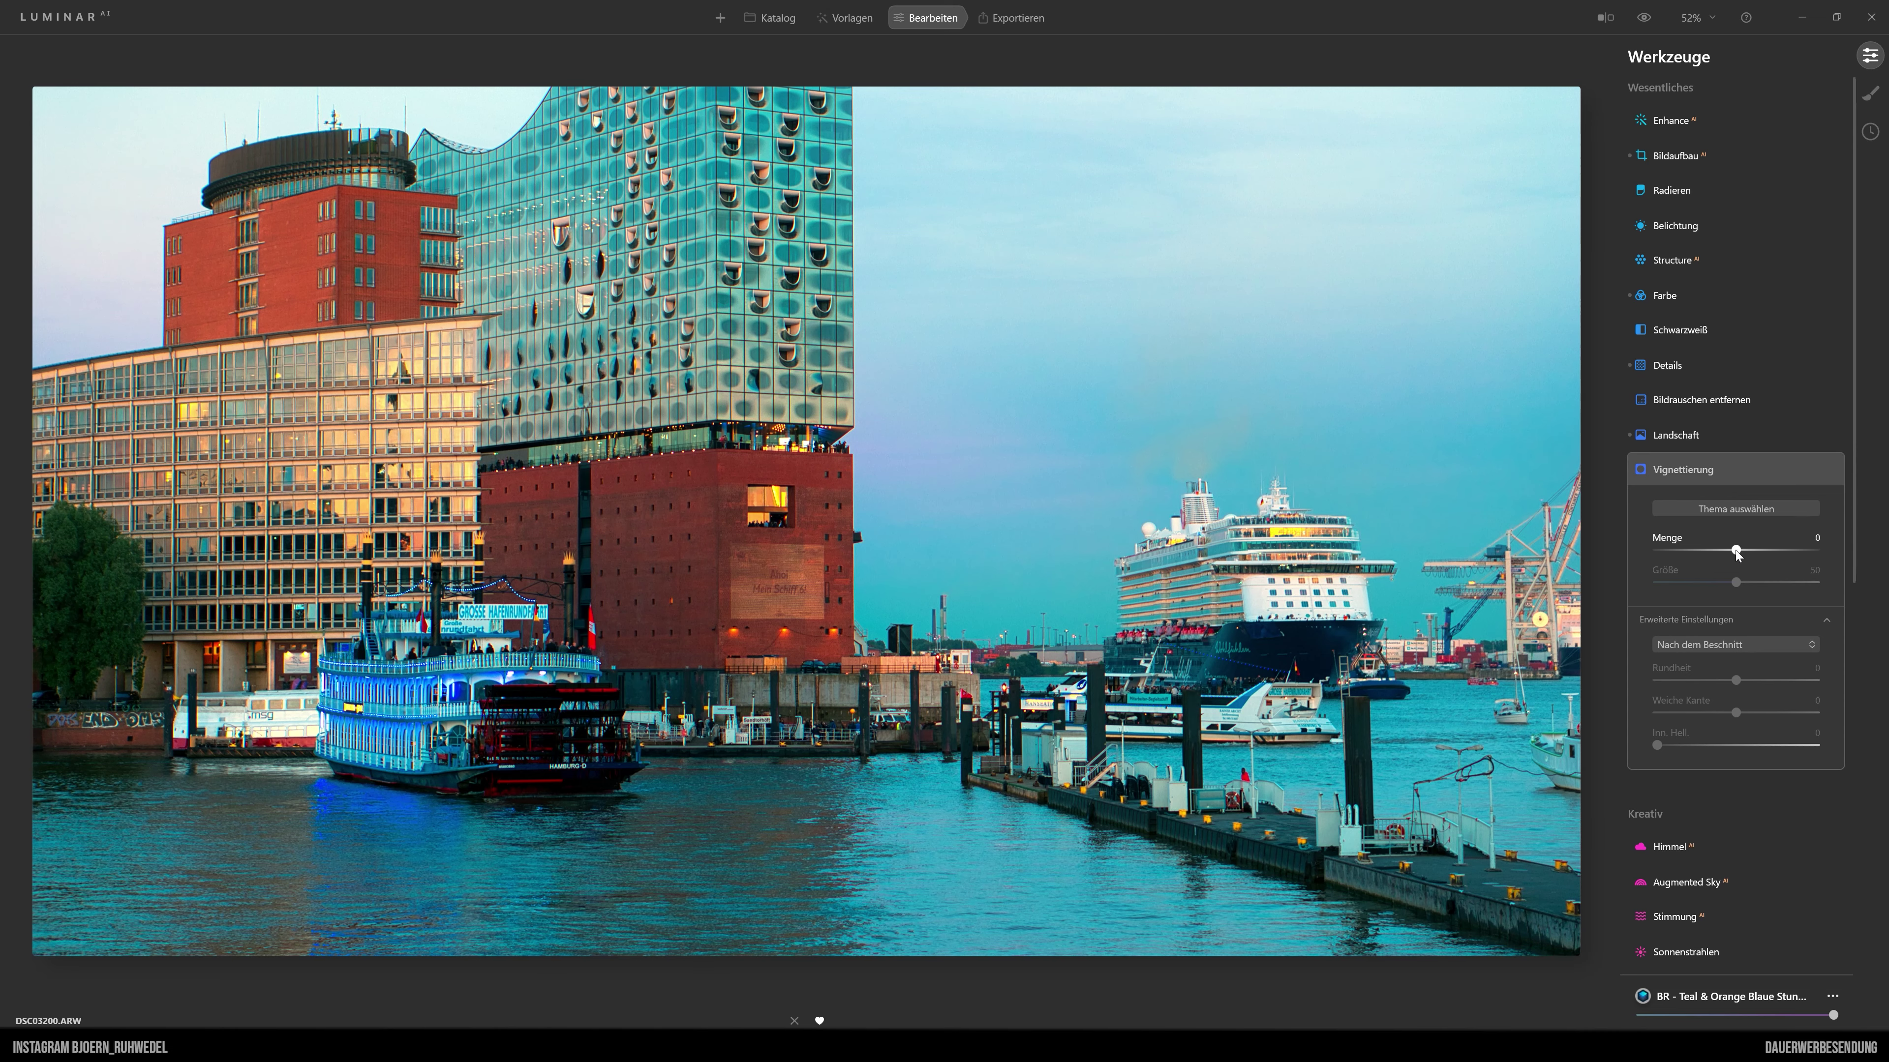
Set vignette Menge to -45 and Inn. Hell. to about 47, comparing it on and off.
{"action": "mouse_move", "coordinate": [1737, 550]}
{"action": "left_mouse_down"}
{"action": "mouse_move", "coordinate": [1701, 552]}
{"action": "mouse_move", "coordinate": [1713, 582]}
{"action": "left_mouse_up"}
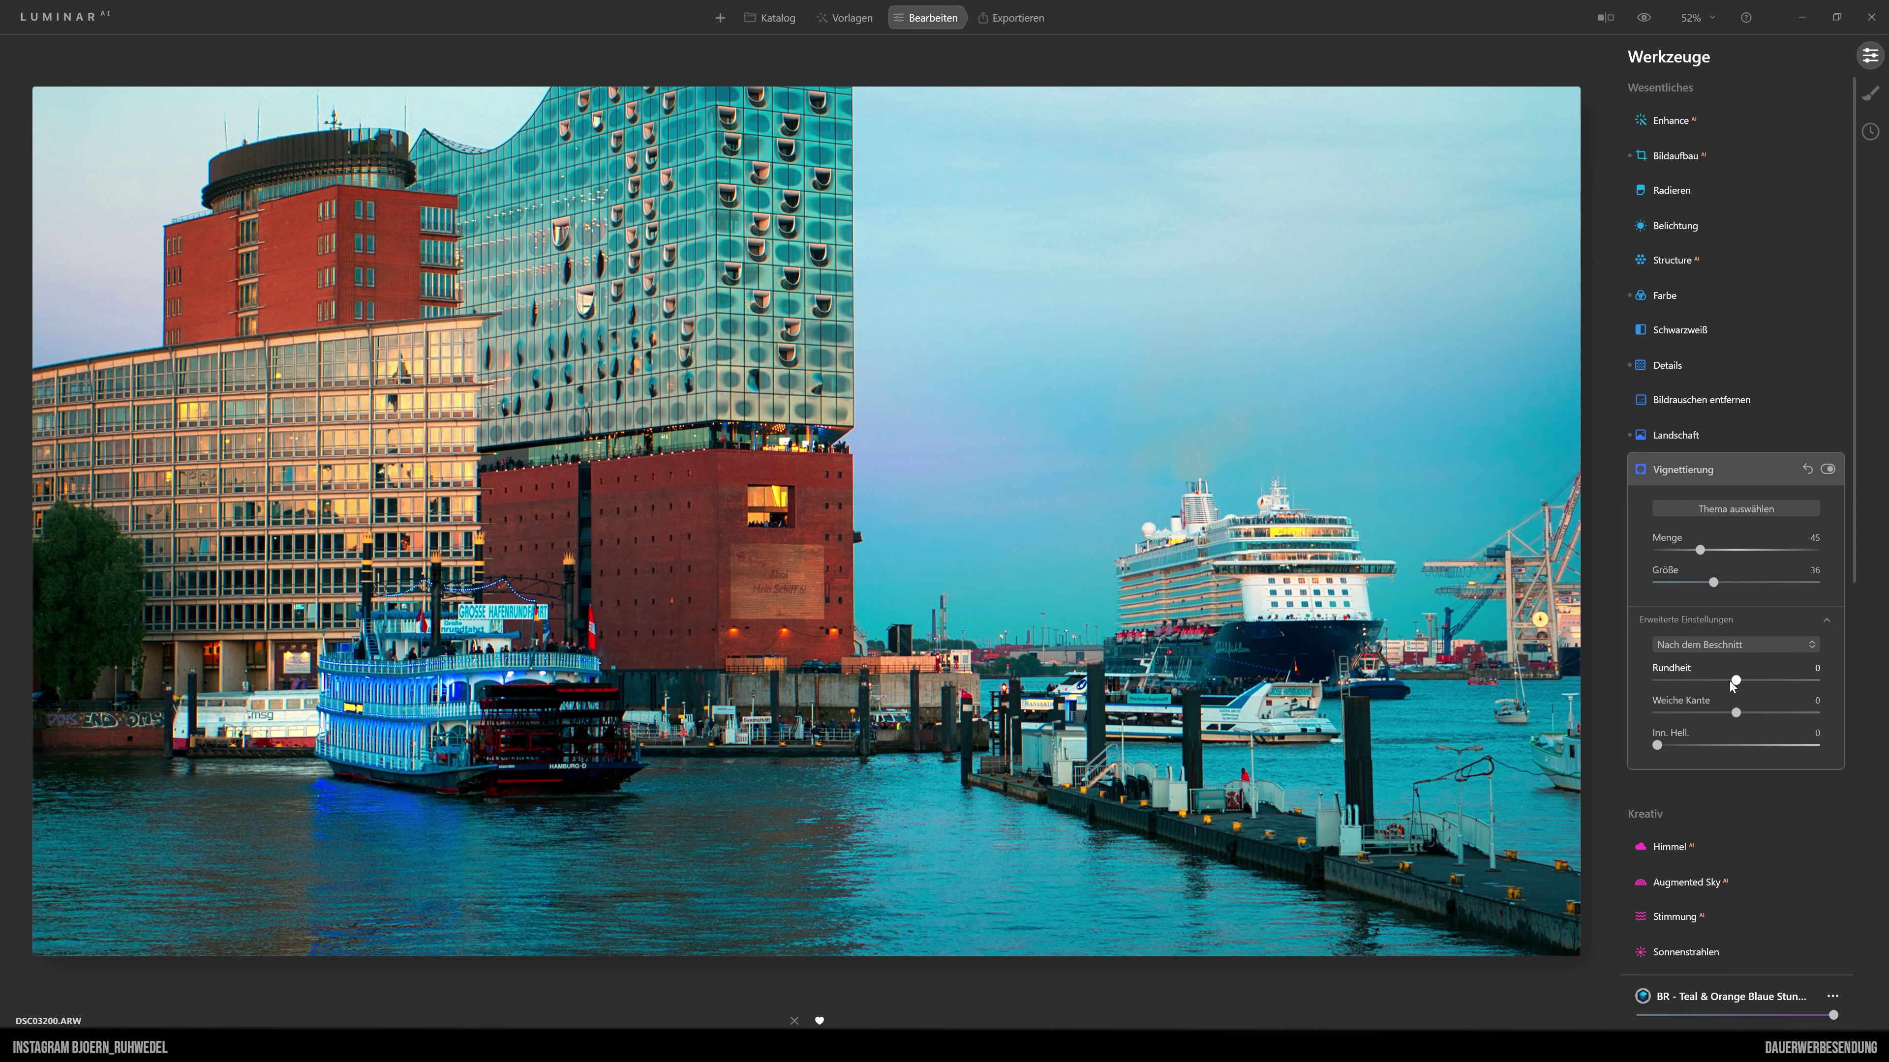
{"action": "left_click_drag", "start_coordinate": [1657, 745], "coordinate": [1725, 745]}
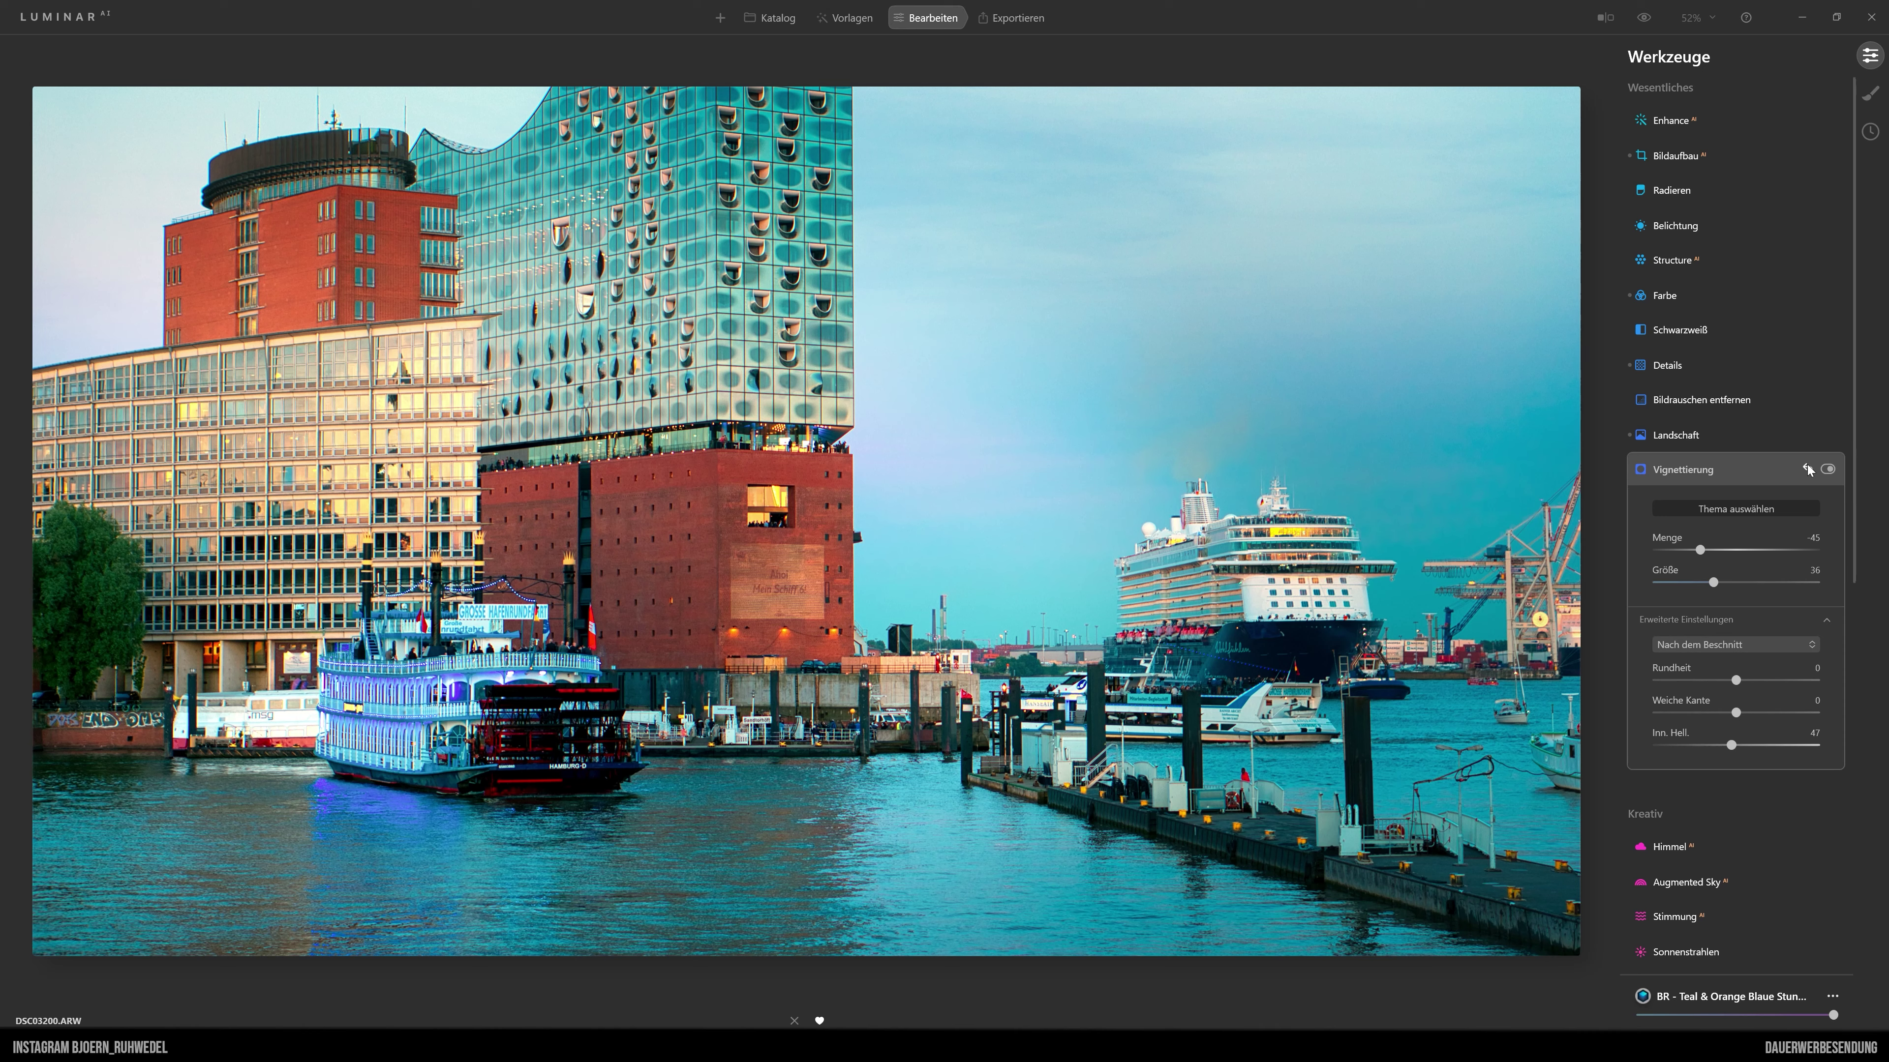
{"action": "left_click", "coordinate": [1829, 470]}
{"action": "left_click", "coordinate": [1825, 468]}
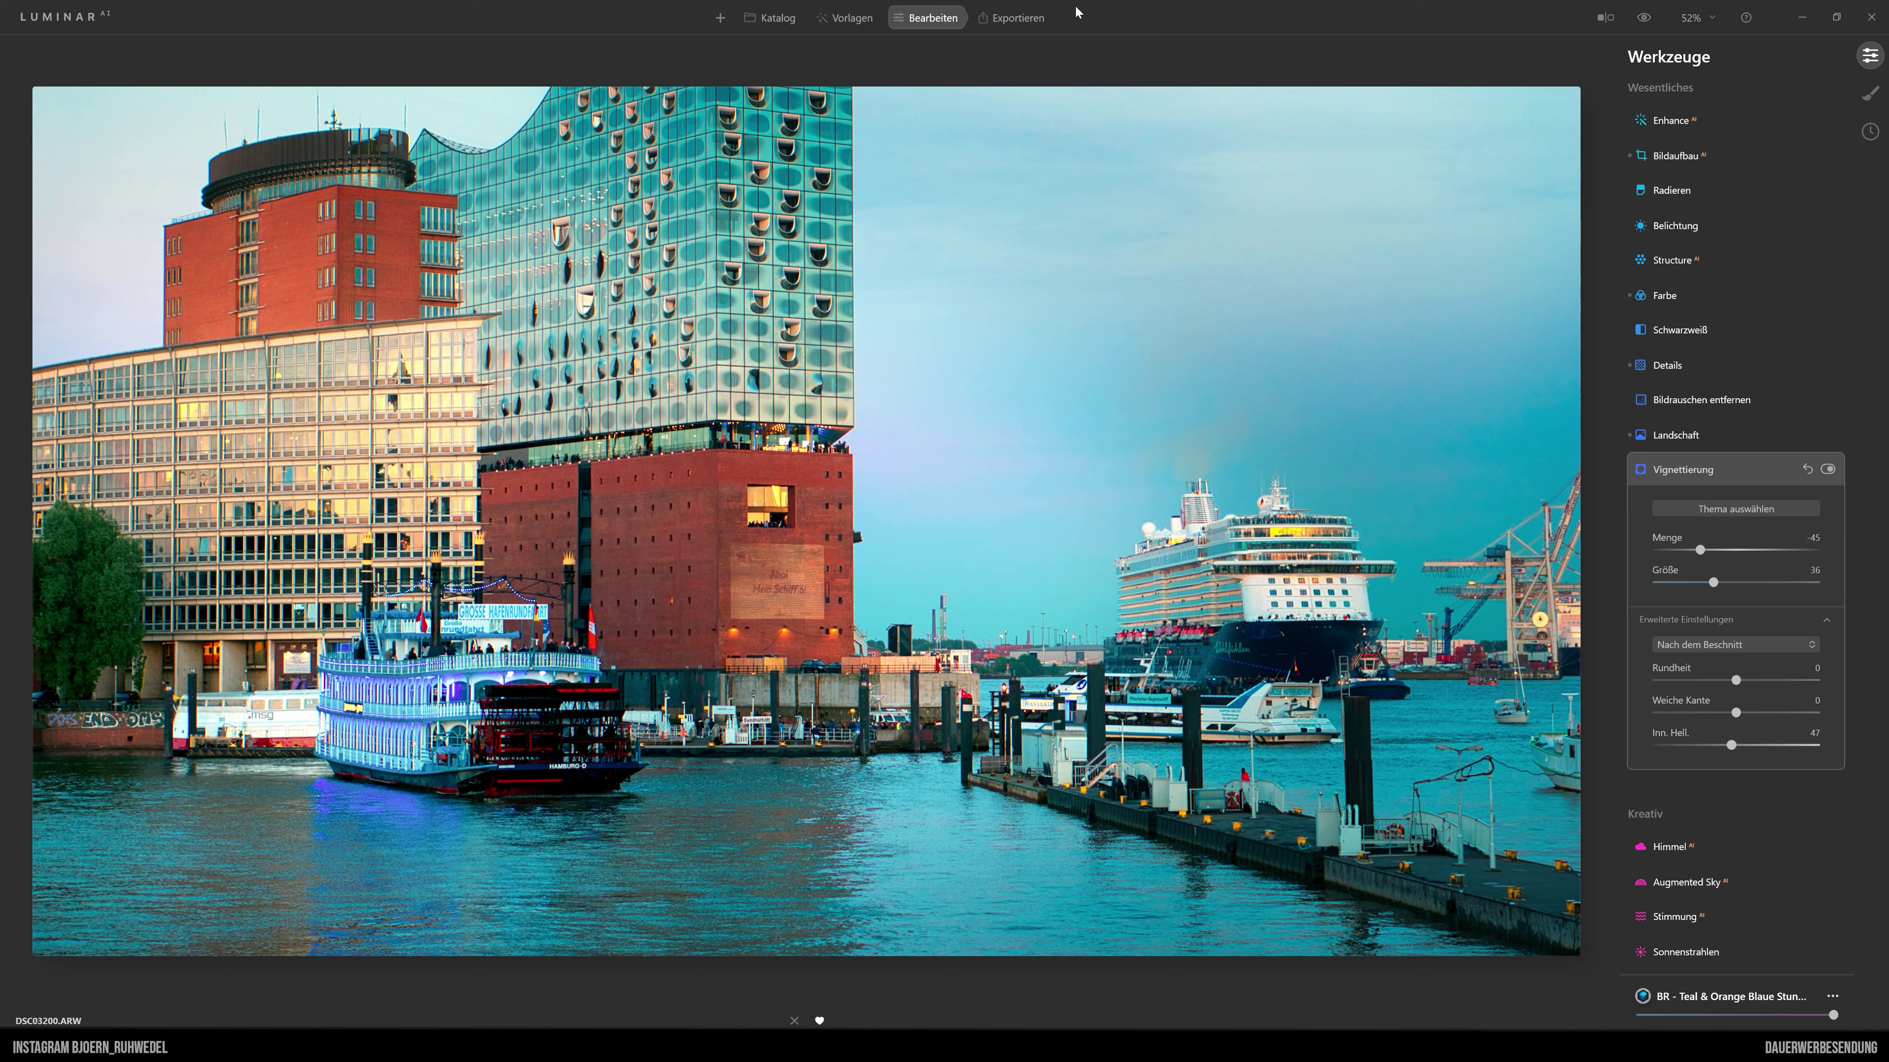
Export the harbour photo as a full-size quality-100 JPEG into the tutorial project folder.
{"action": "left_click", "coordinate": [1015, 18]}
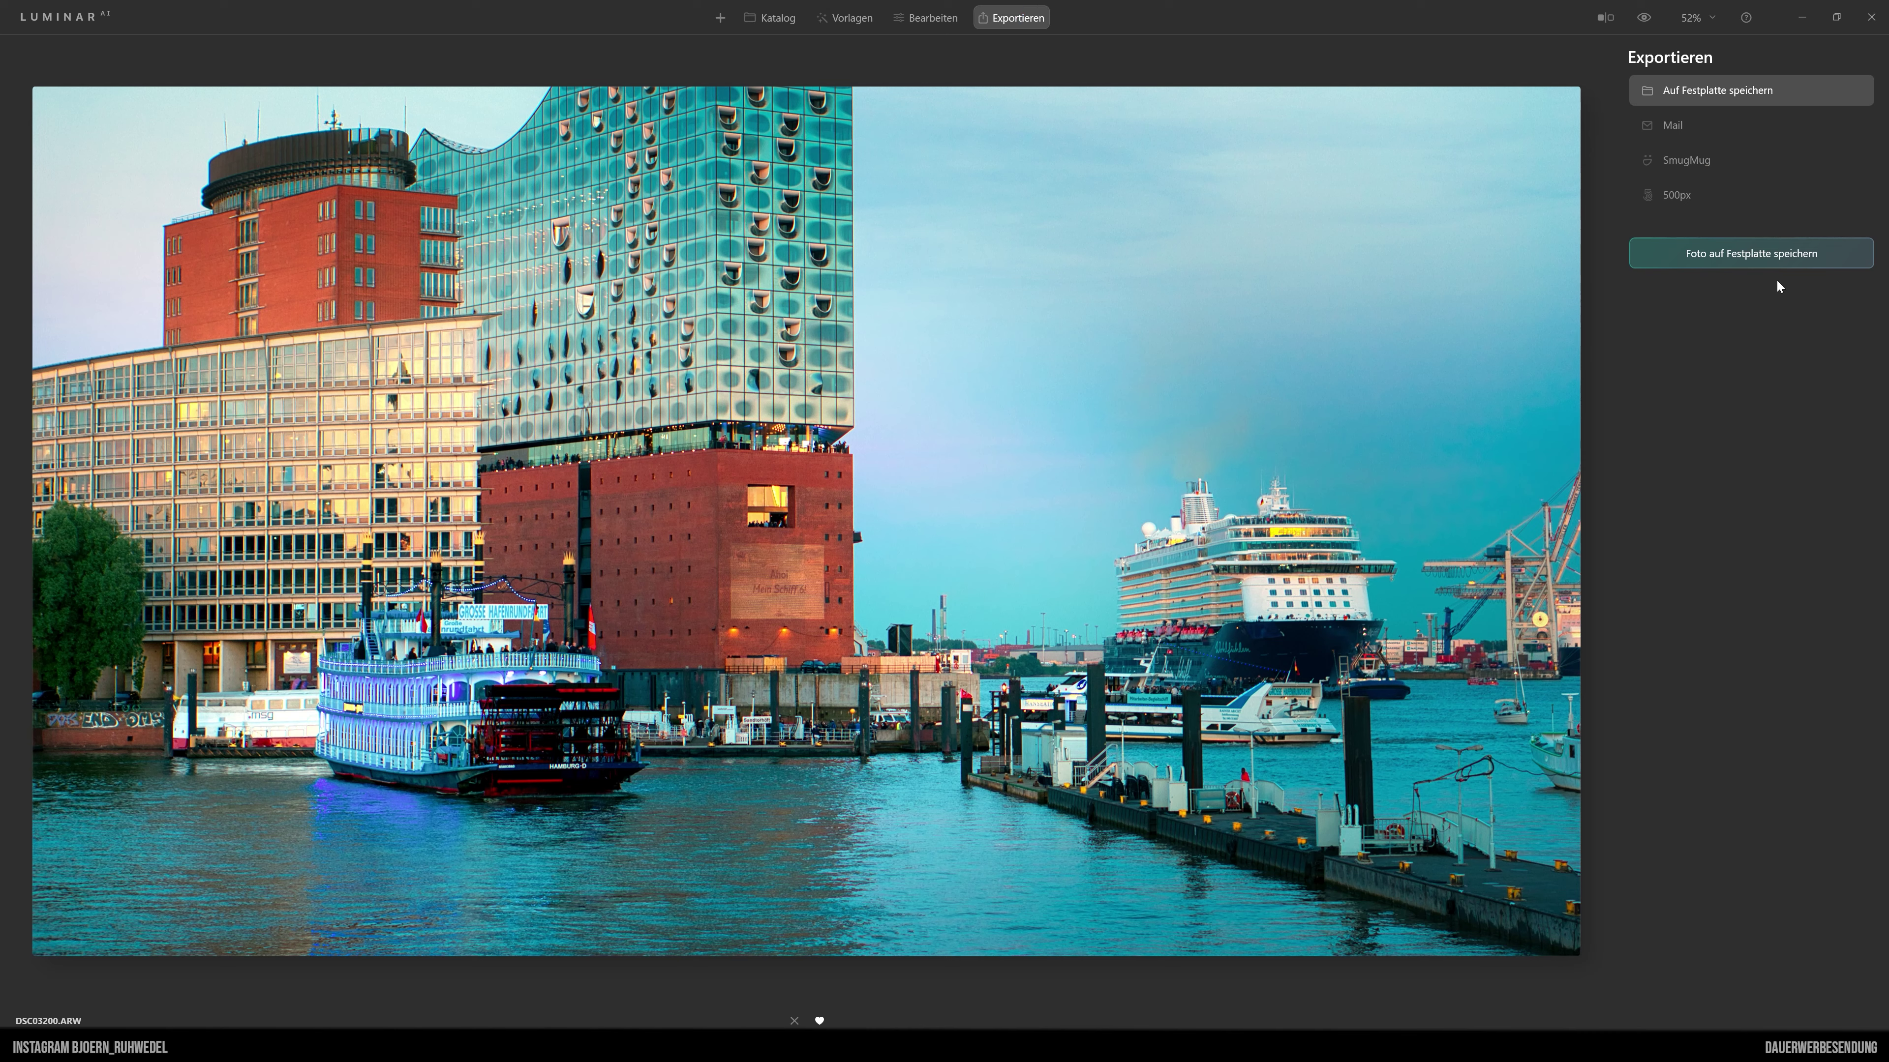
{"action": "left_click", "coordinate": [1775, 259]}
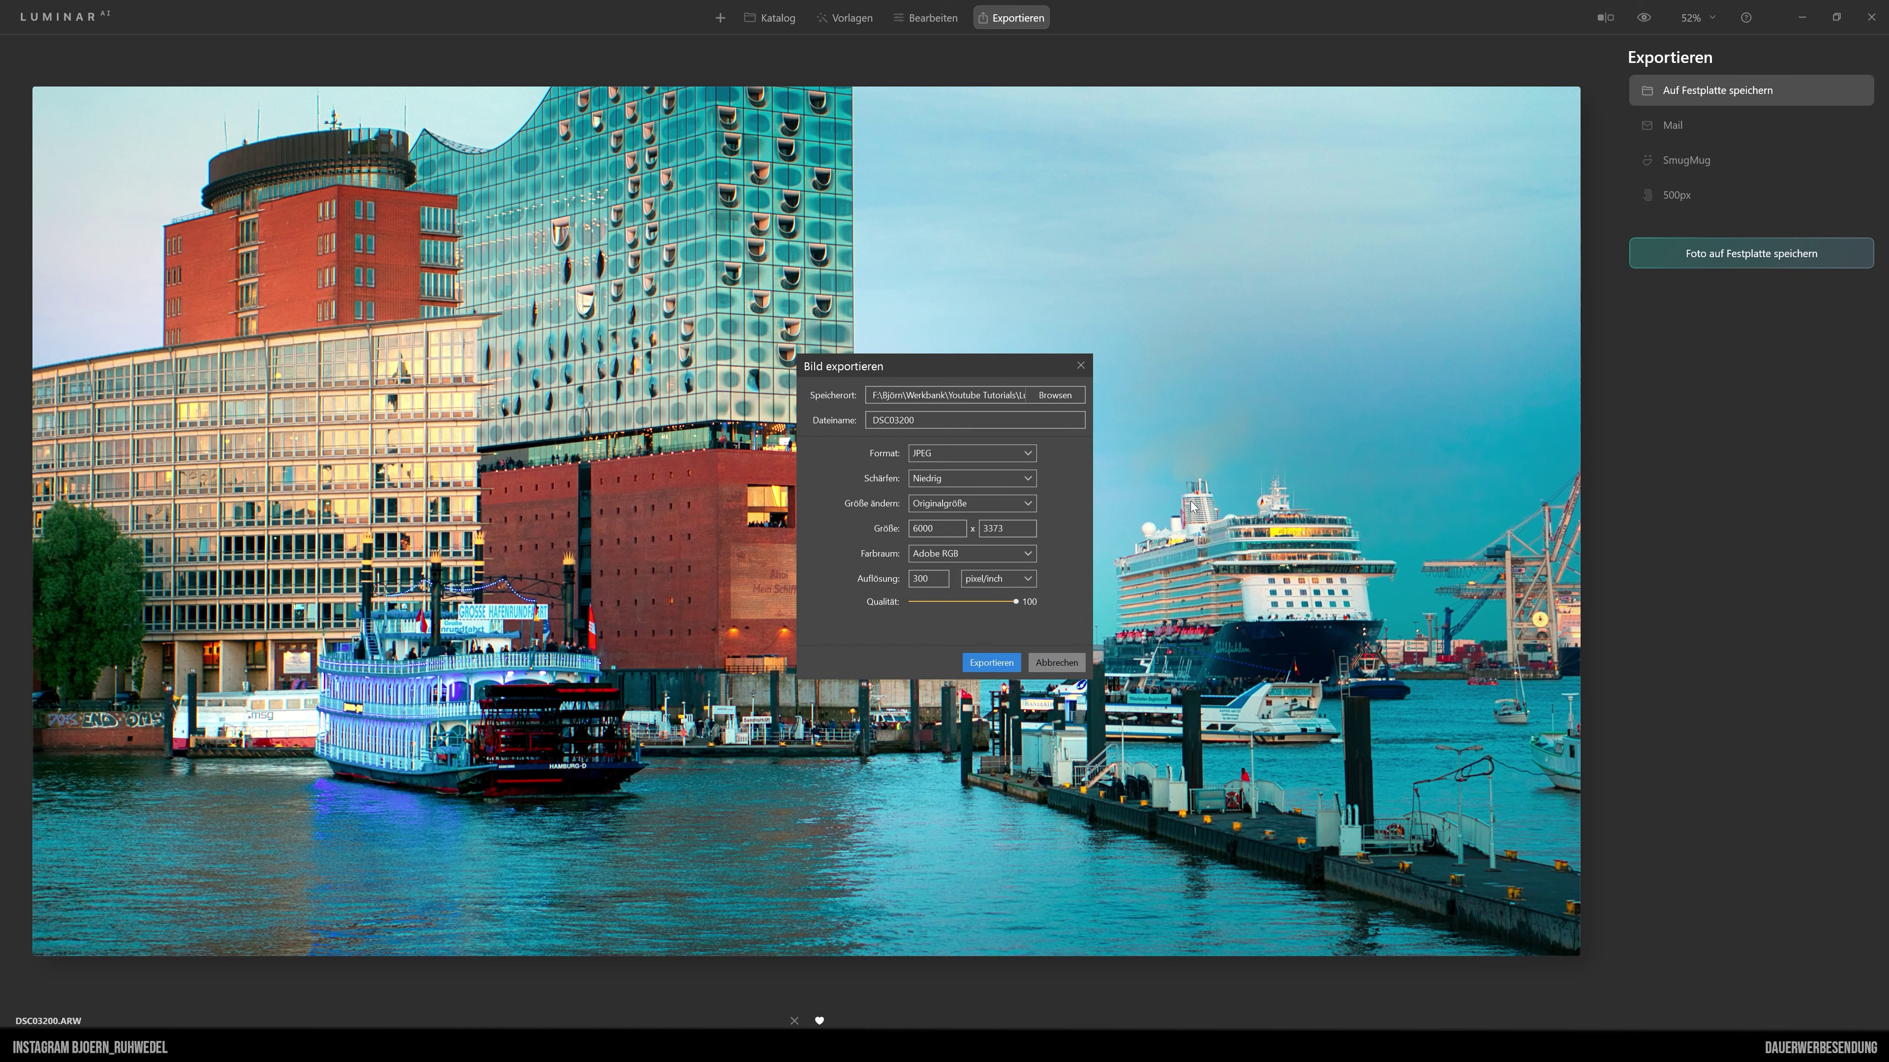
{"action": "left_click", "coordinate": [1064, 395]}
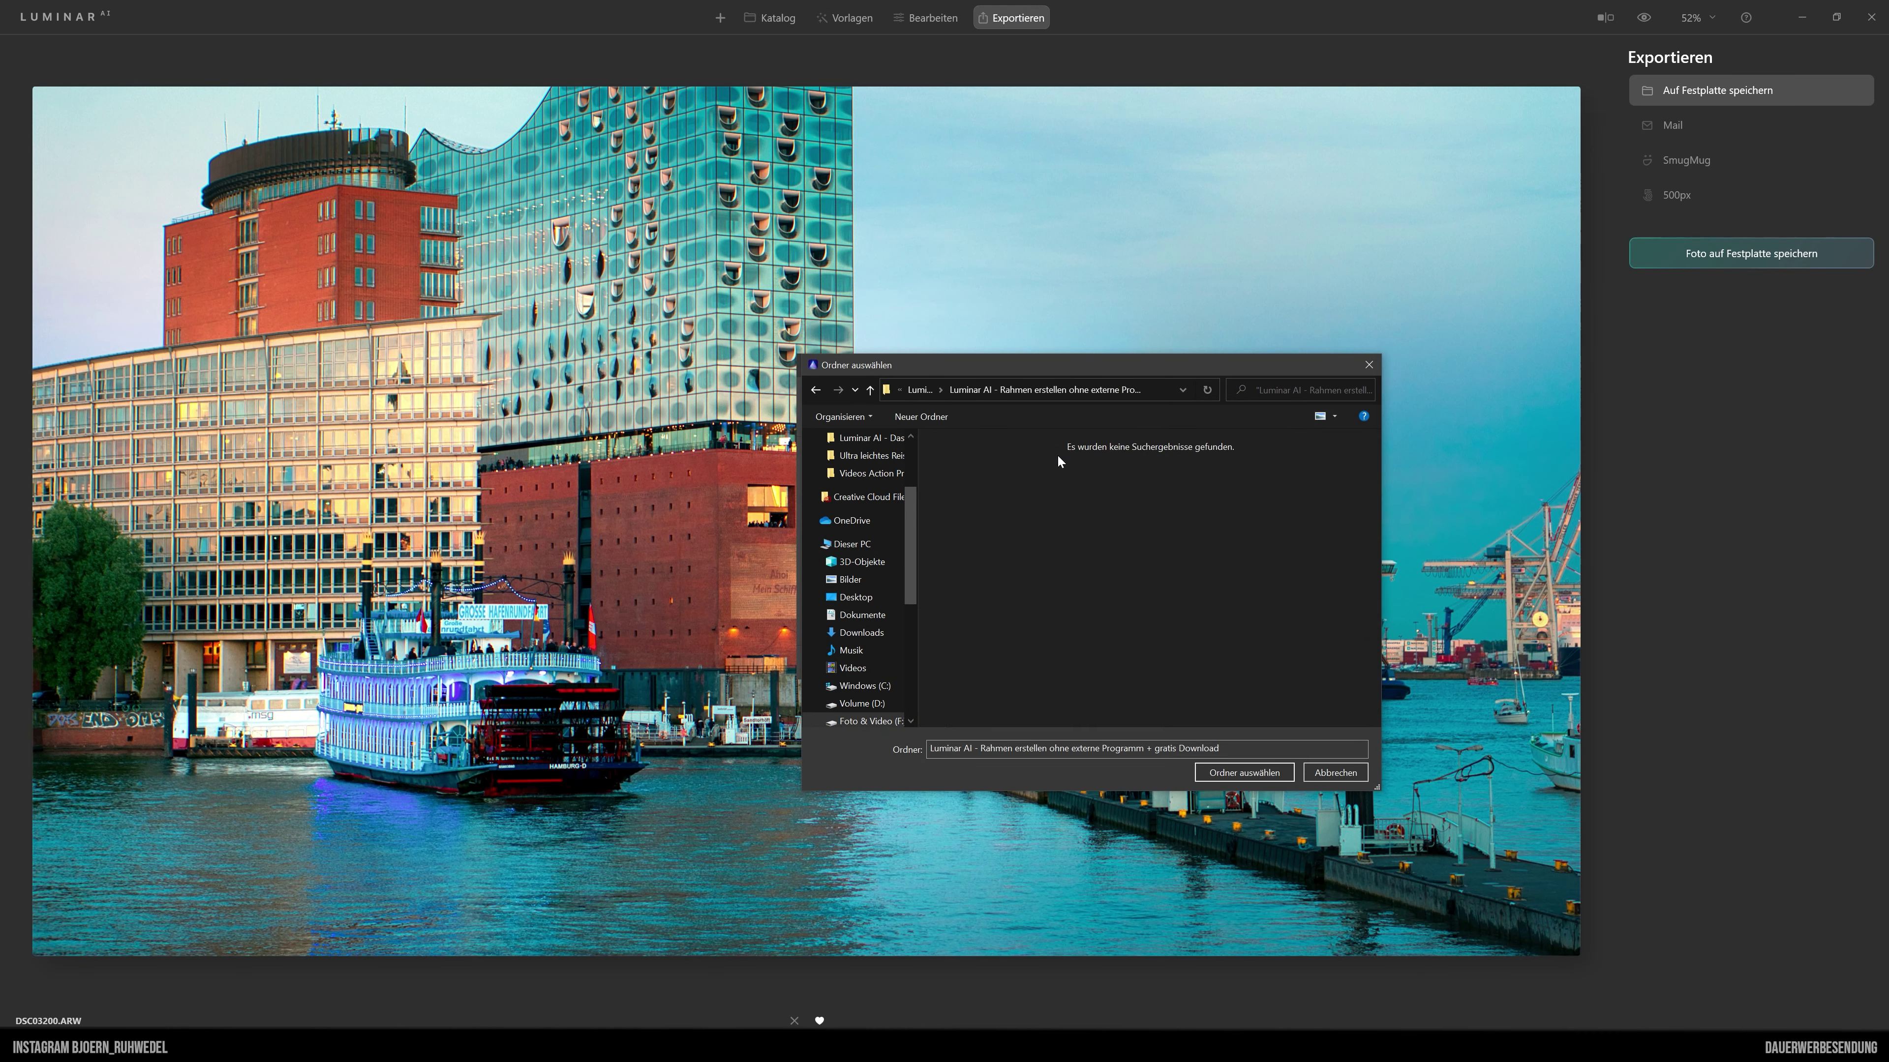
{"action": "left_click", "coordinate": [1244, 772]}
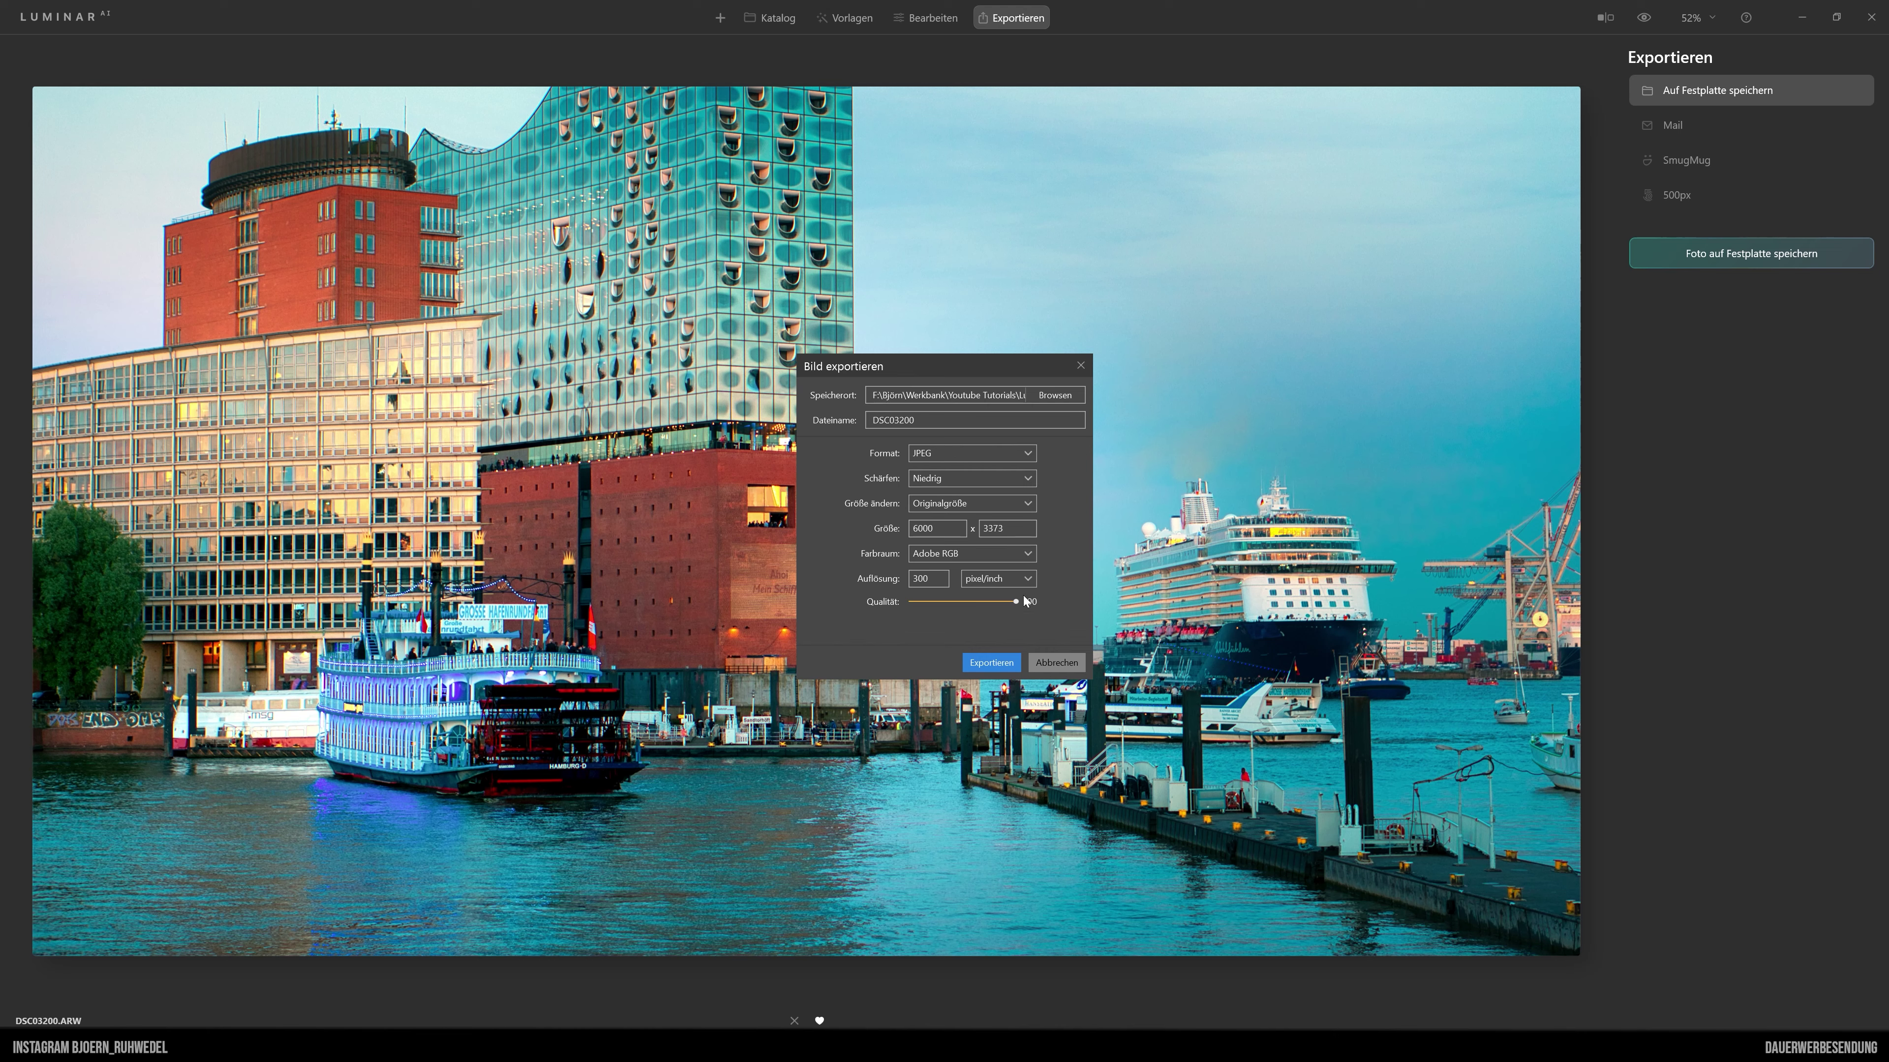
{"action": "left_click", "coordinate": [990, 664]}
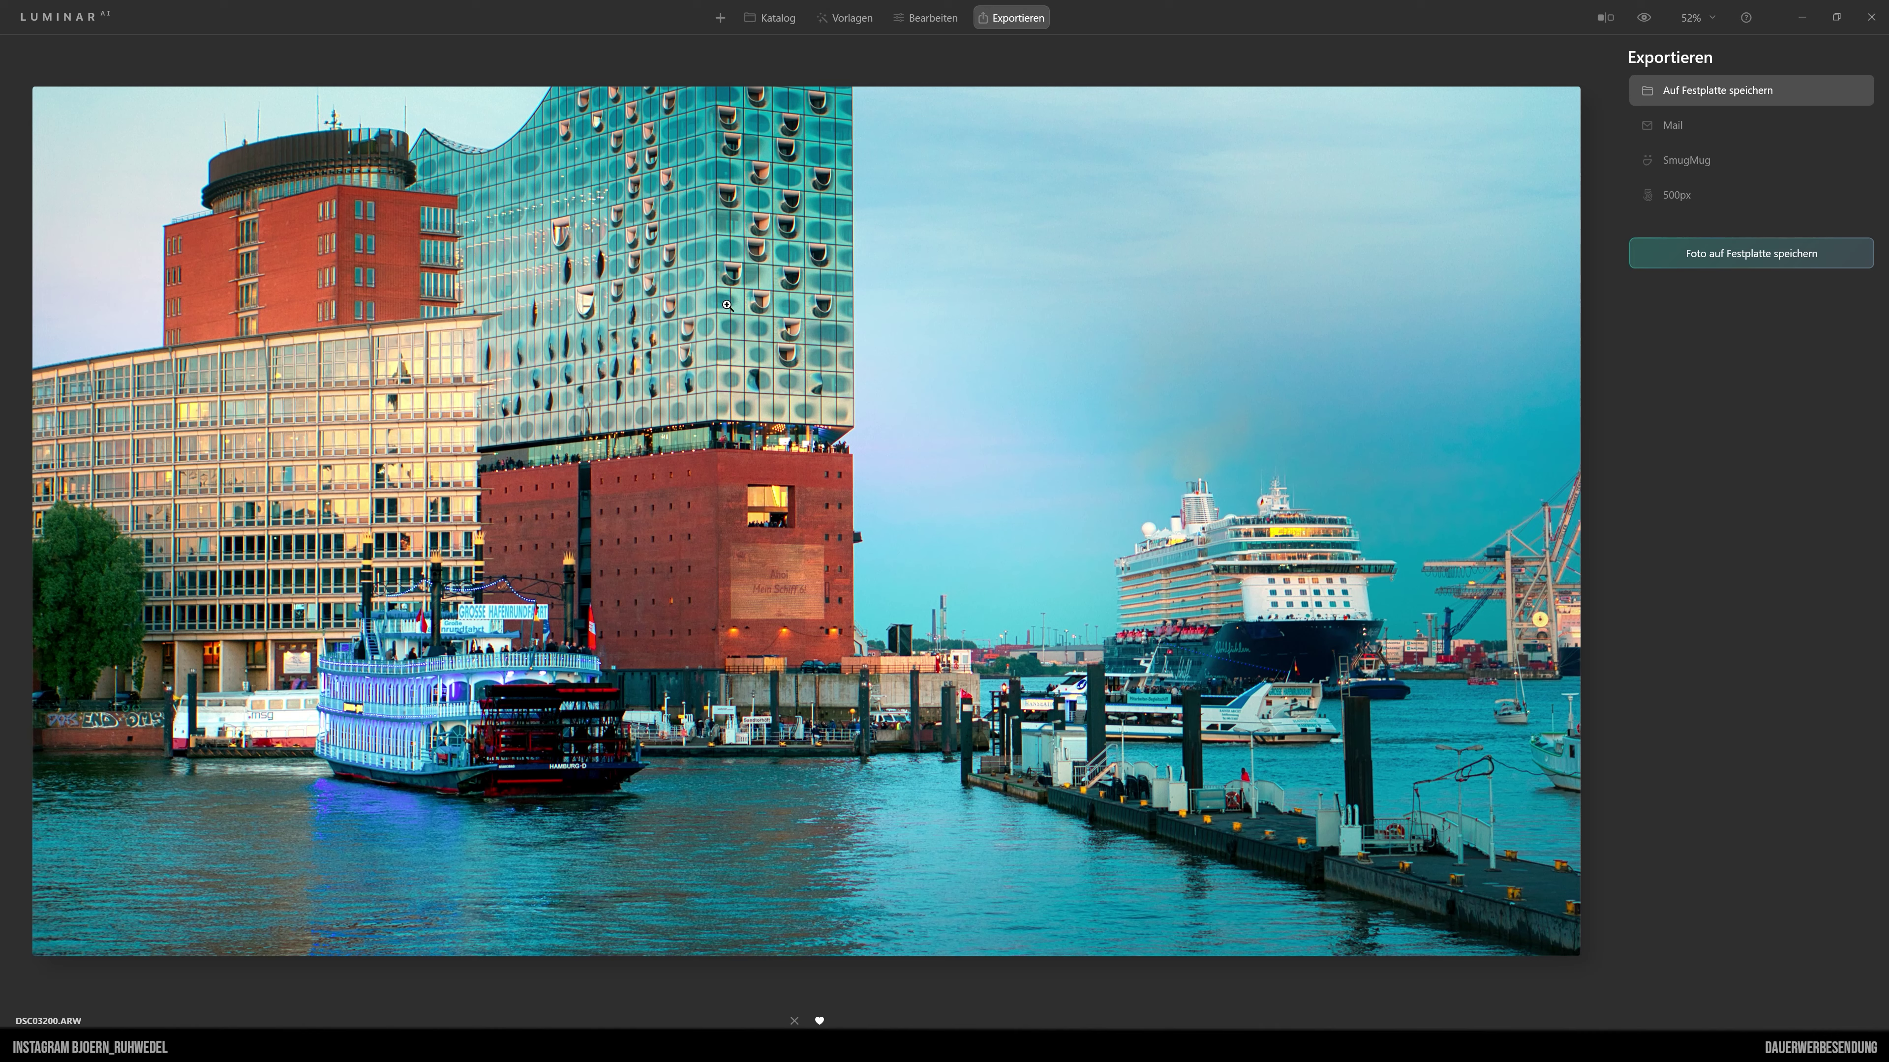
Add the exported DSC03200.JPG via Bild hinzufügen and show the Meine Vorlagen template list.
{"action": "left_click", "coordinate": [720, 17]}
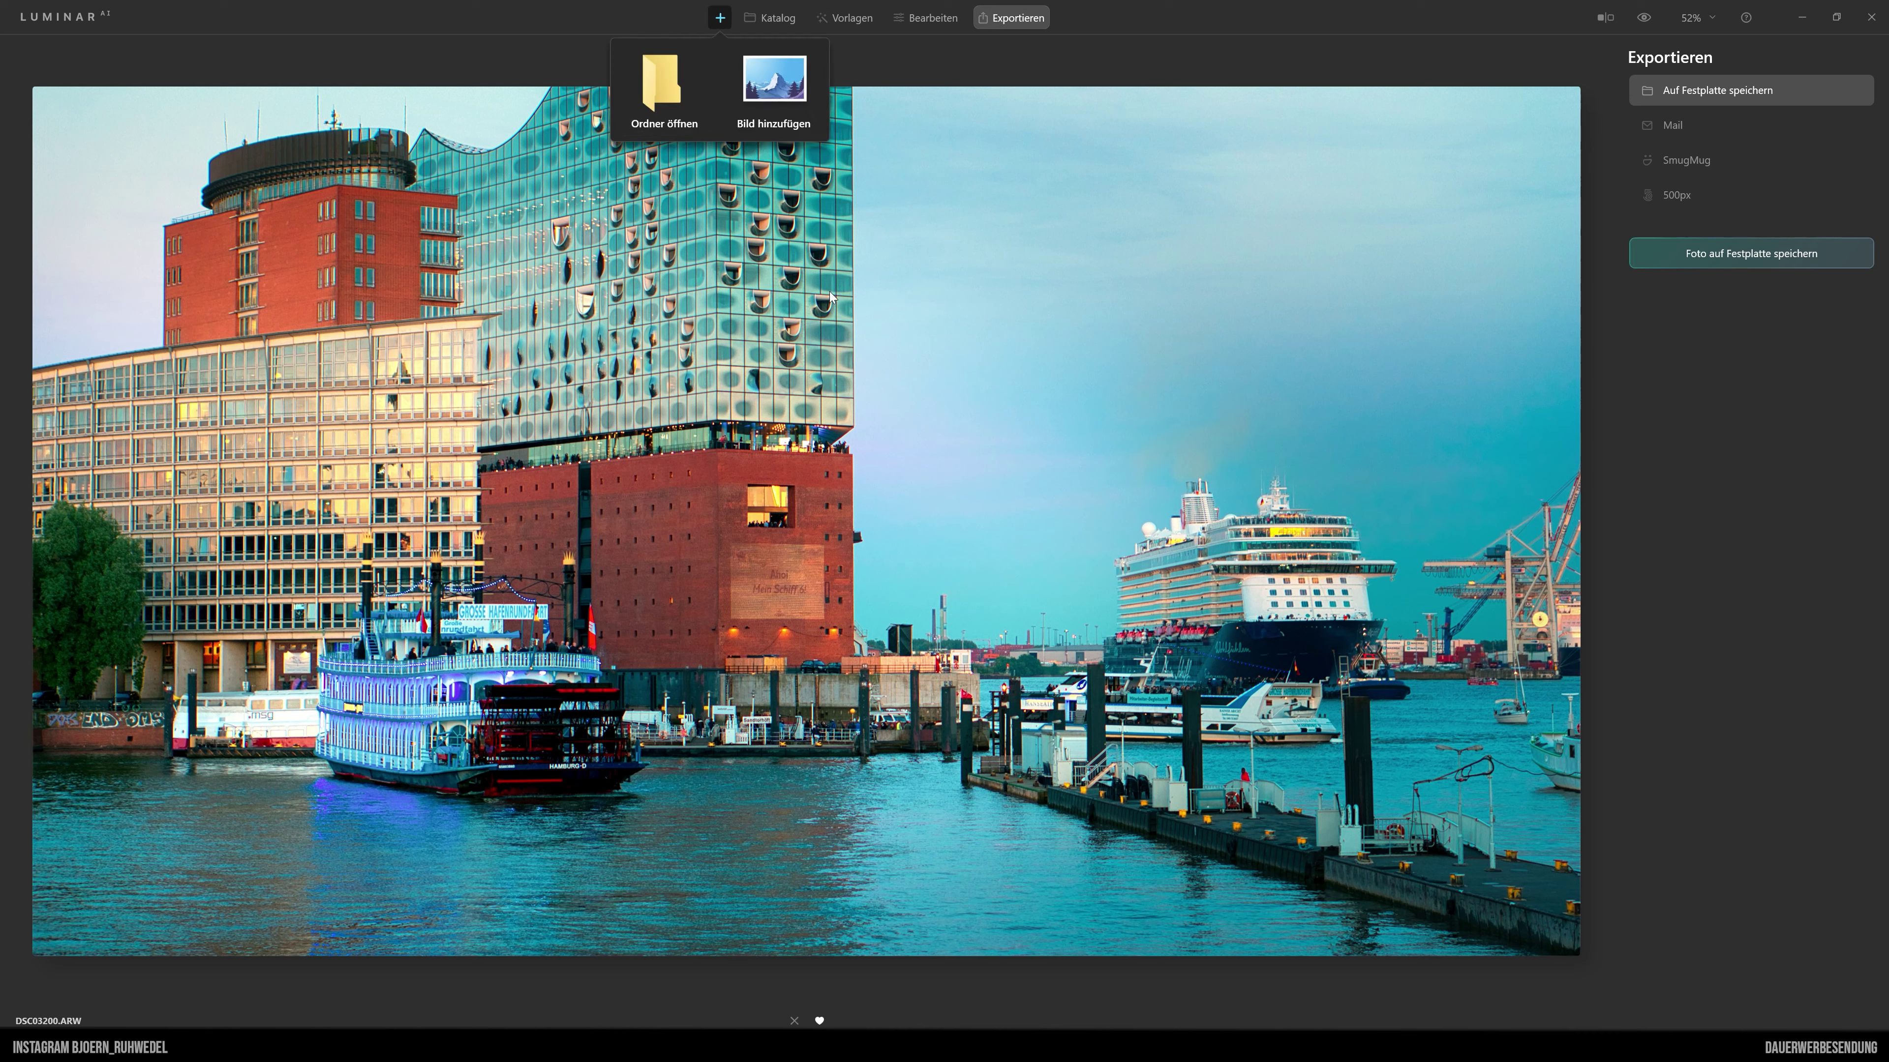
{"action": "left_click", "coordinate": [773, 82]}
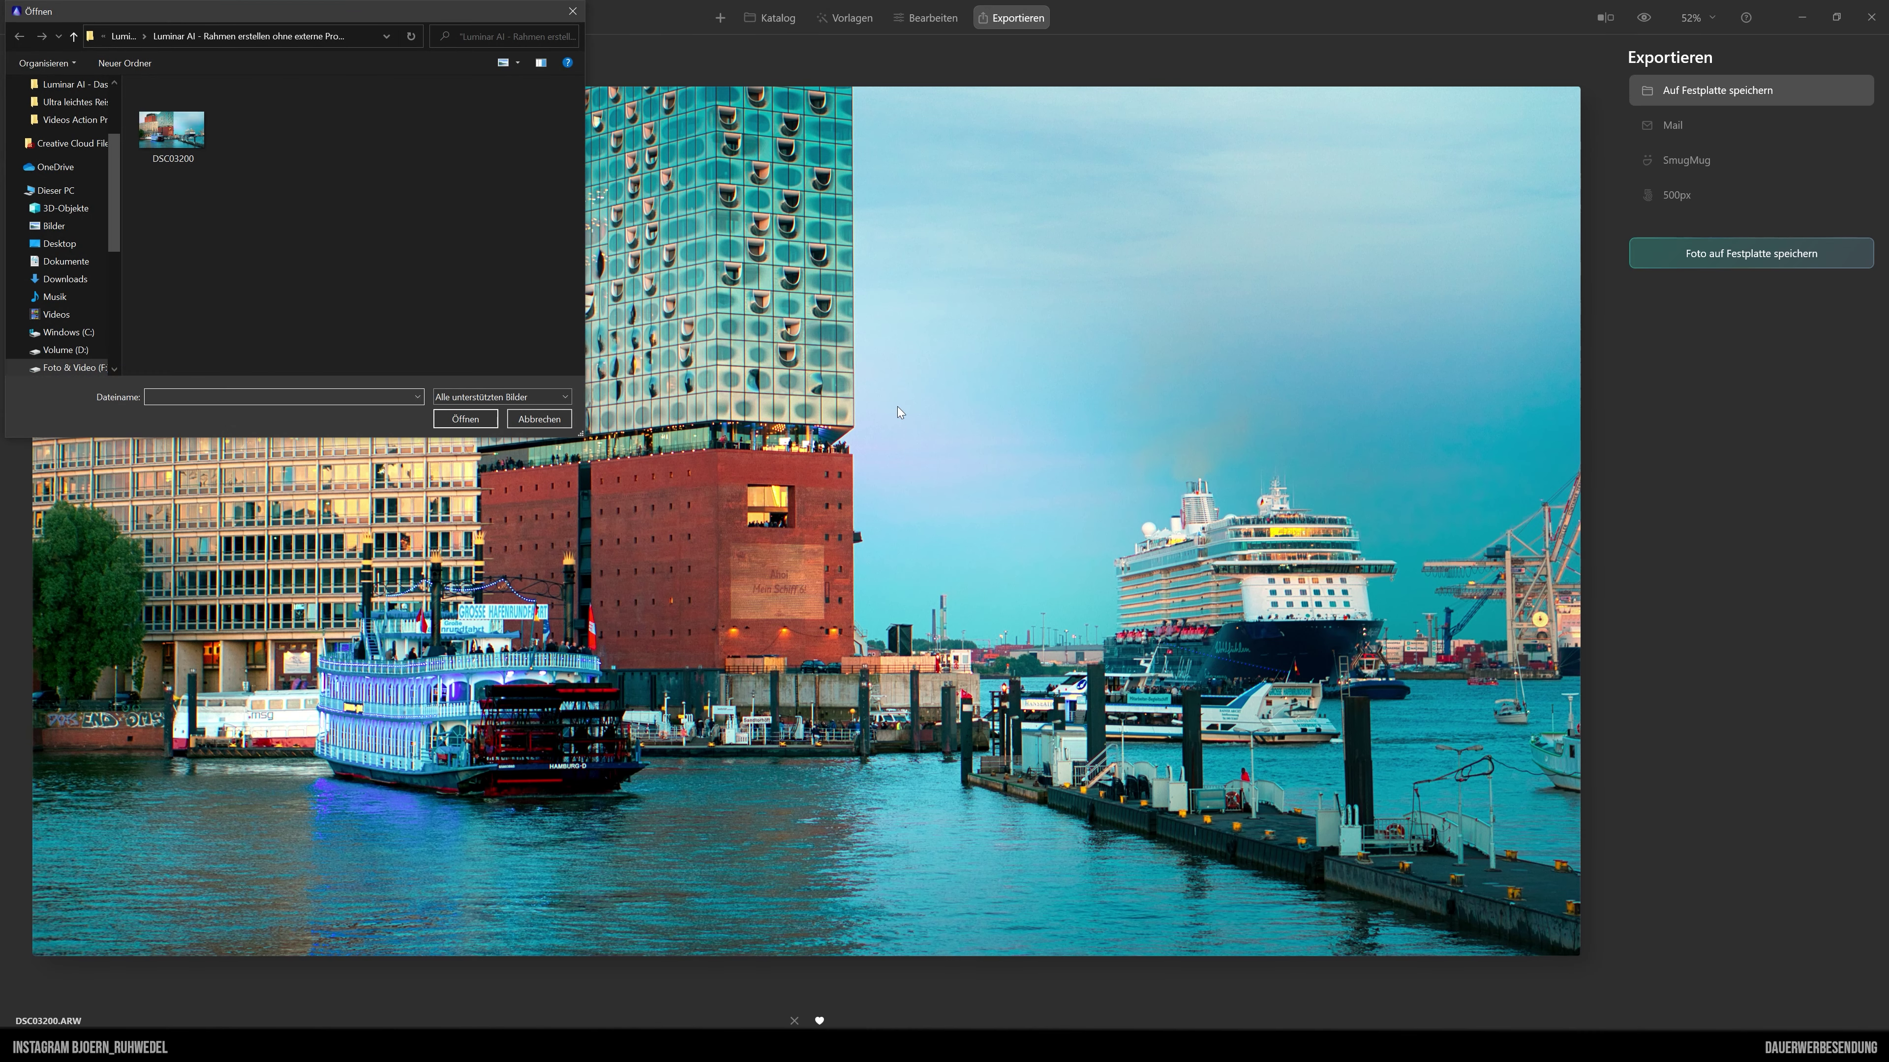
{"action": "double_click", "coordinate": [170, 127]}
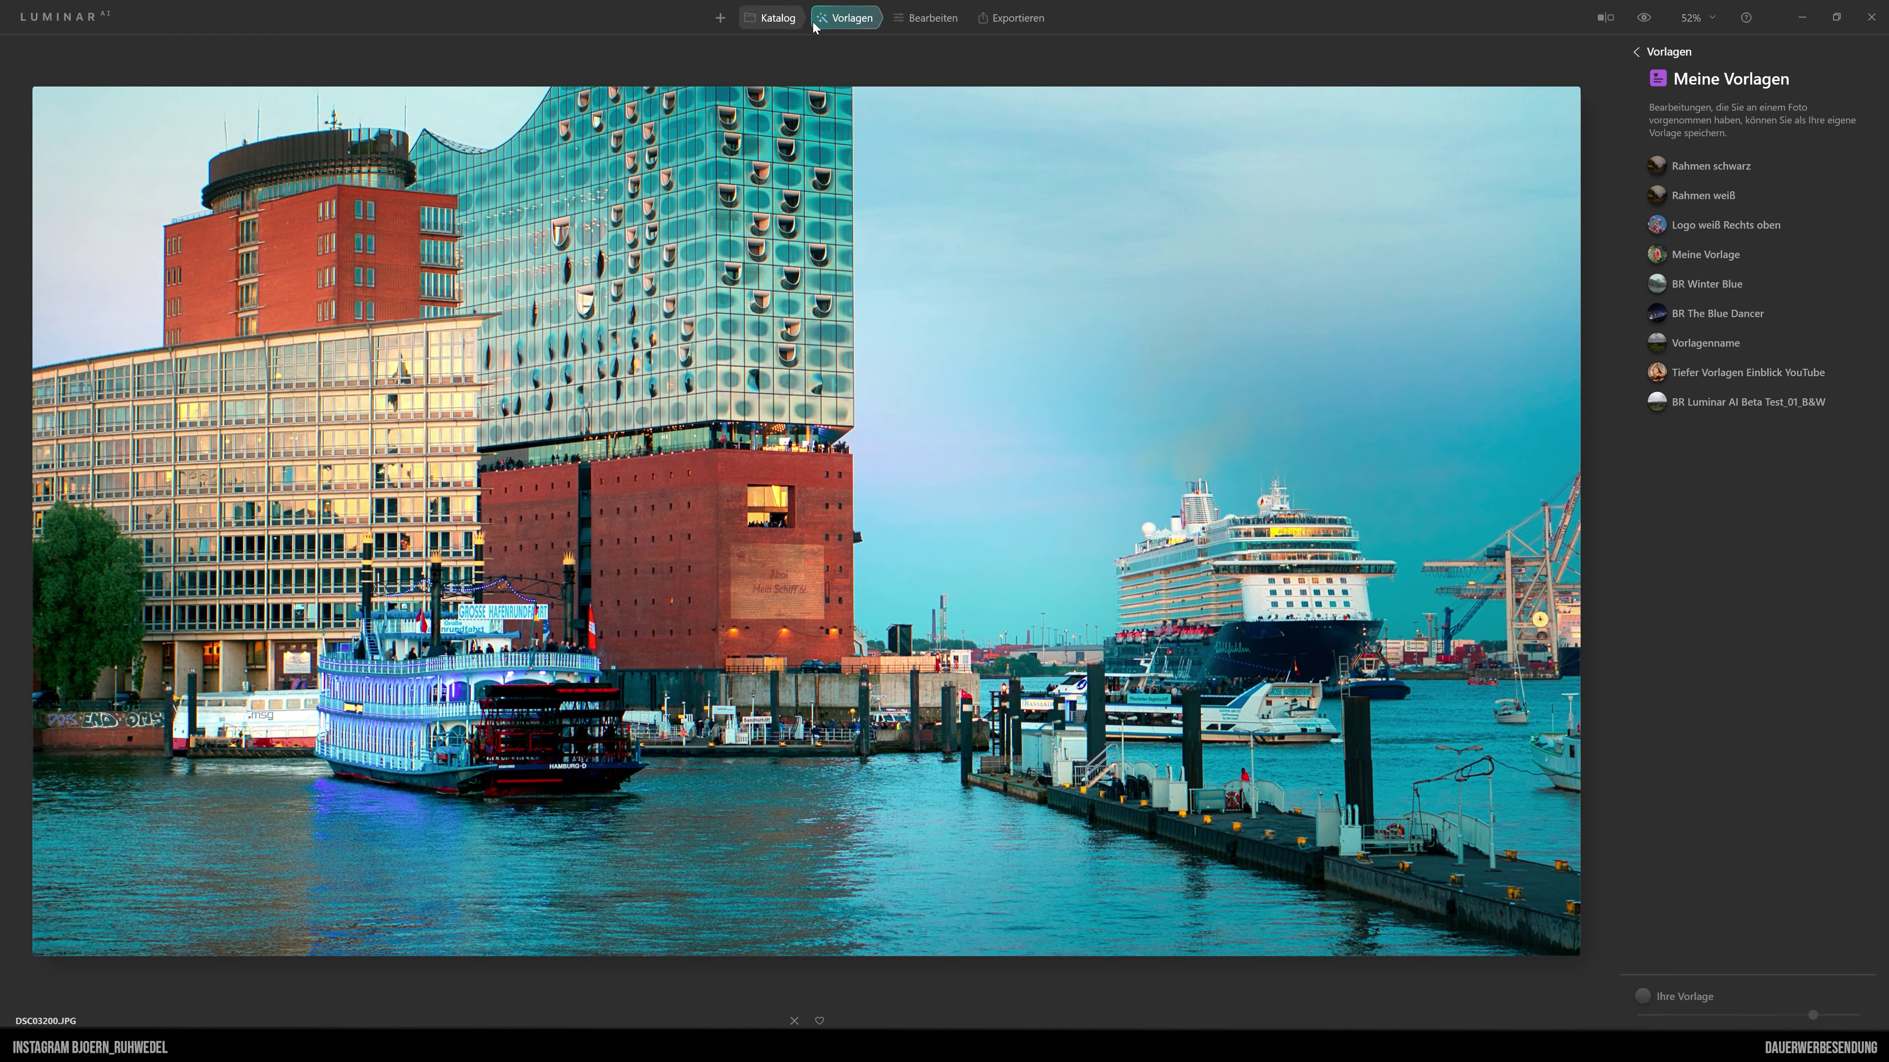
{"action": "left_click", "coordinate": [1633, 53]}
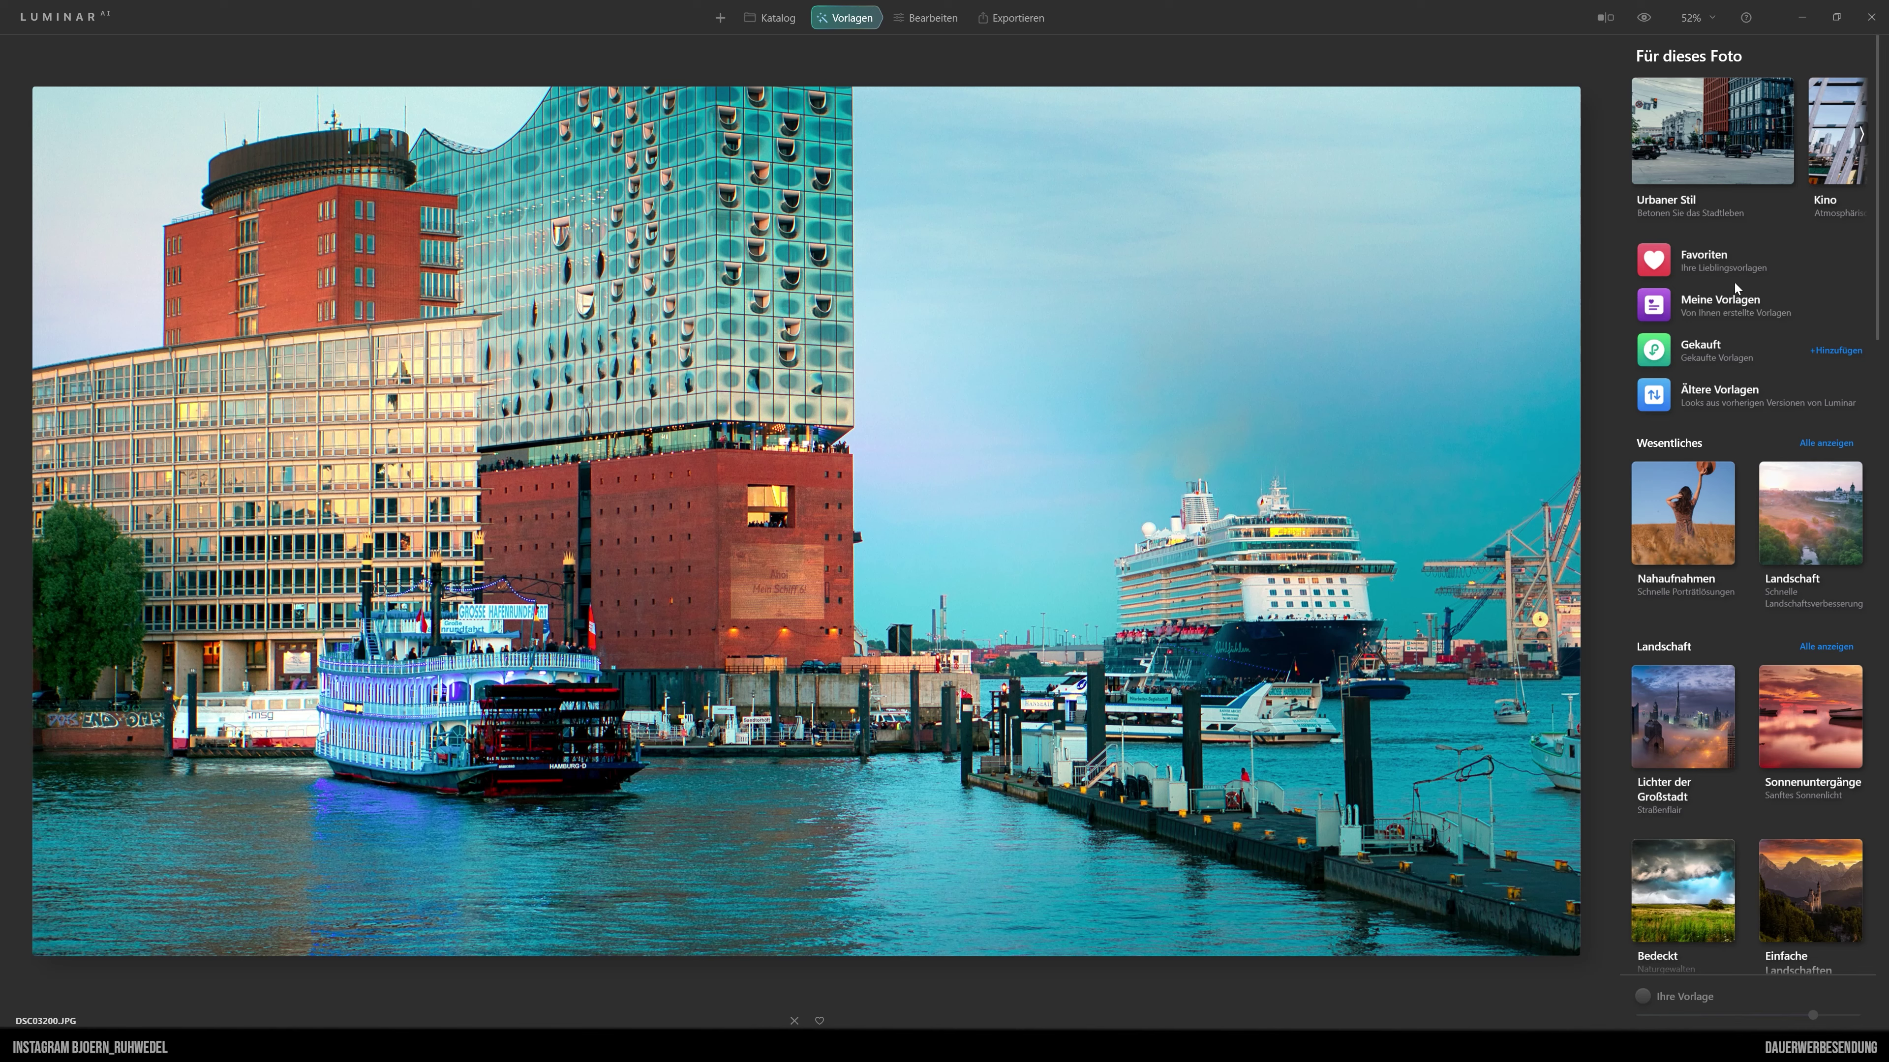
{"action": "left_click", "coordinate": [1737, 301]}
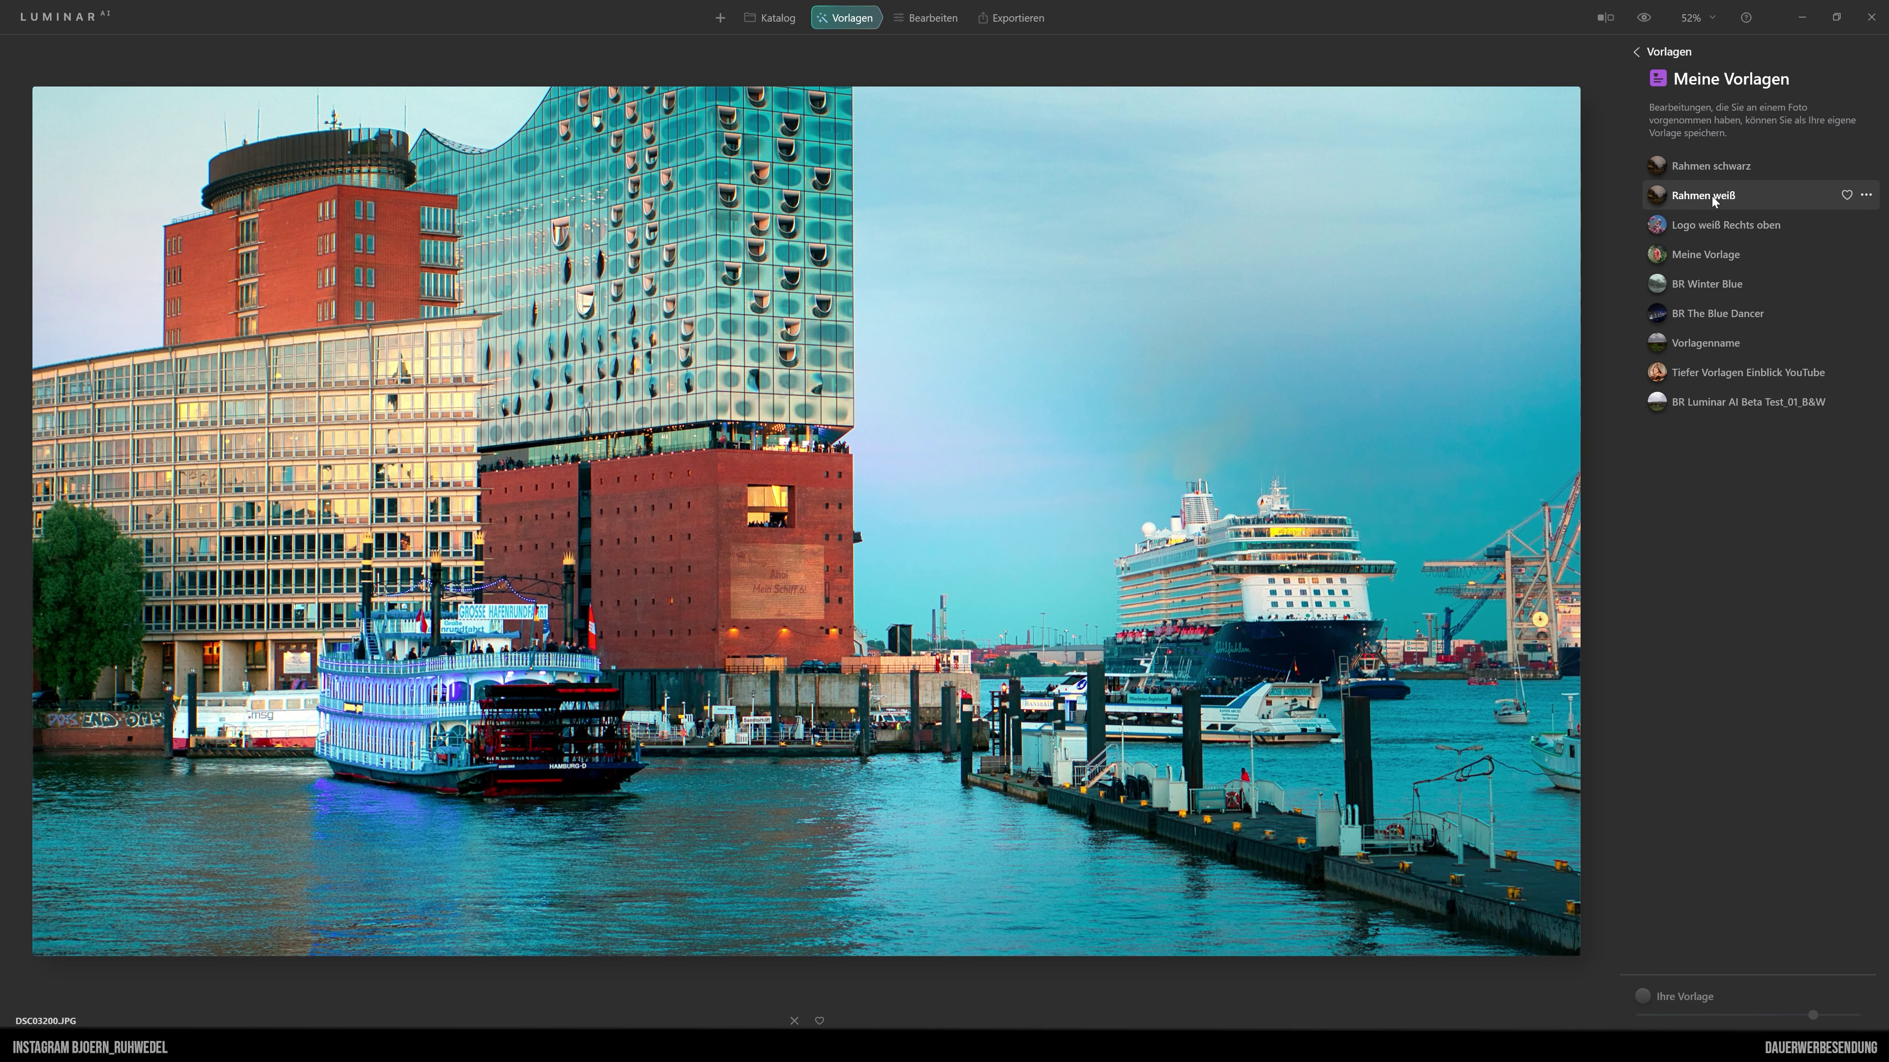
Apply the saved 'Rahmen weiß' template to the harbour photo, then enter Bearbeiten.
{"action": "left_click", "coordinate": [1710, 196]}
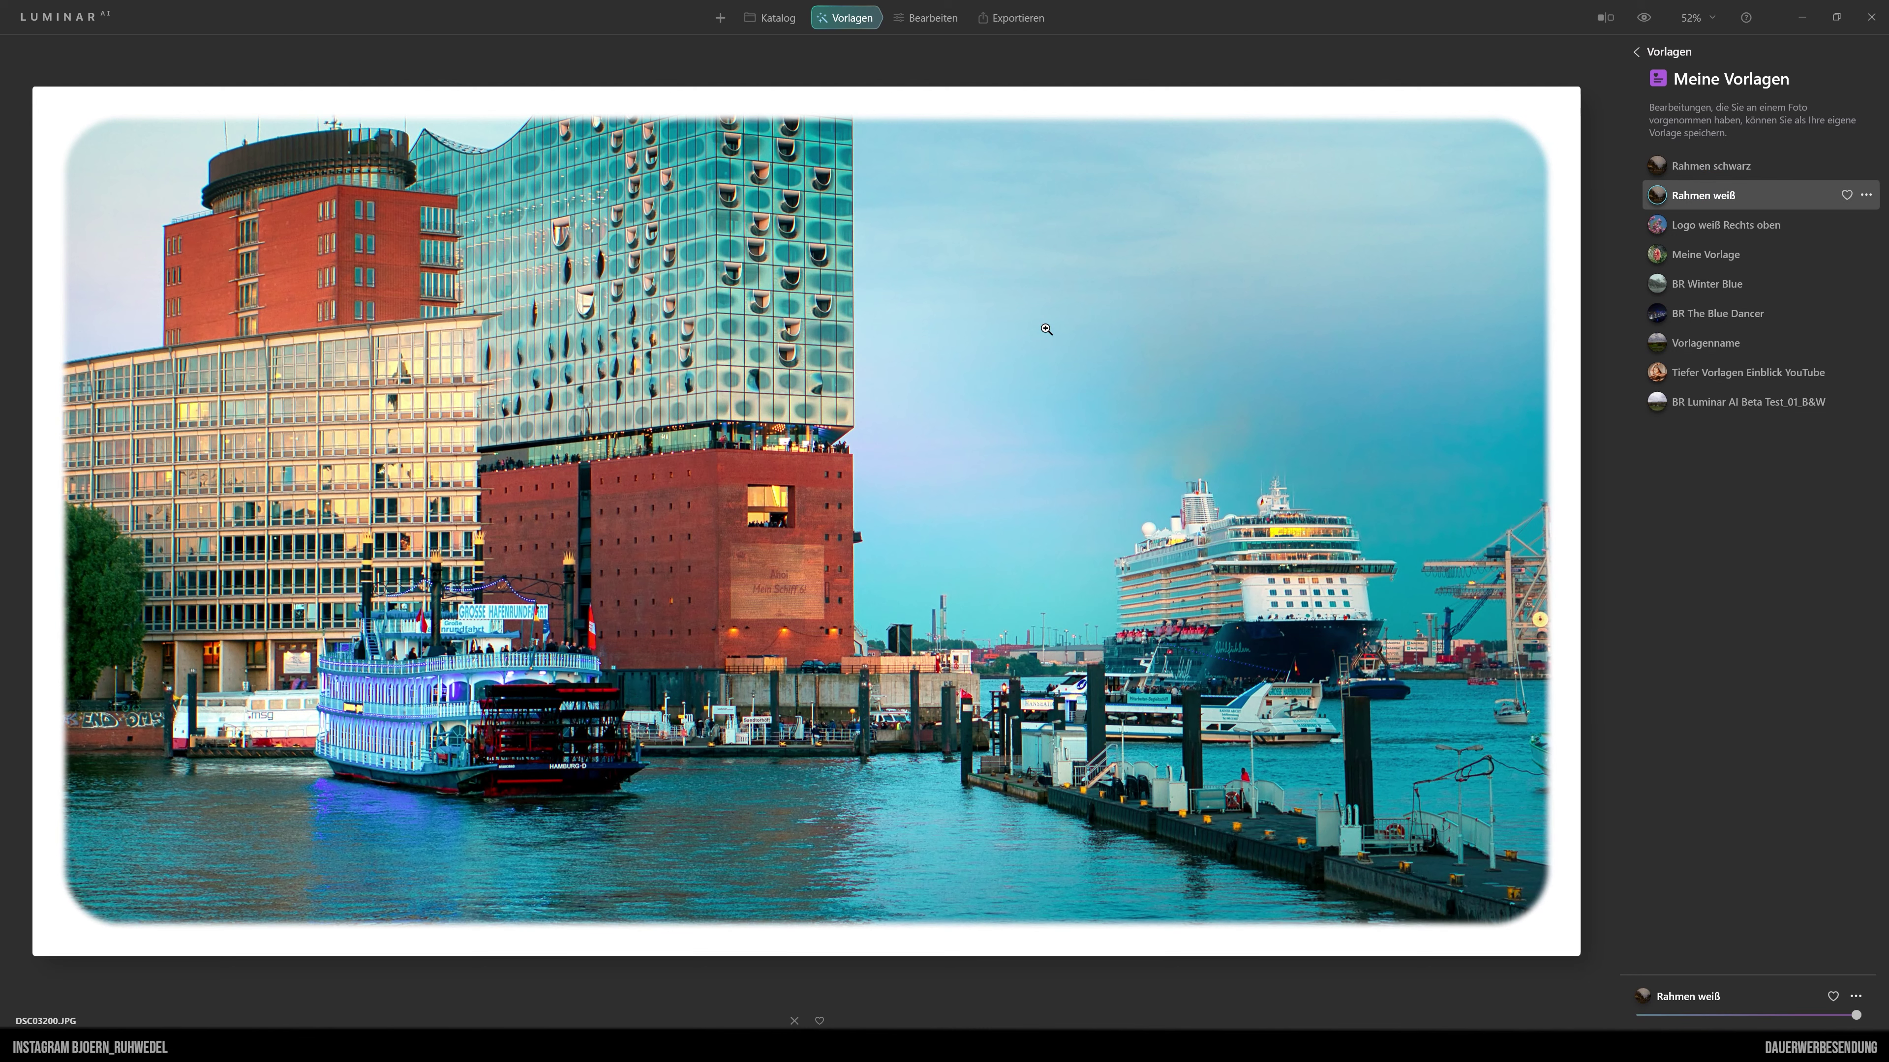
{"action": "left_click", "coordinate": [931, 18]}
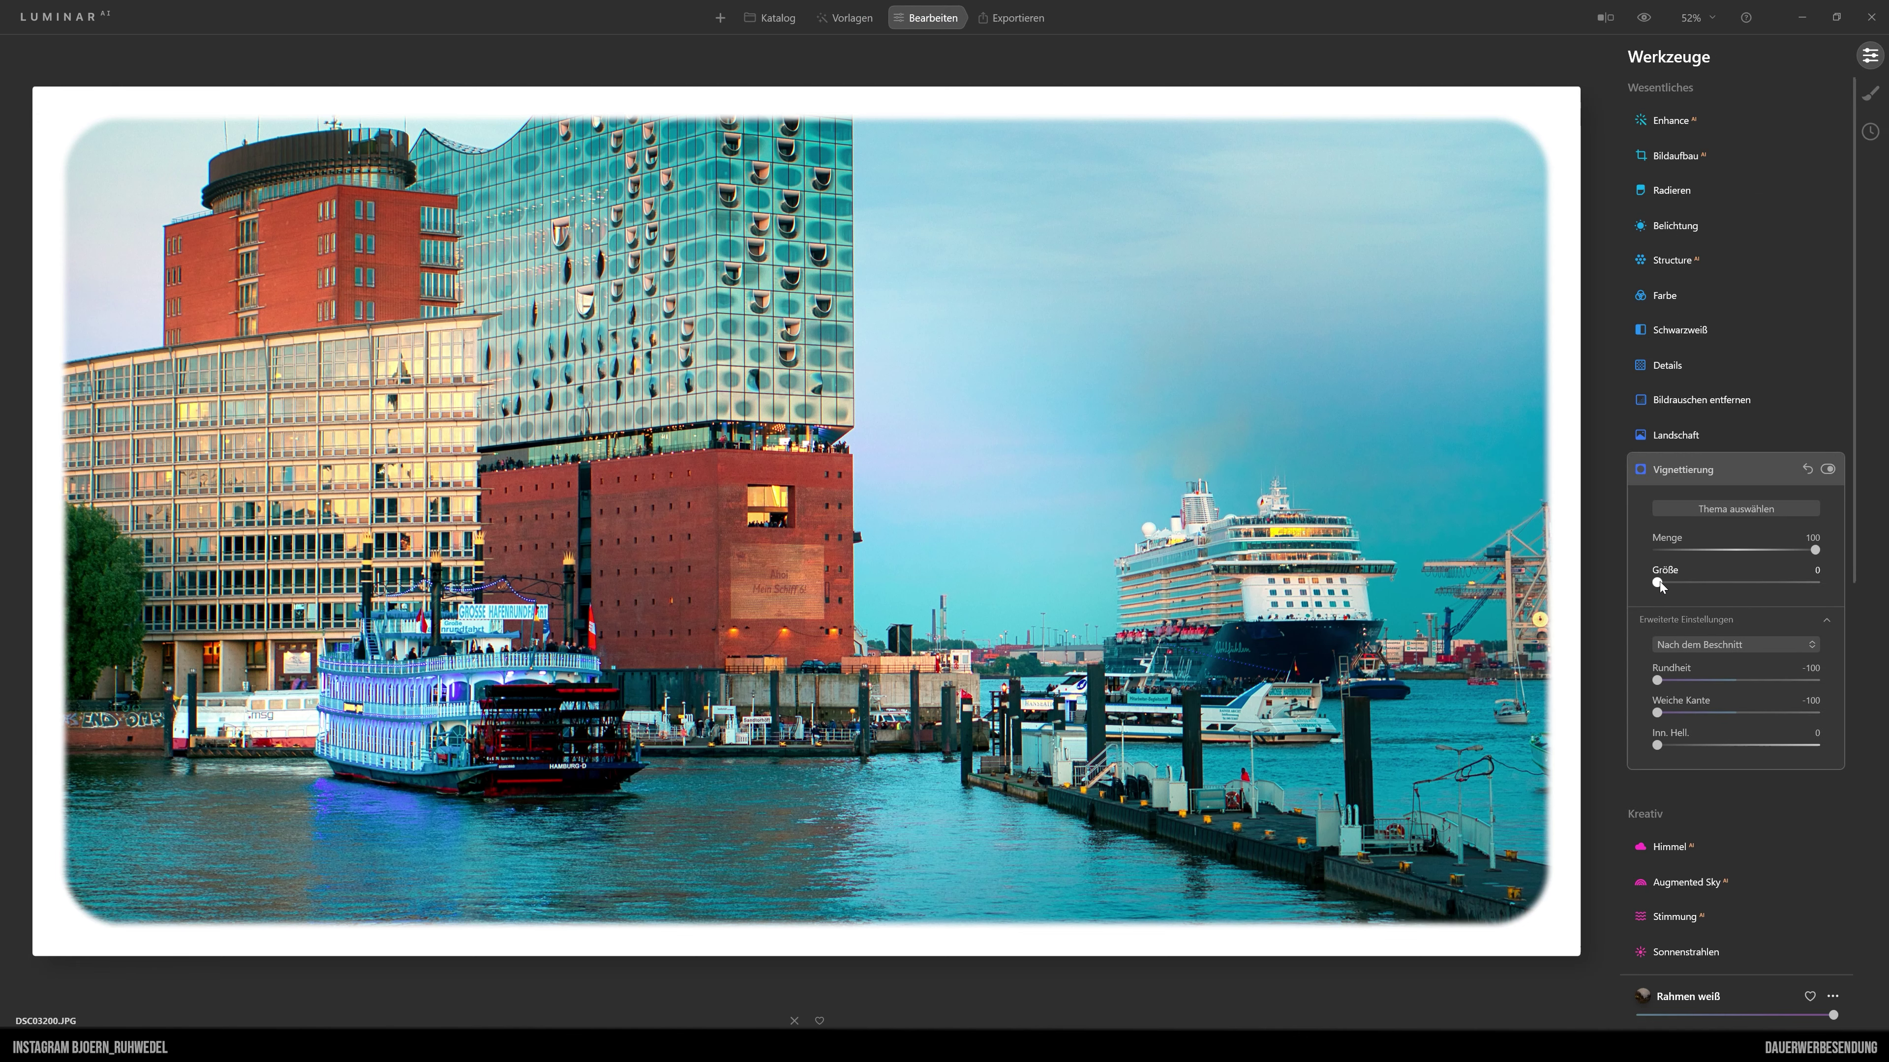
Widen the white frame to vignette Größe 20, previewing Menge -100 before restoring 100.
{"action": "left_click_drag", "start_coordinate": [1659, 582], "coordinate": [1690, 586]}
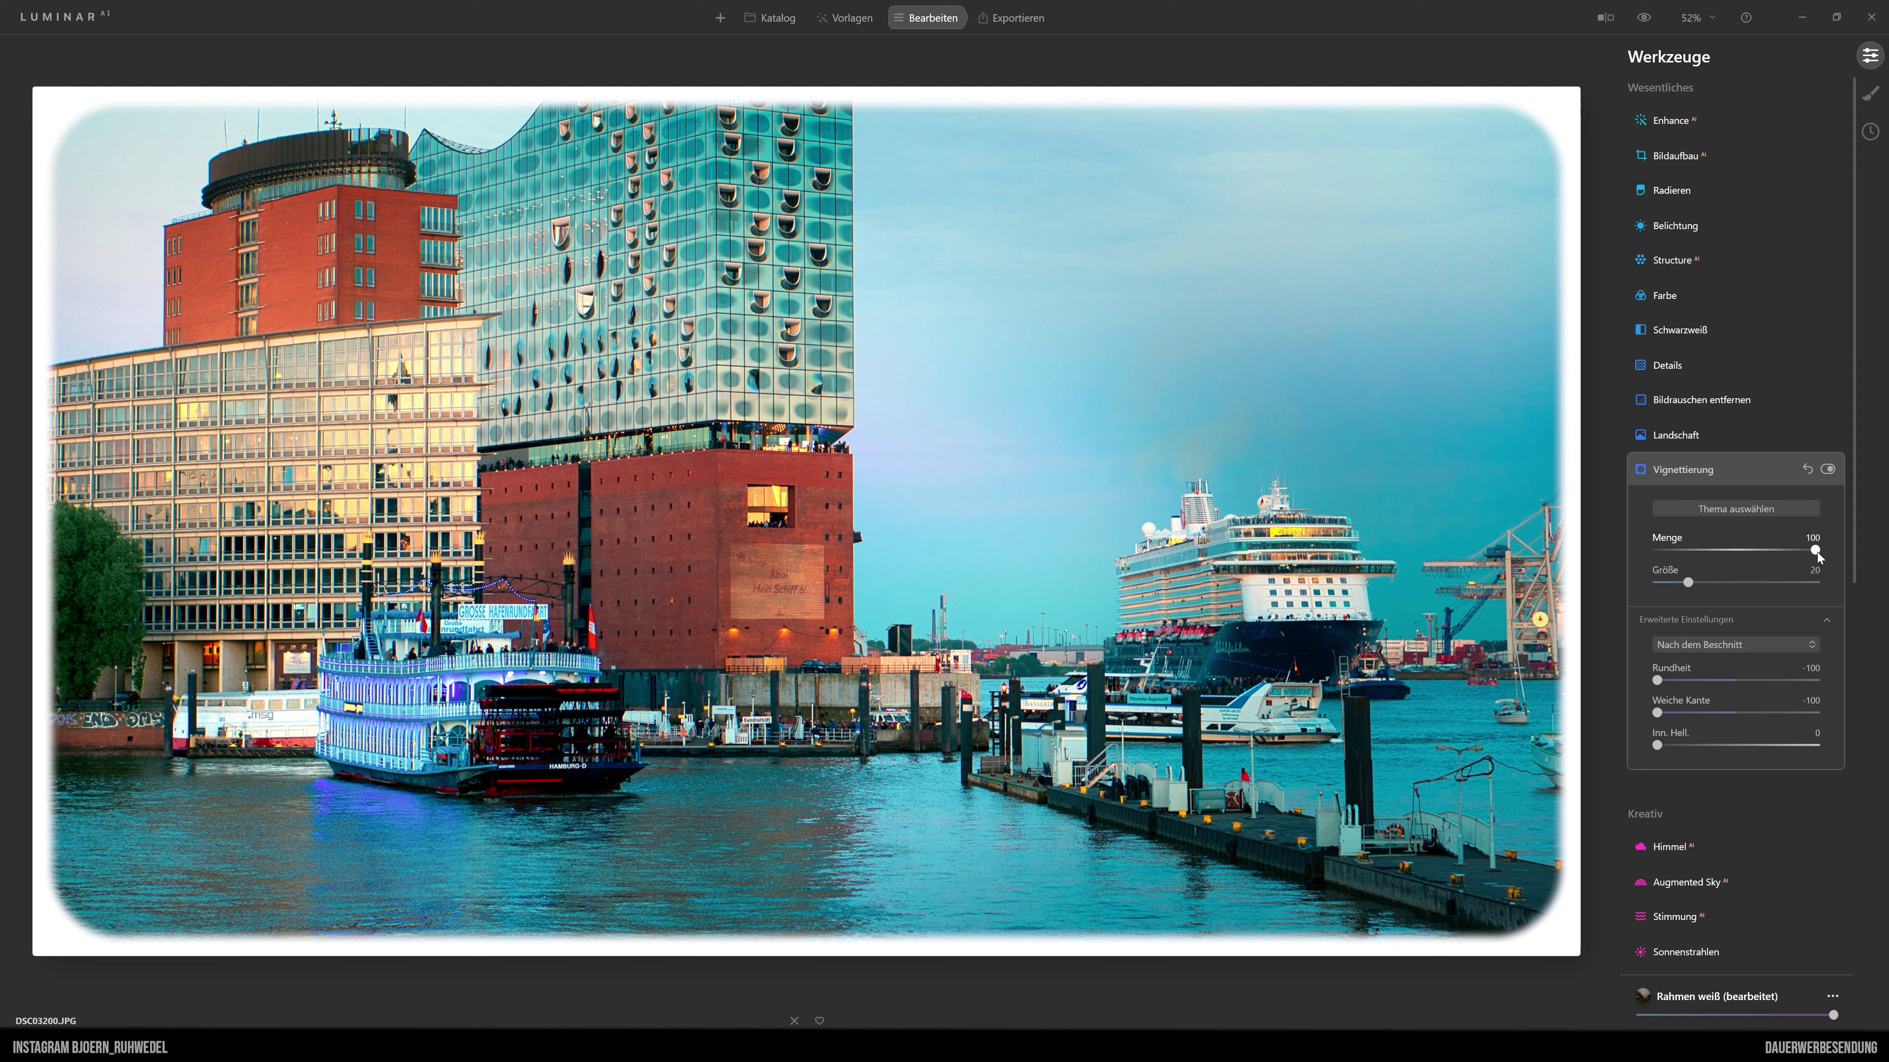
{"action": "left_click_drag", "start_coordinate": [1817, 552], "coordinate": [1624, 546]}
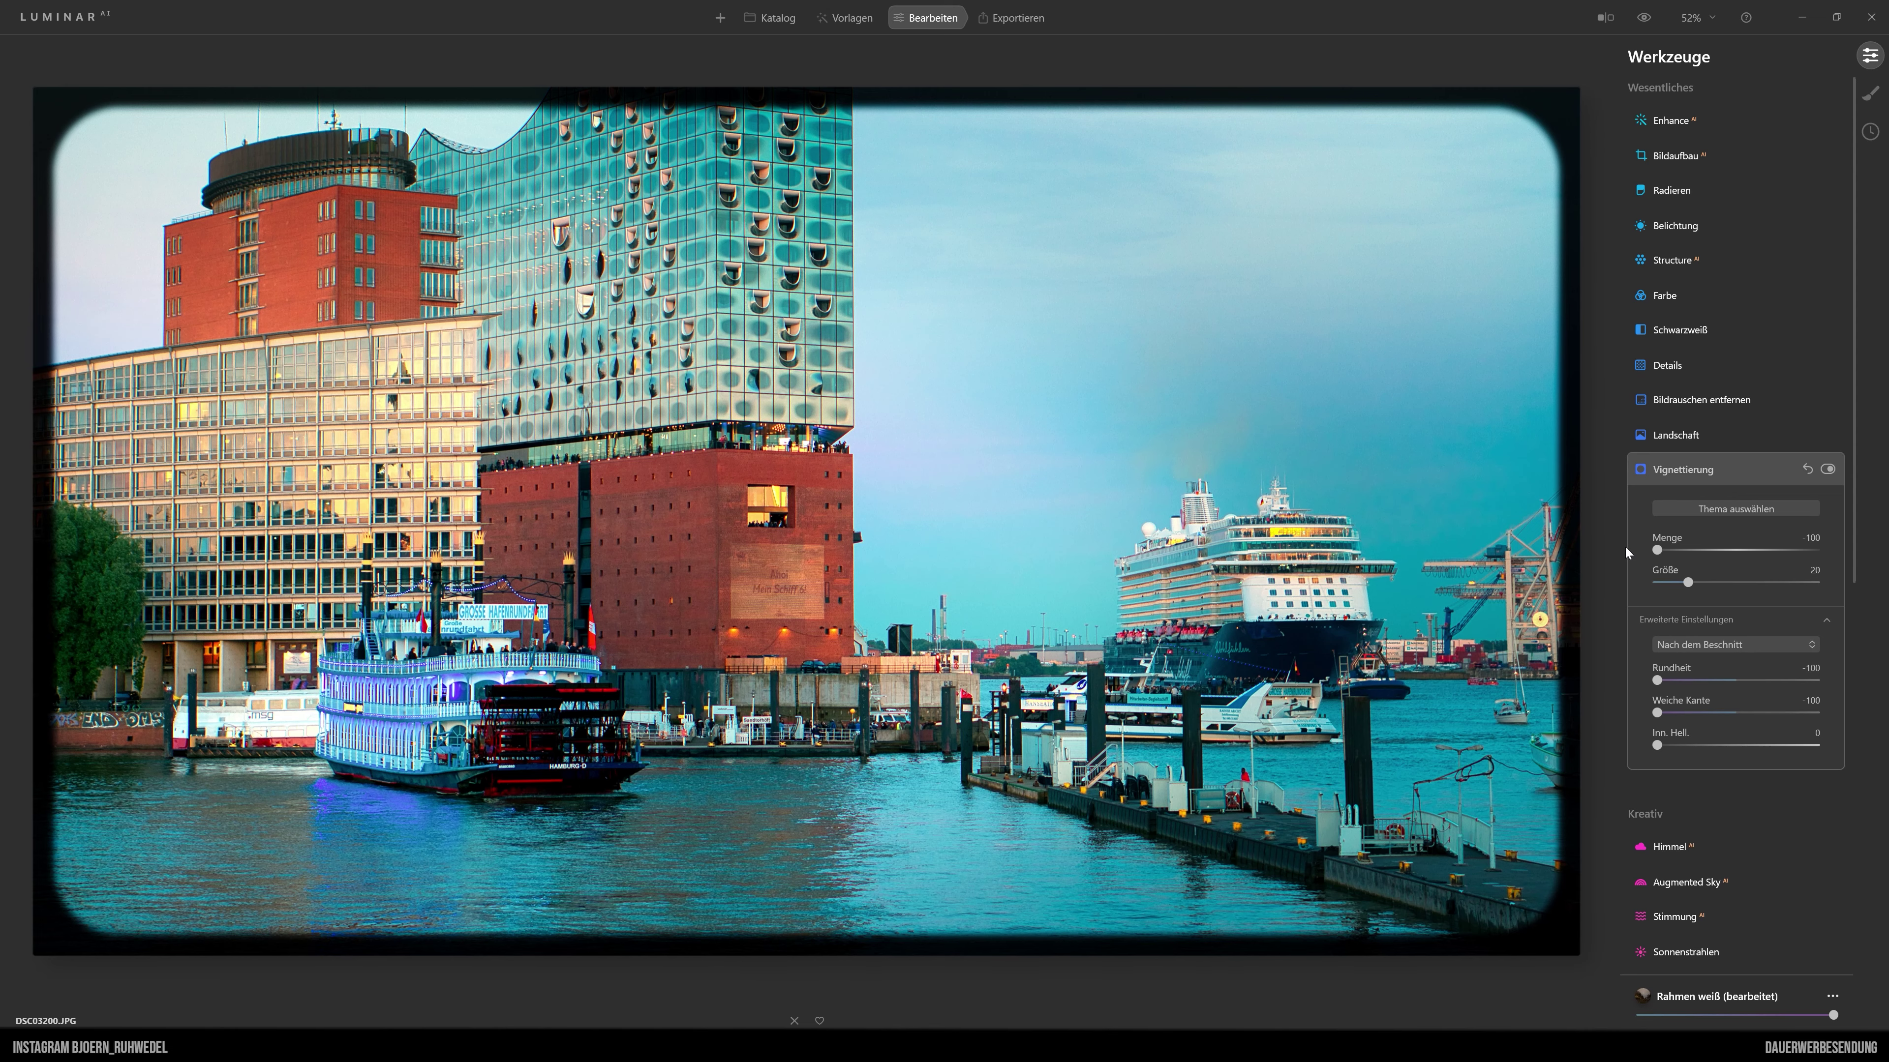
{"action": "left_click_drag", "start_coordinate": [1651, 552], "coordinate": [1883, 553]}
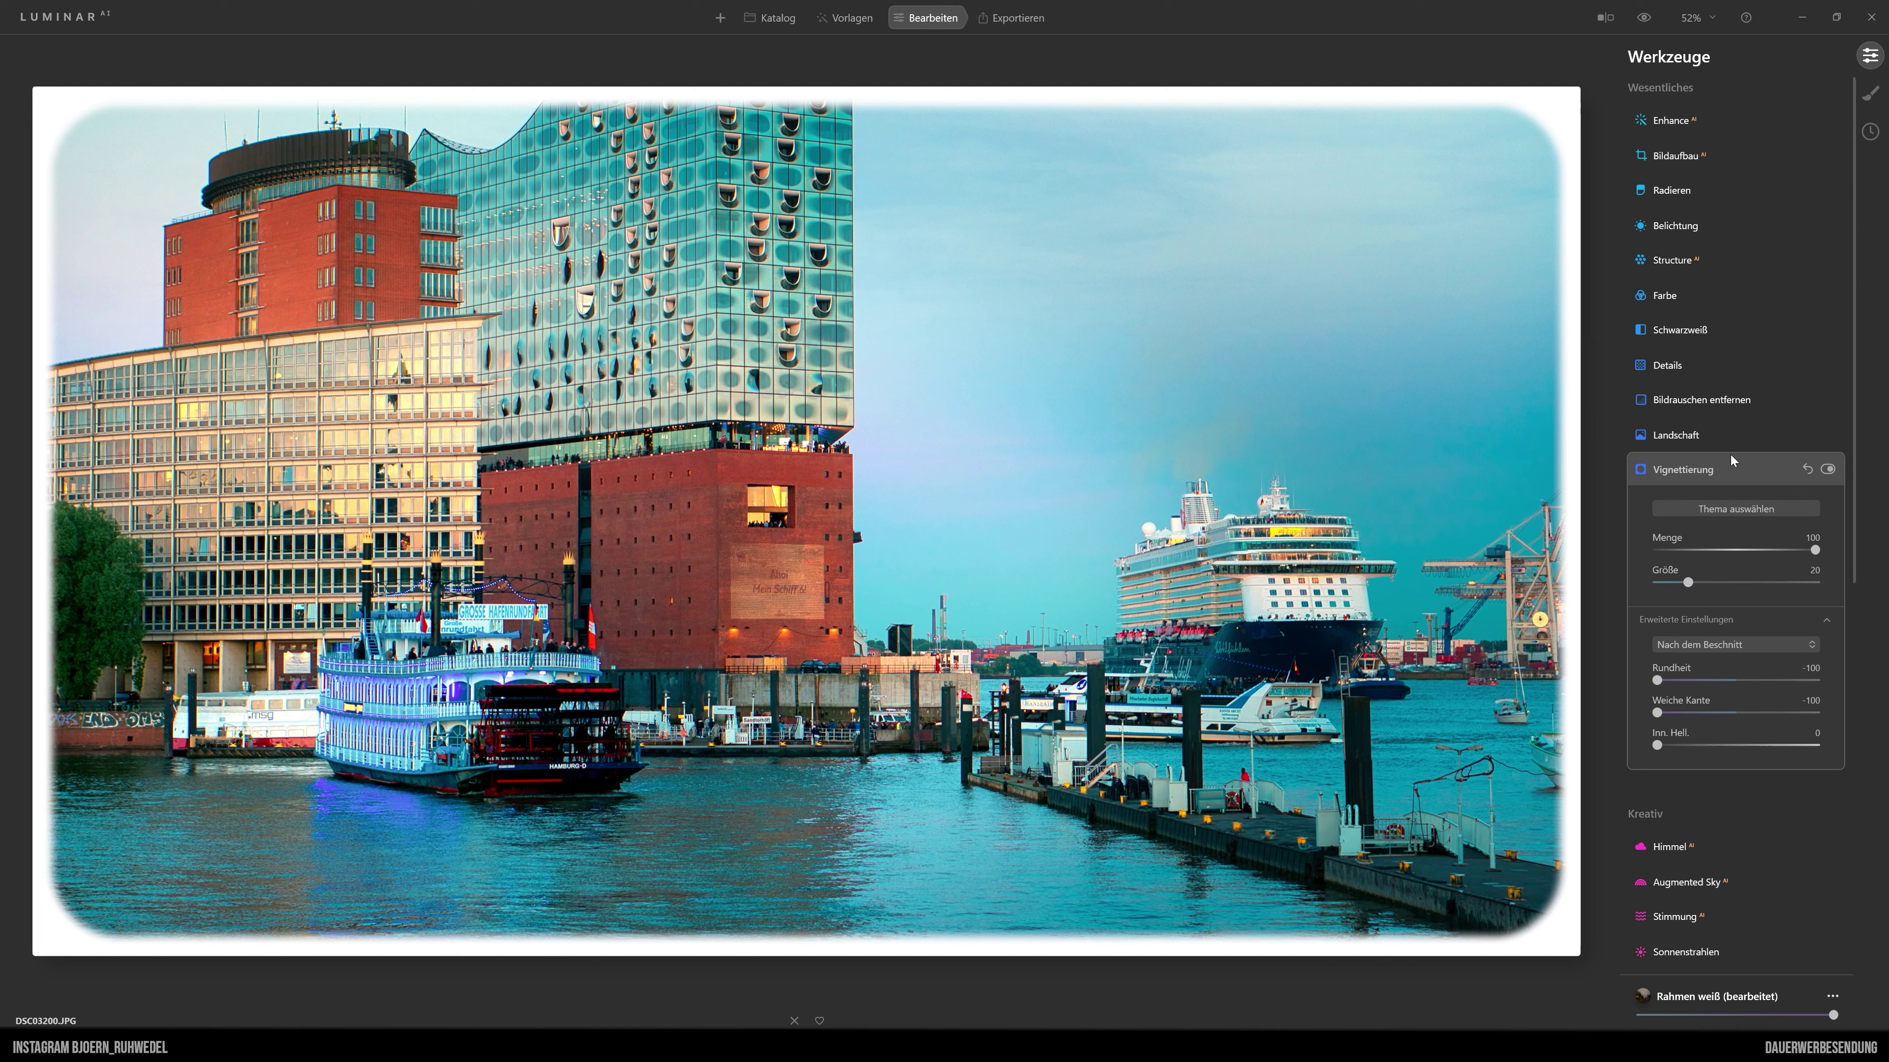
{"action": "left_click", "coordinate": [852, 18]}
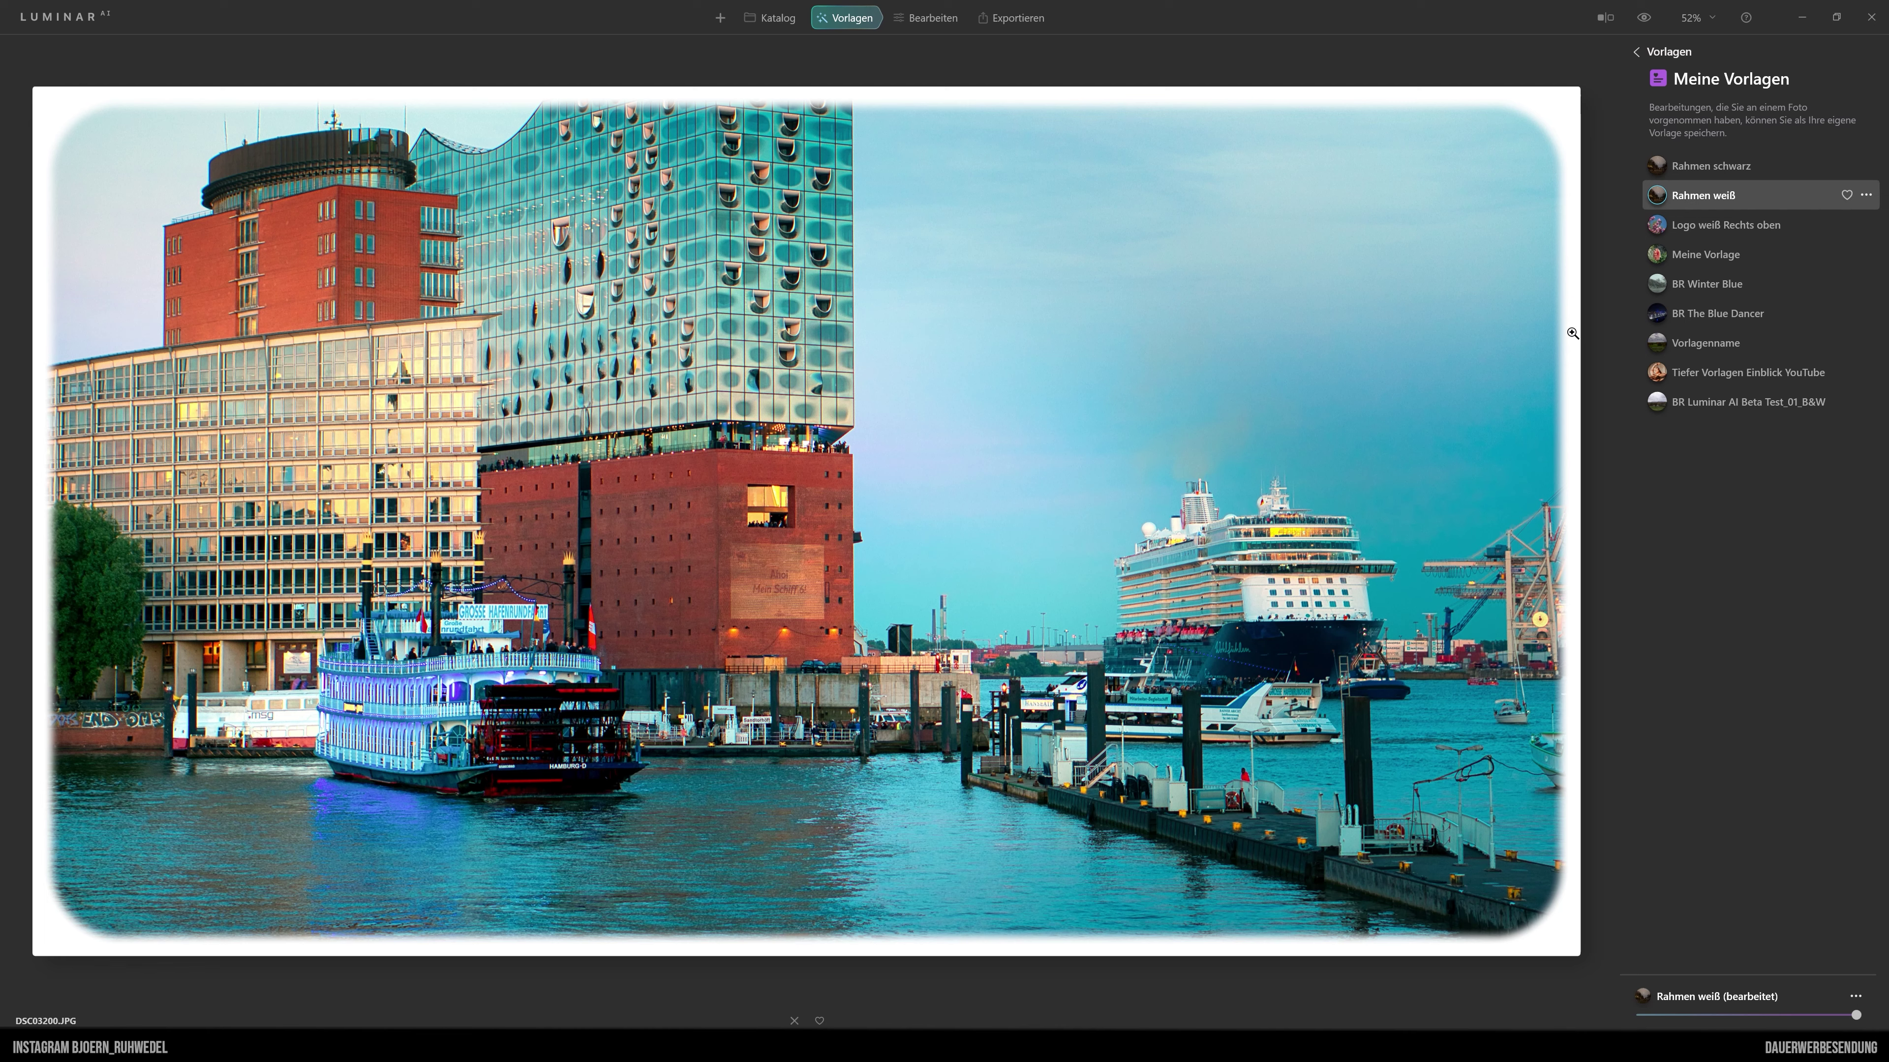
Show the Rahmen weiß template's storage folder in File Explorer.
{"action": "left_click", "coordinate": [1866, 195]}
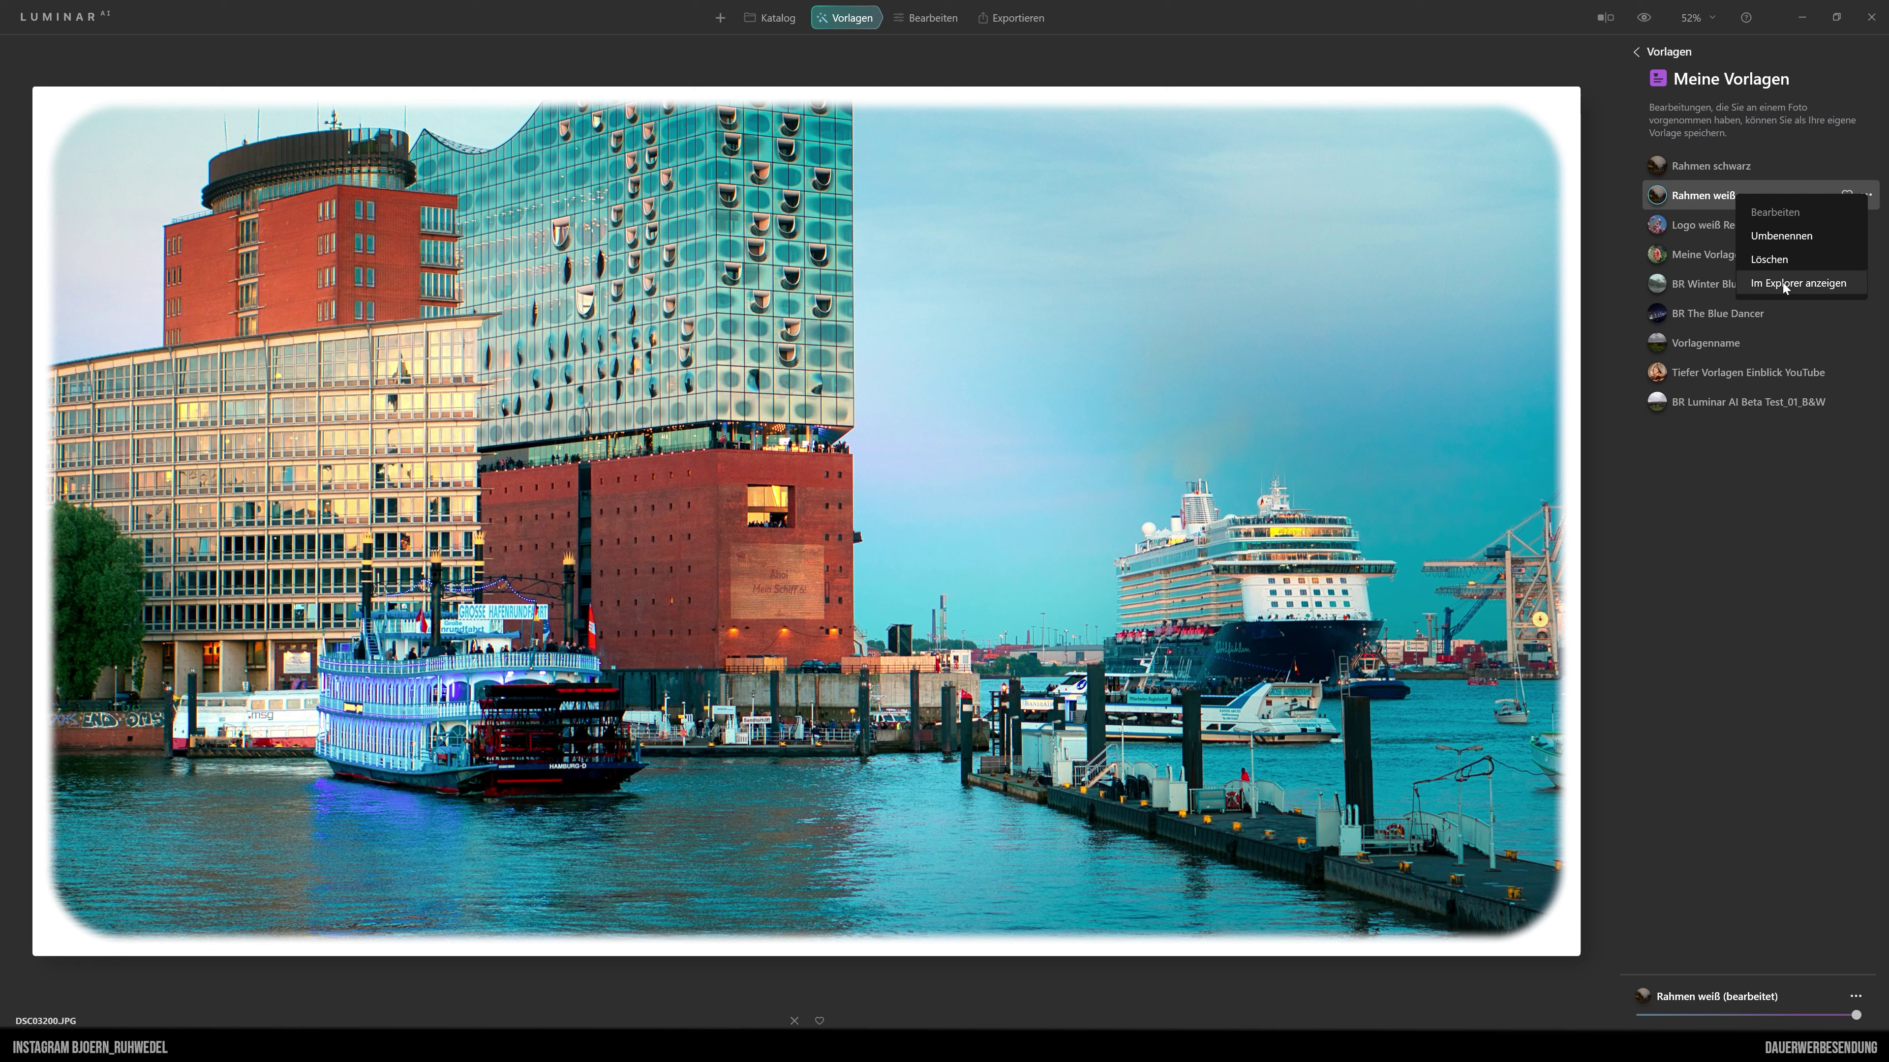
{"action": "left_click", "coordinate": [1812, 283]}
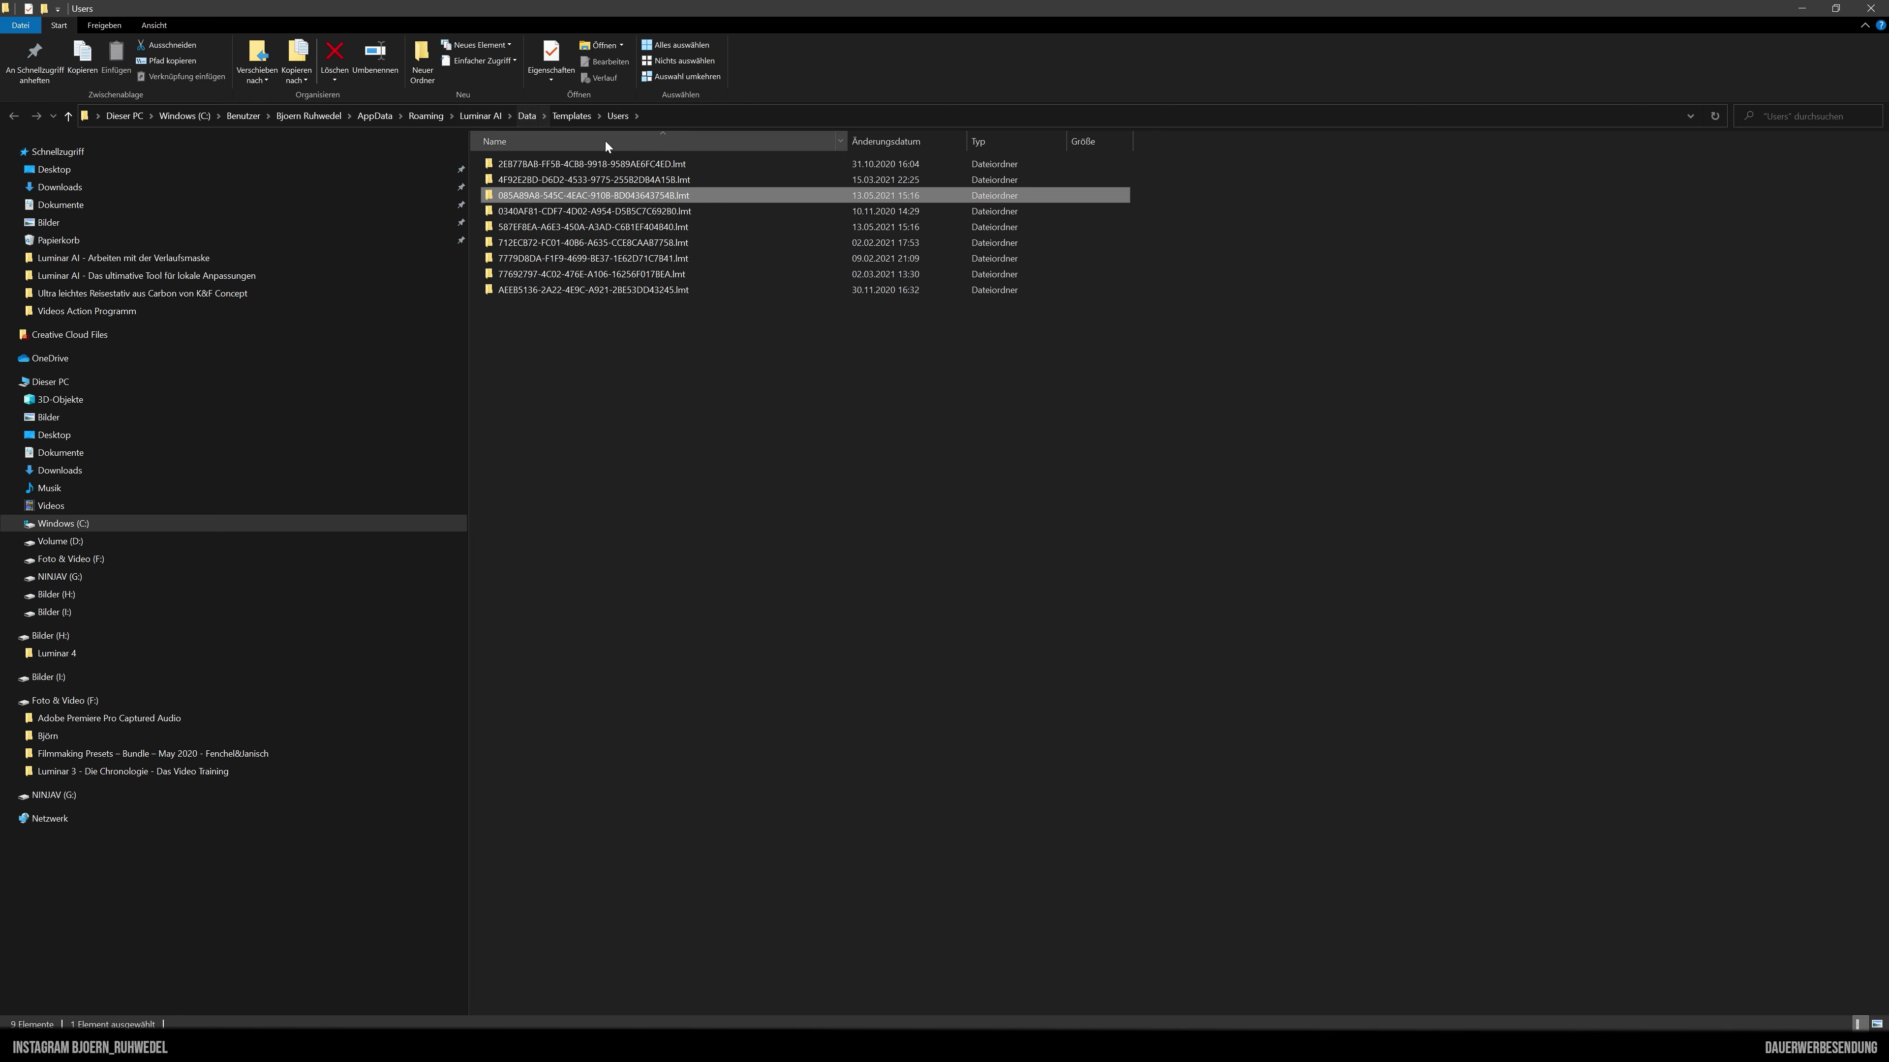
Browse the Templates\Users folder holding the nine saved .lmt template folders.
{"action": "left_click", "coordinate": [617, 117]}
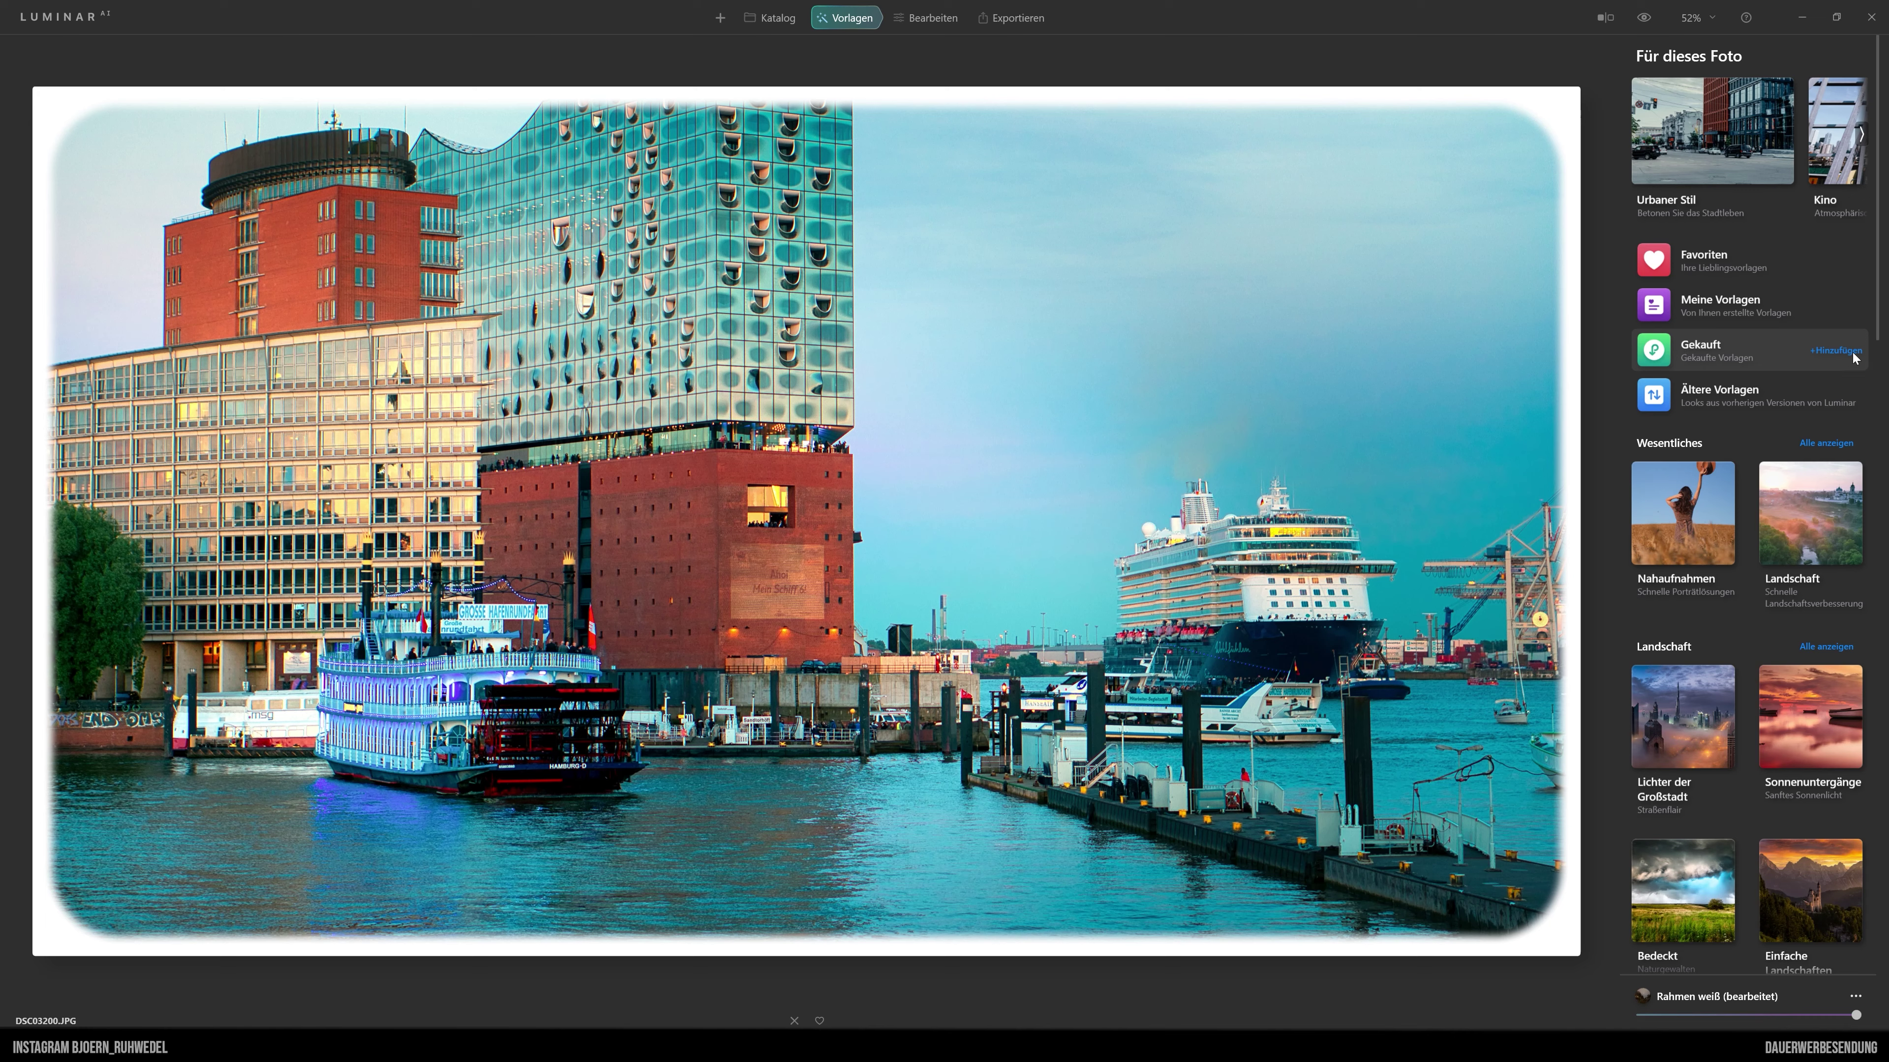
Start a template import via +Hinzufügen, cancel it, and reopen Meine Vorlagen.
{"action": "left_click", "coordinate": [1836, 350]}
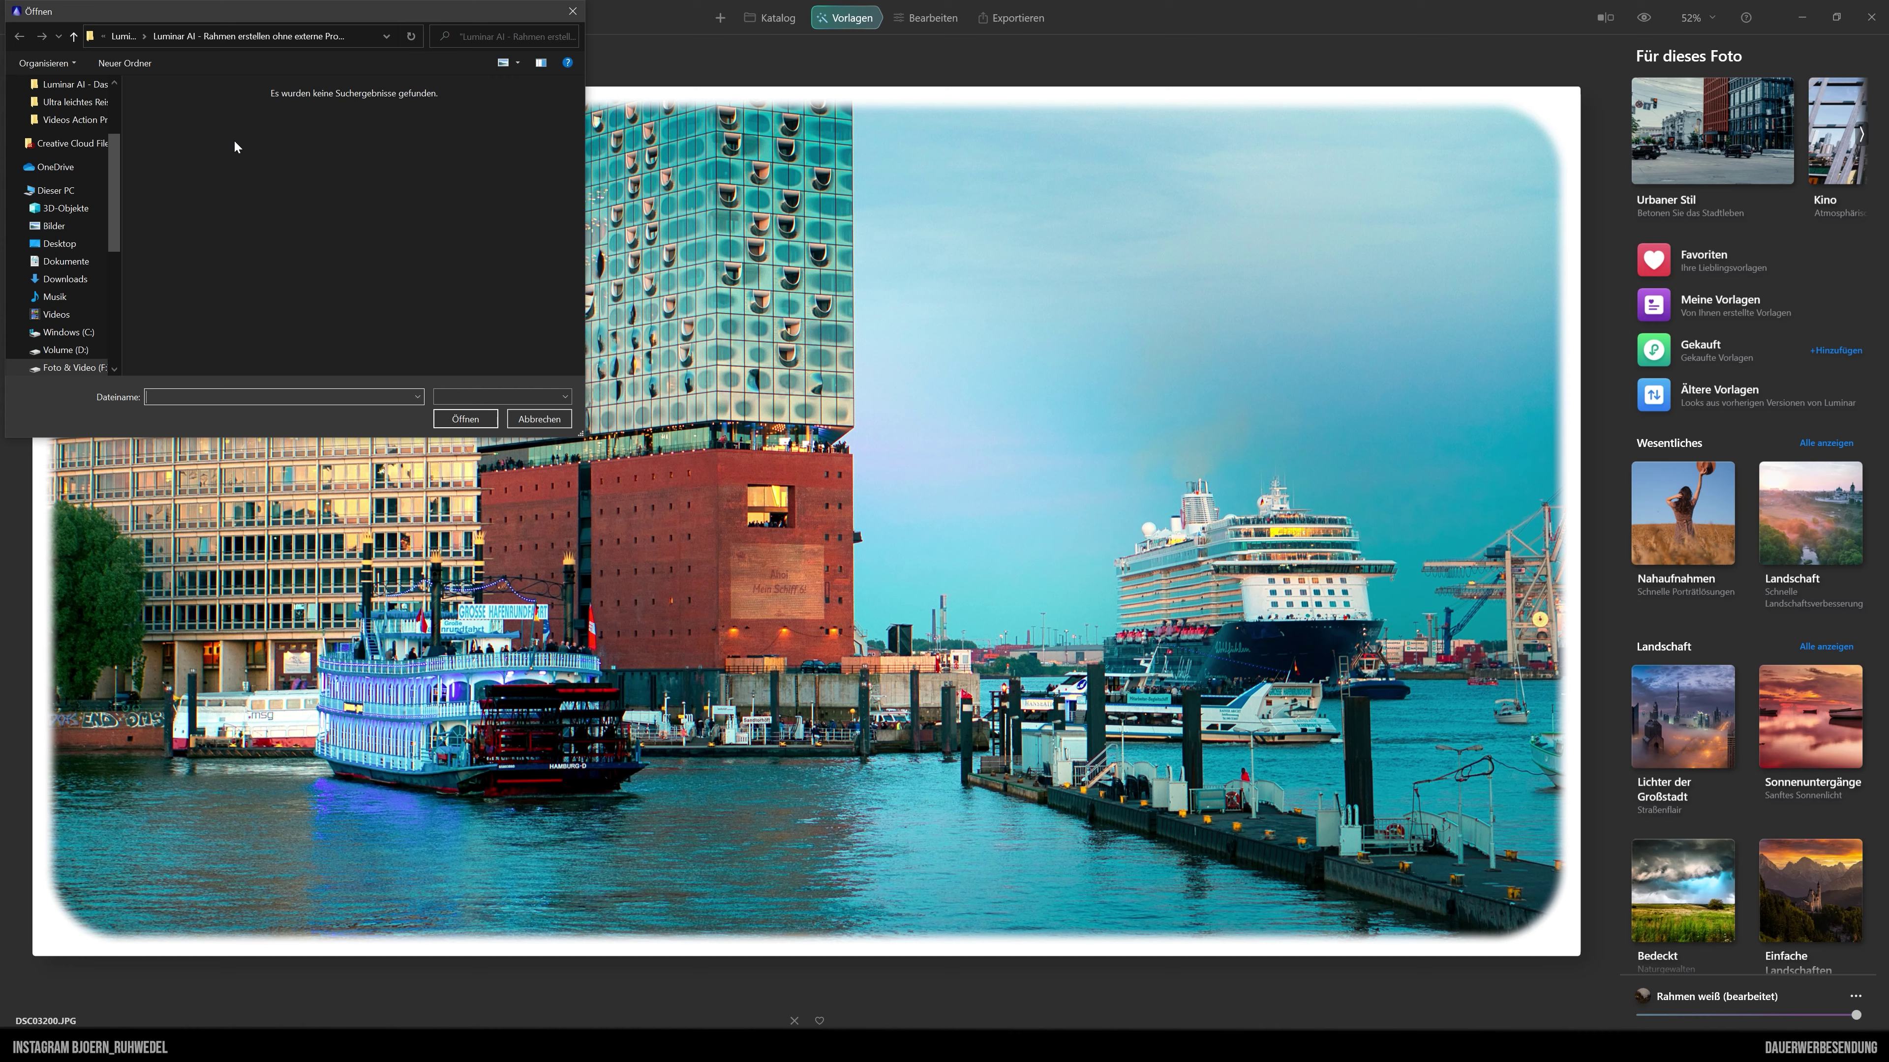
{"action": "key", "text": "Escape"}
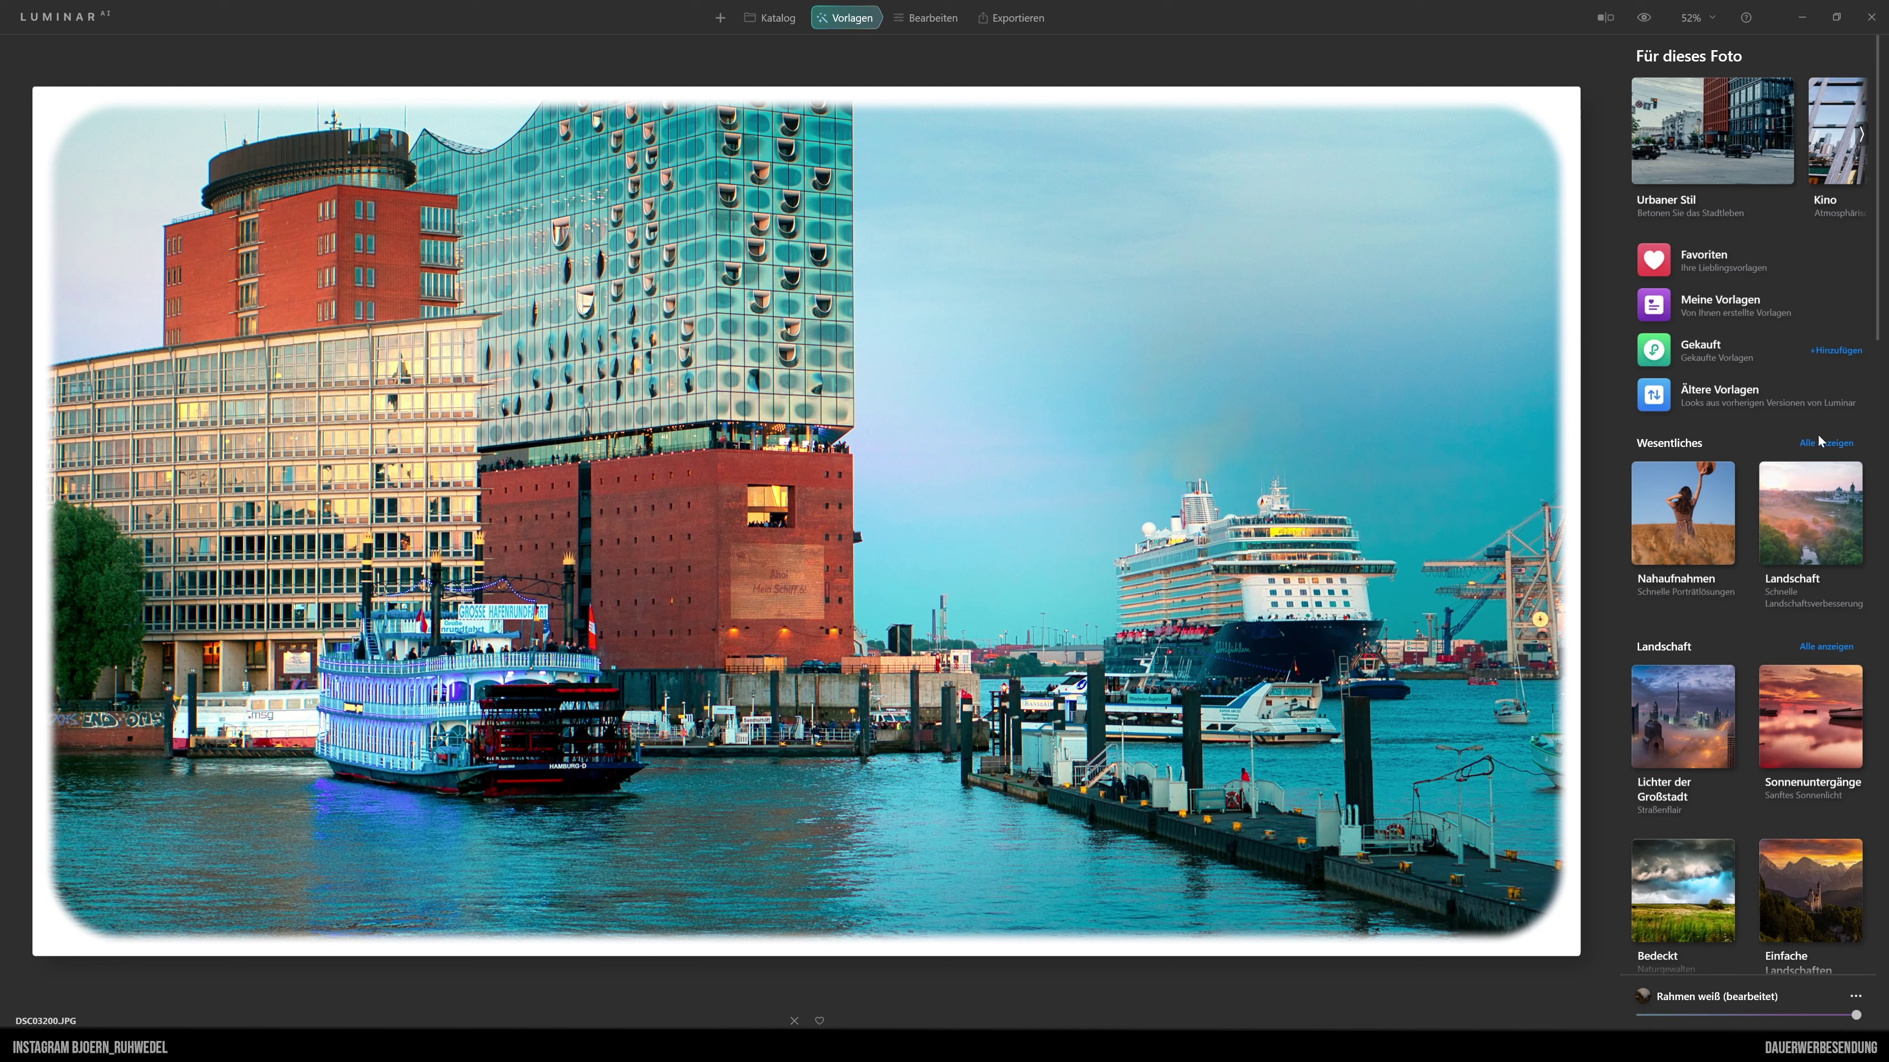
{"action": "left_click", "coordinate": [1744, 305]}
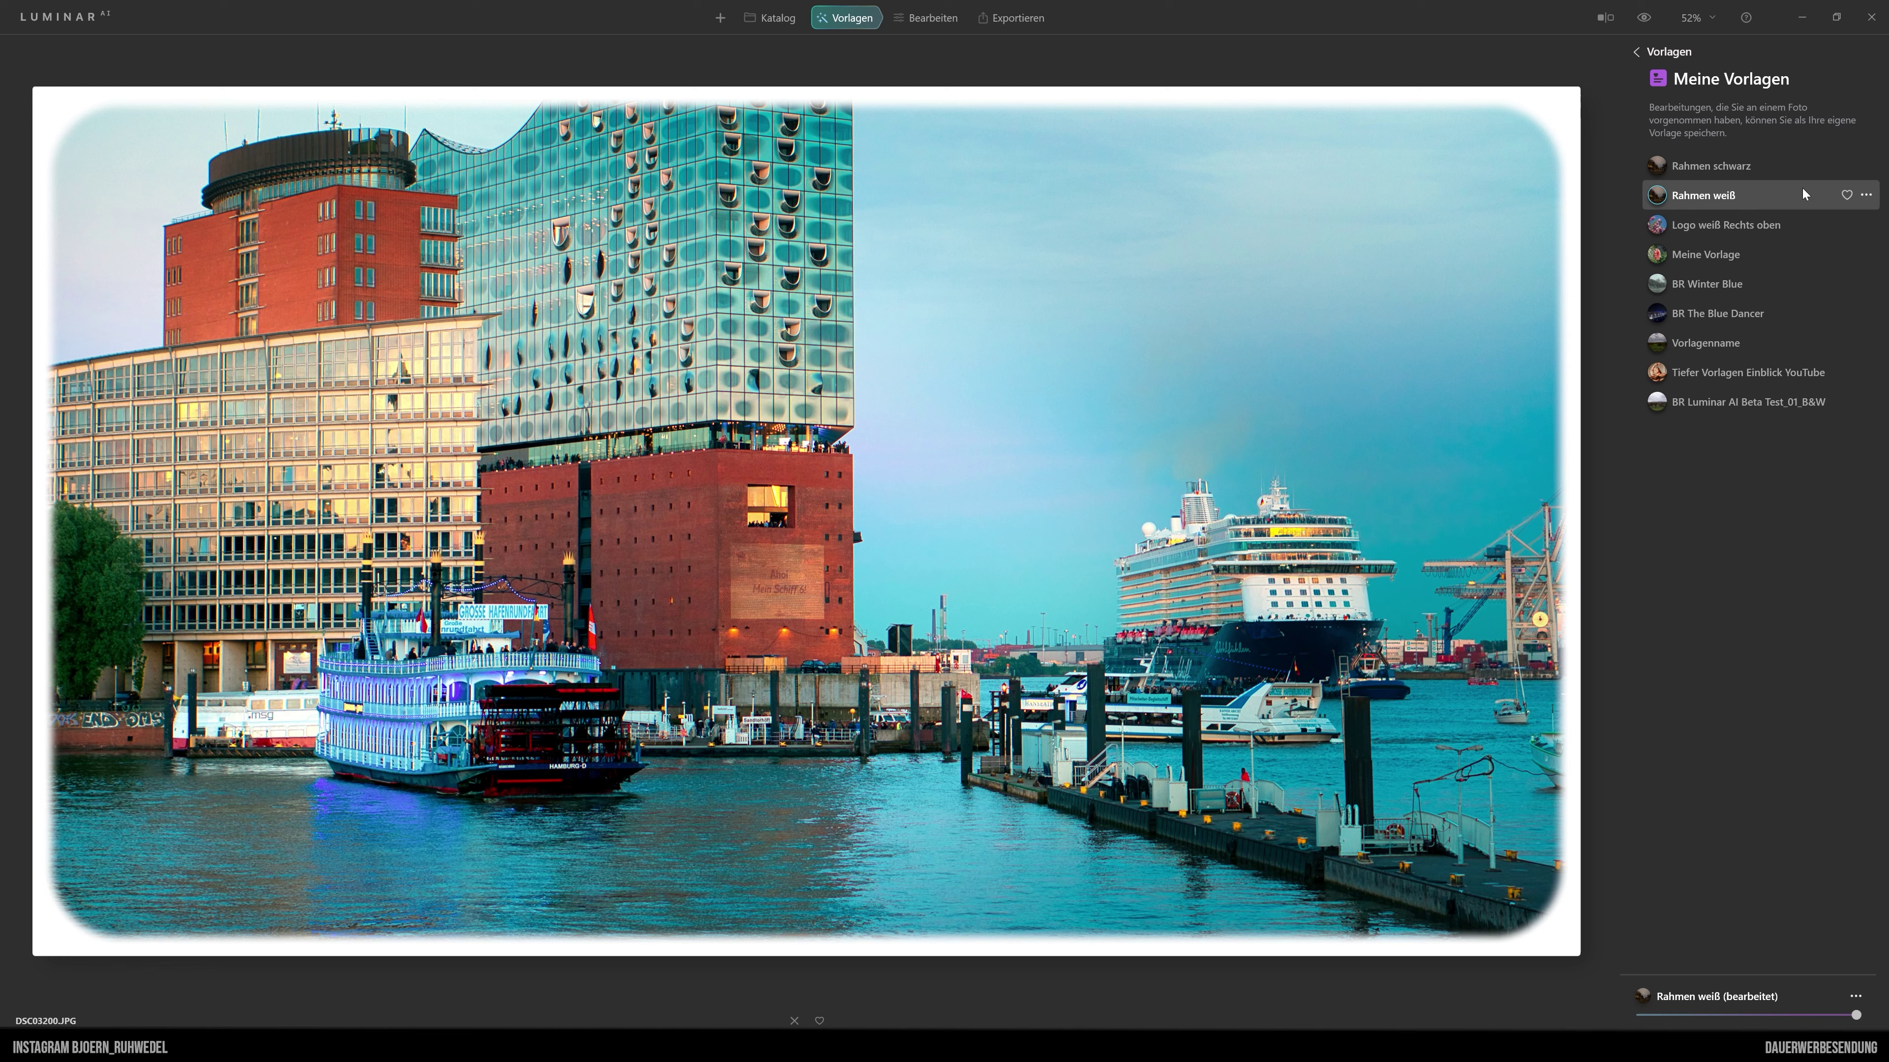
{"action": "mouse_move", "coordinate": [1741, 195]}
{"action": "left_click", "coordinate": [1638, 52]}
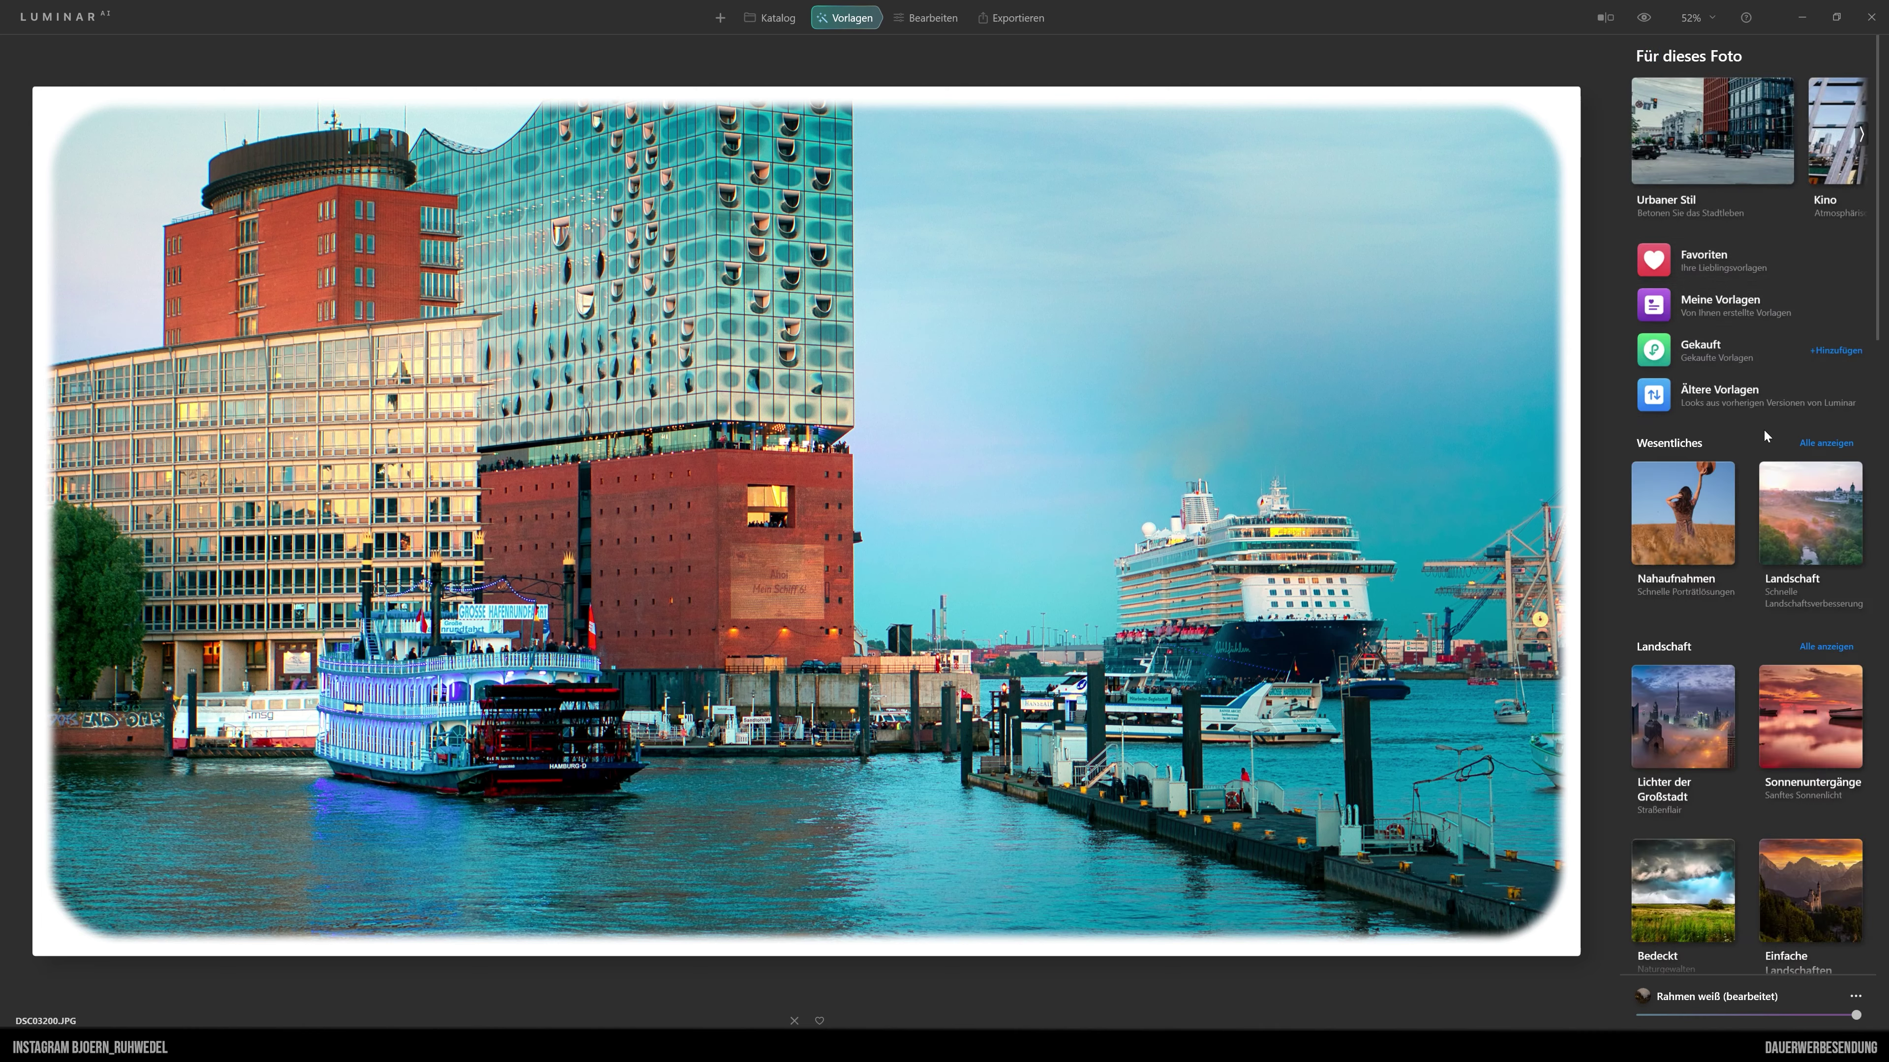
{"action": "left_click", "coordinate": [1805, 301]}
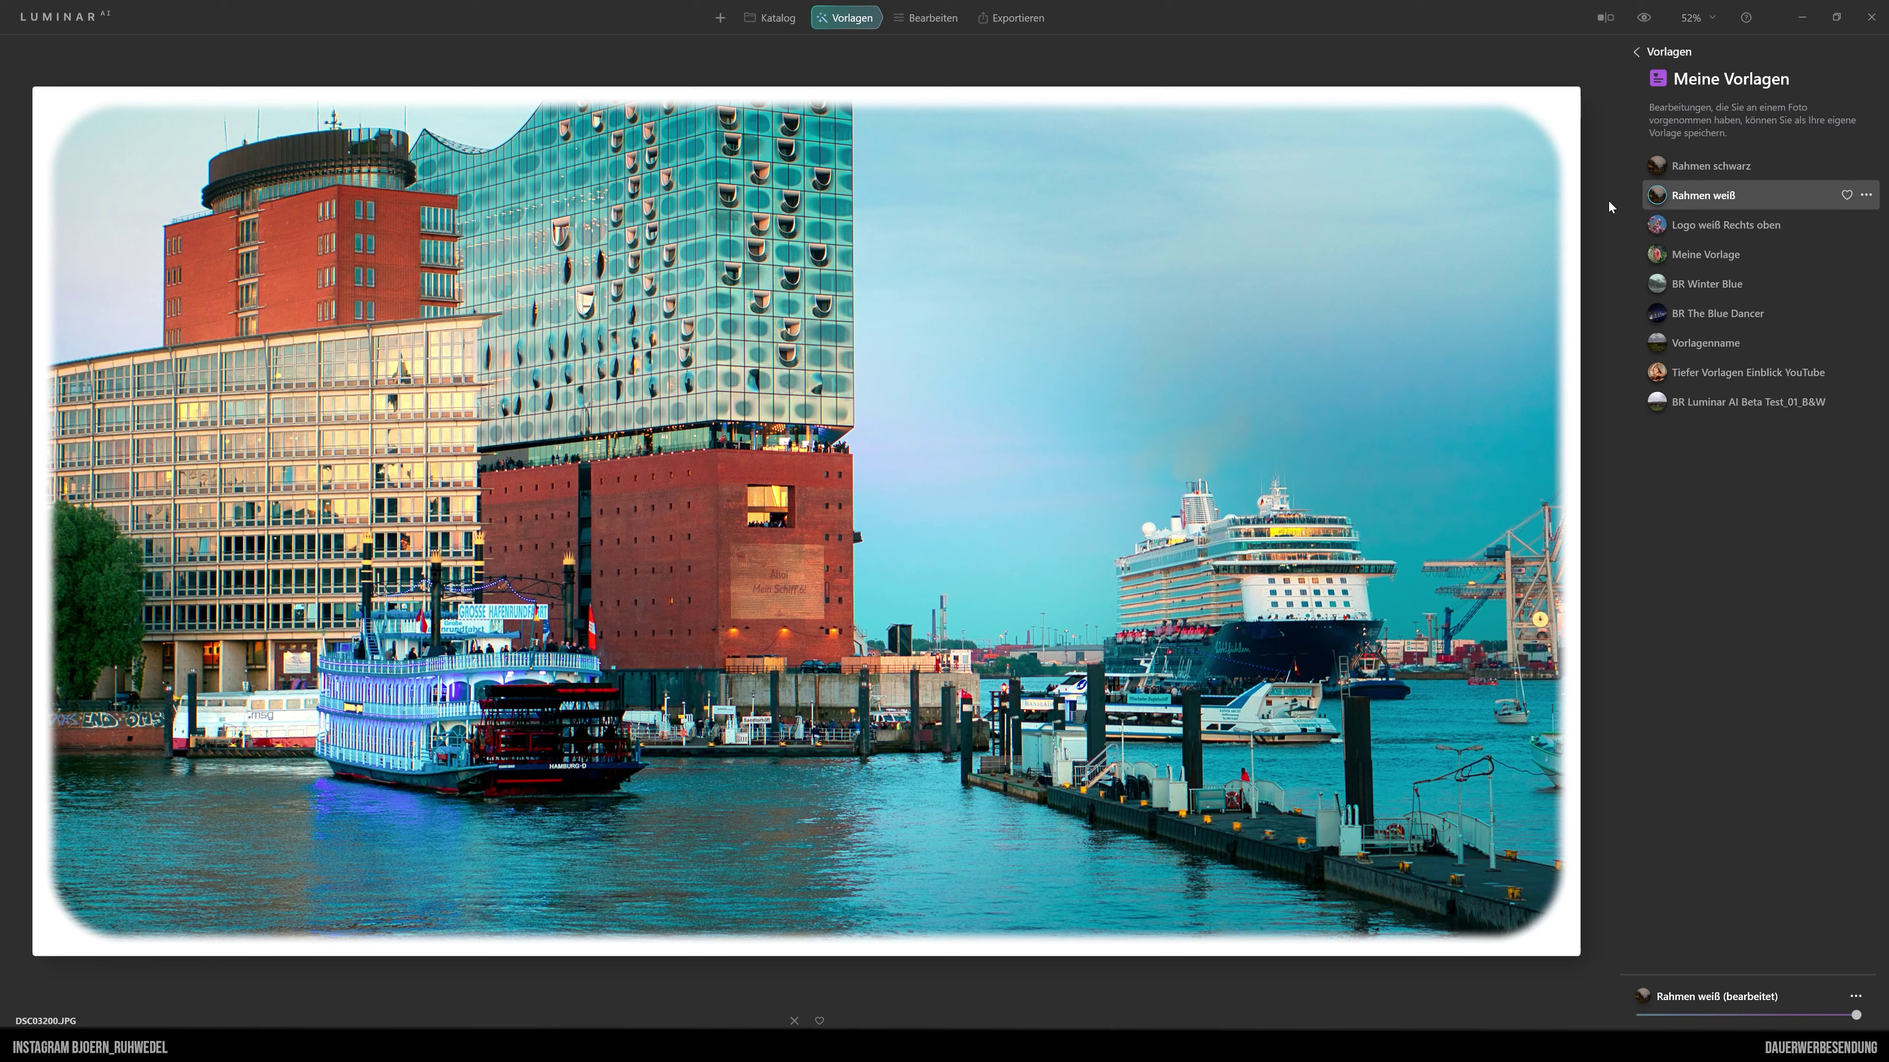
Load the wolf portrait DSC00777 from the catalog with the Meine Vorlagen list showing.
{"action": "left_click", "coordinate": [773, 20]}
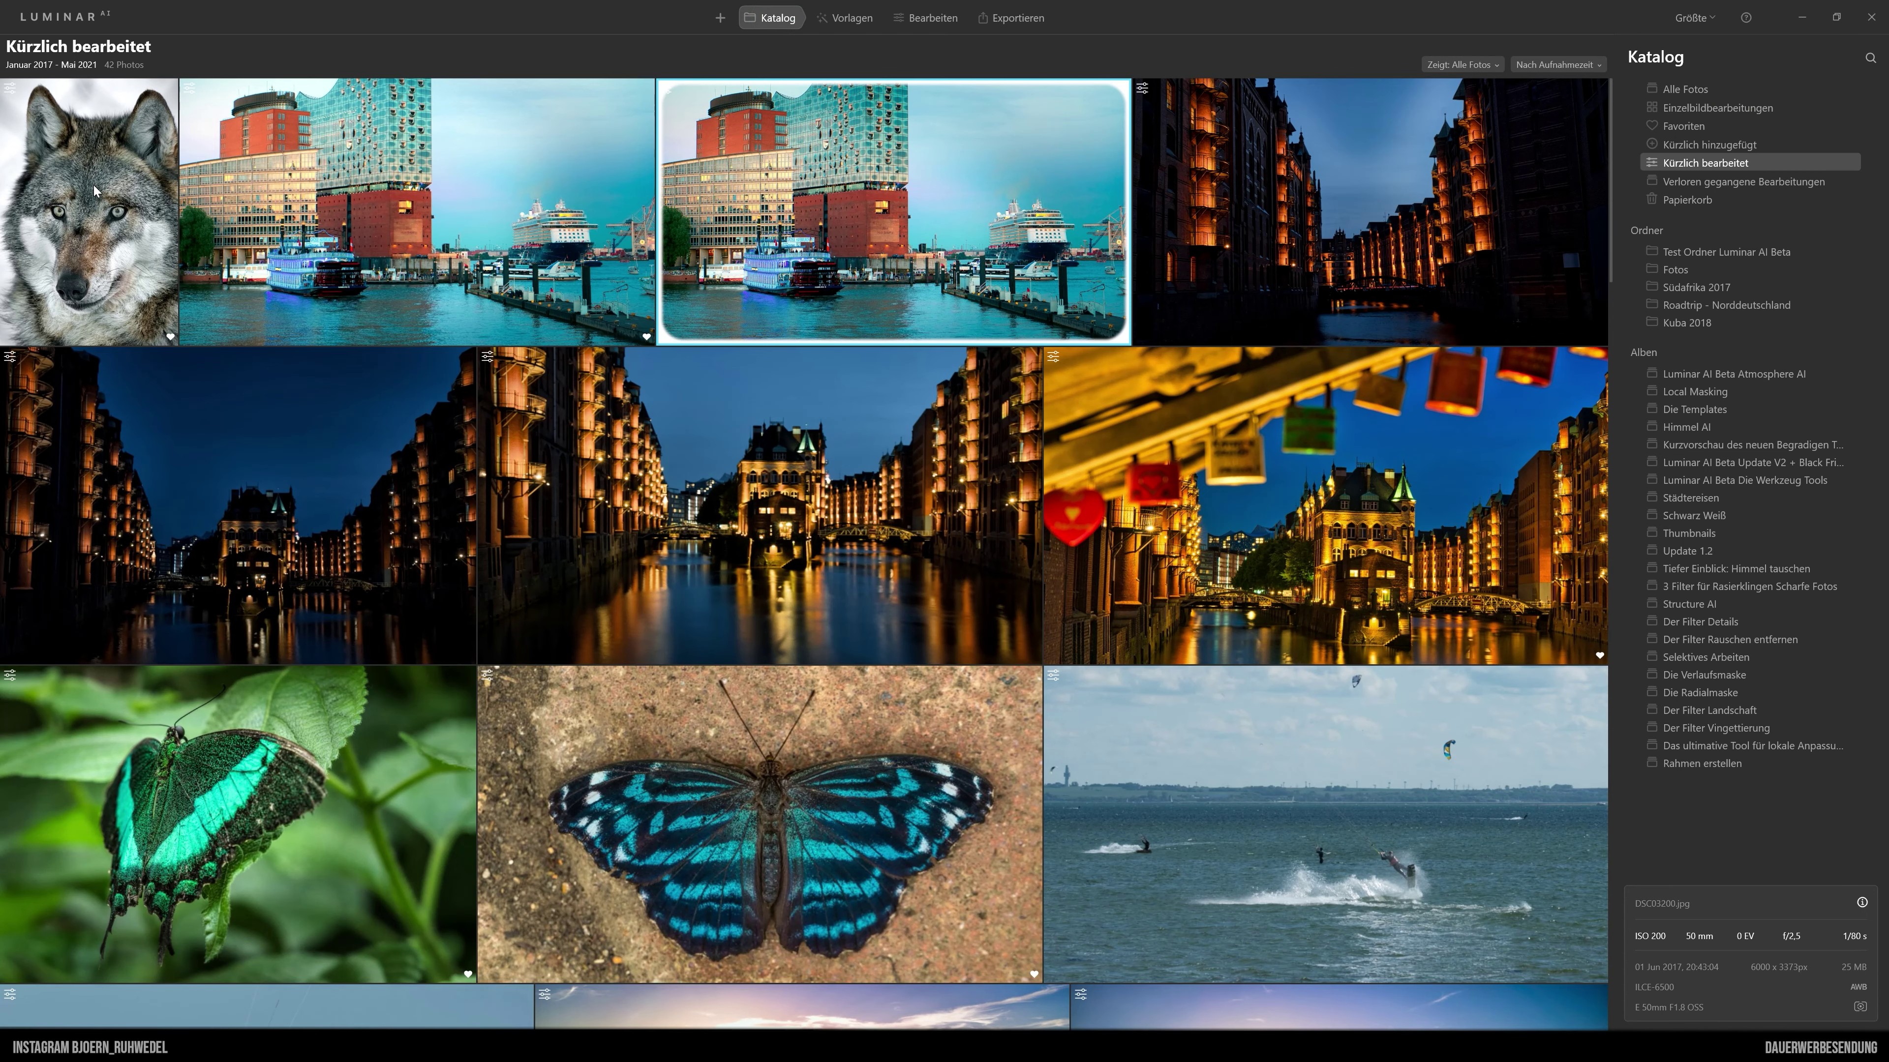
{"action": "double_click", "coordinate": [95, 191]}
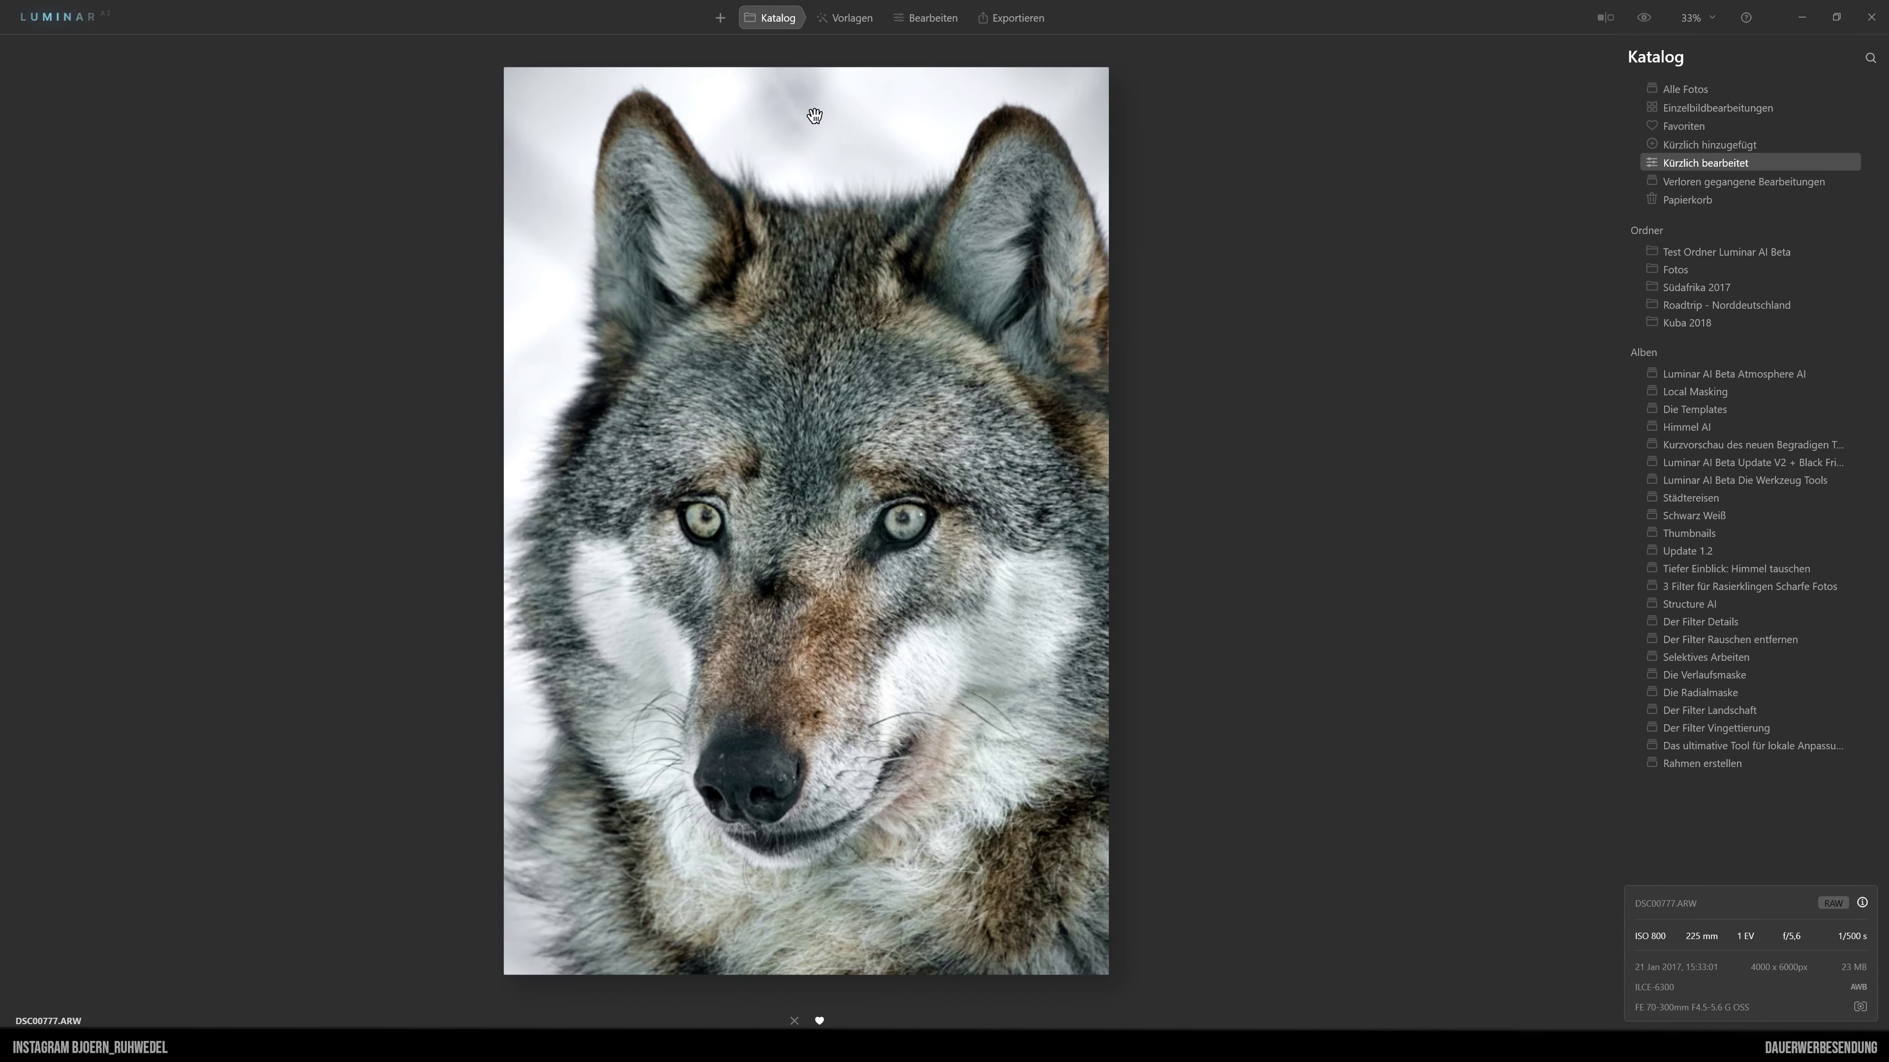
{"action": "left_click", "coordinate": [853, 21]}
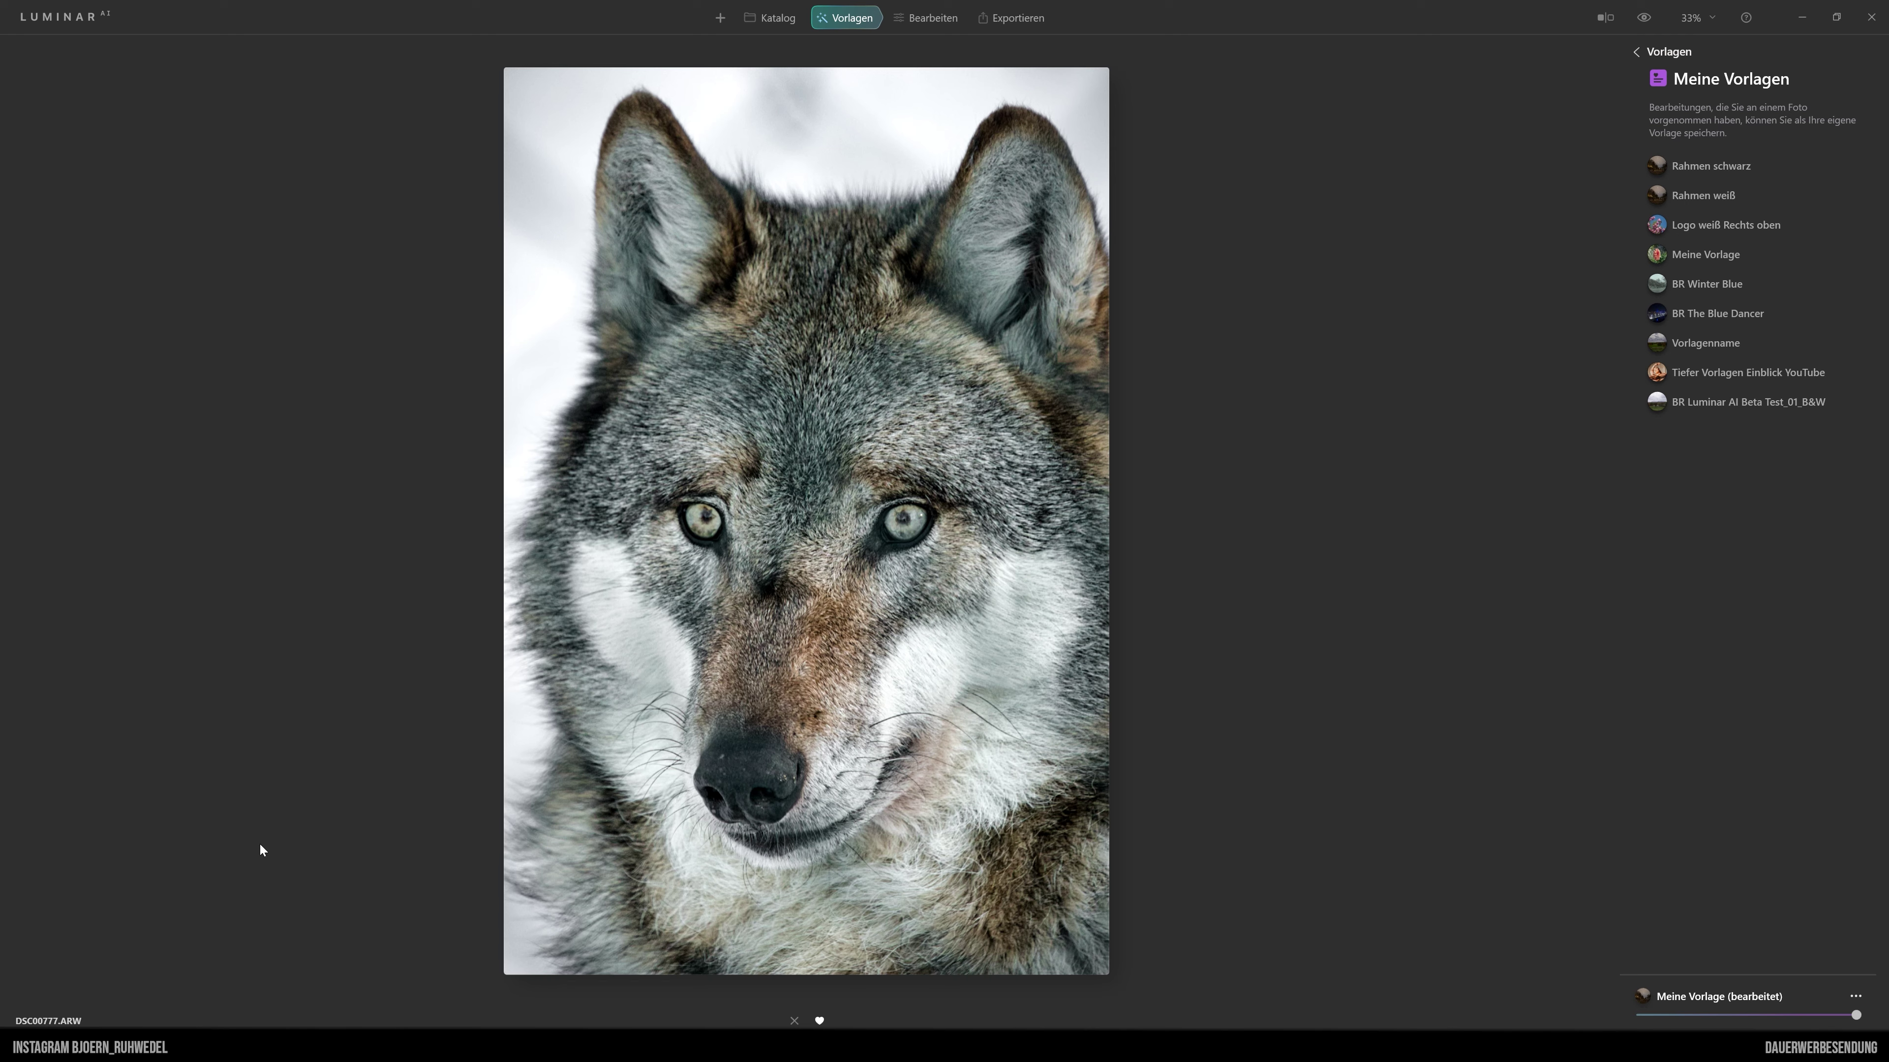
{"action": "left_click", "coordinate": [936, 20]}
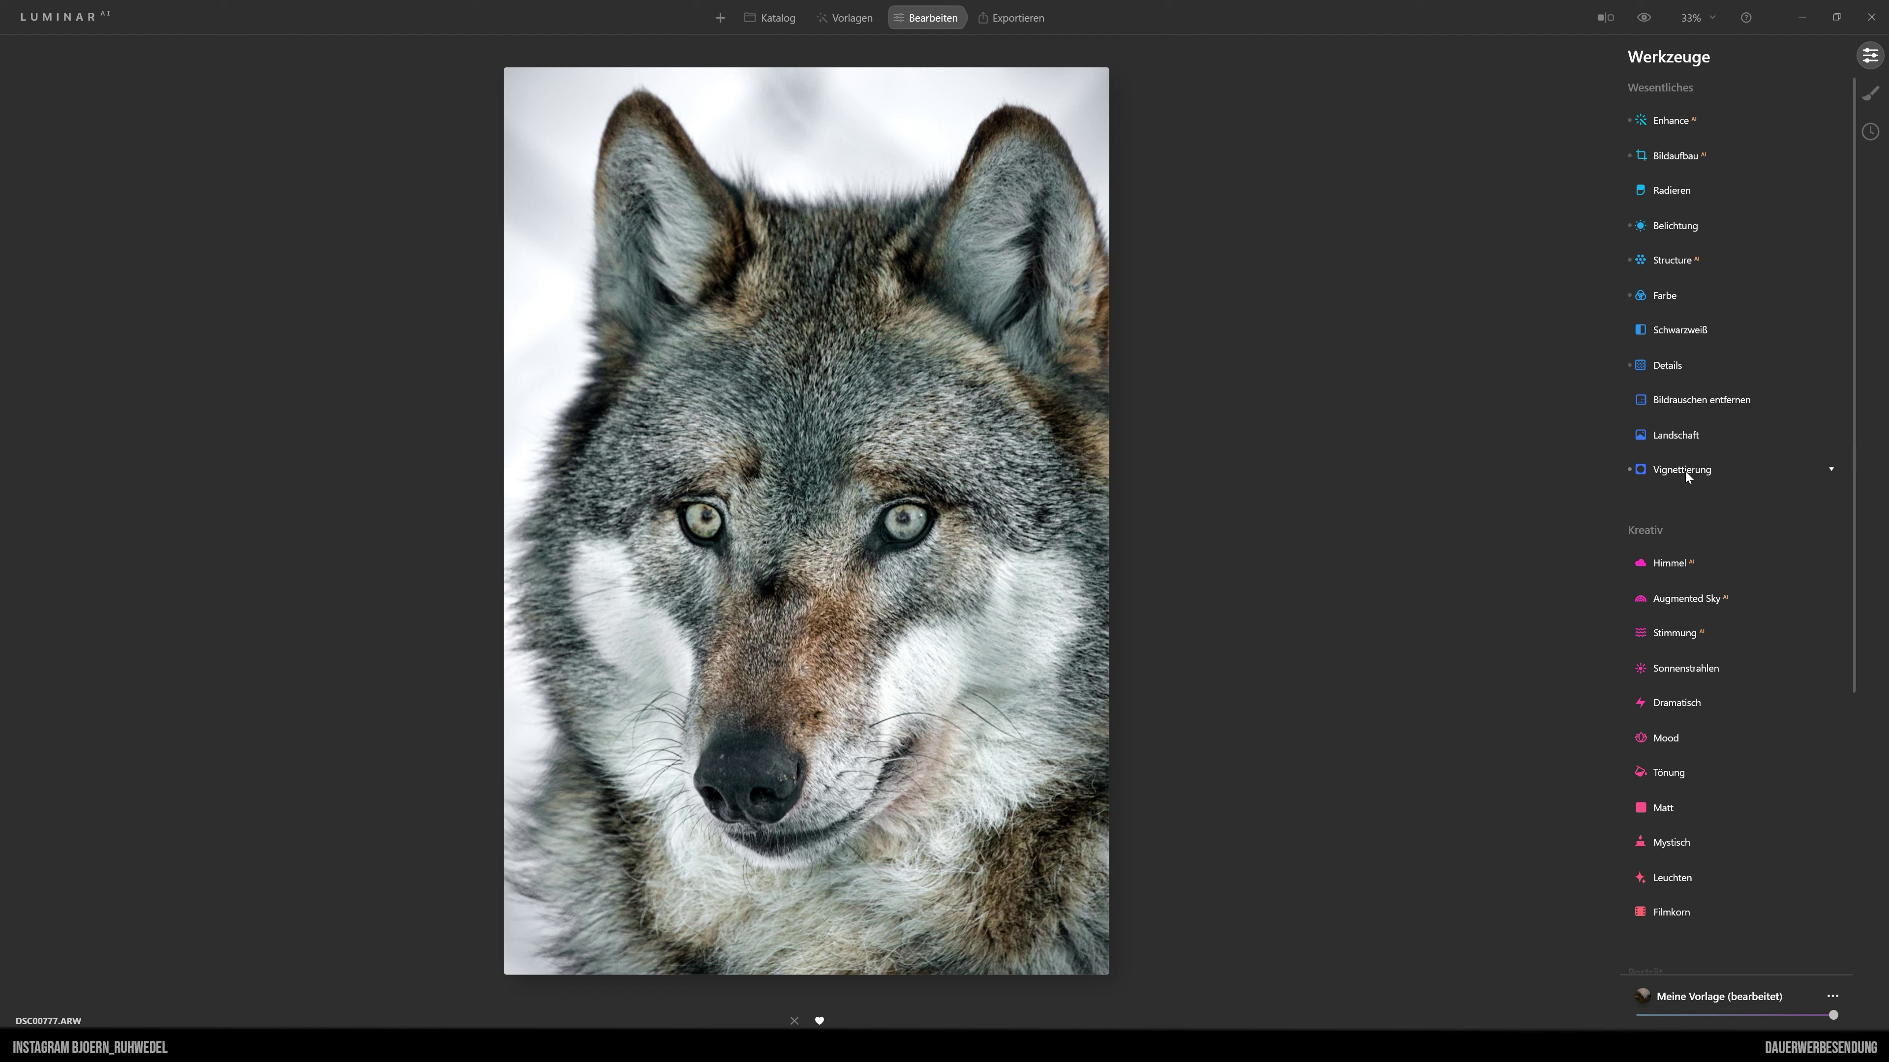
{"action": "left_click", "coordinate": [844, 20]}
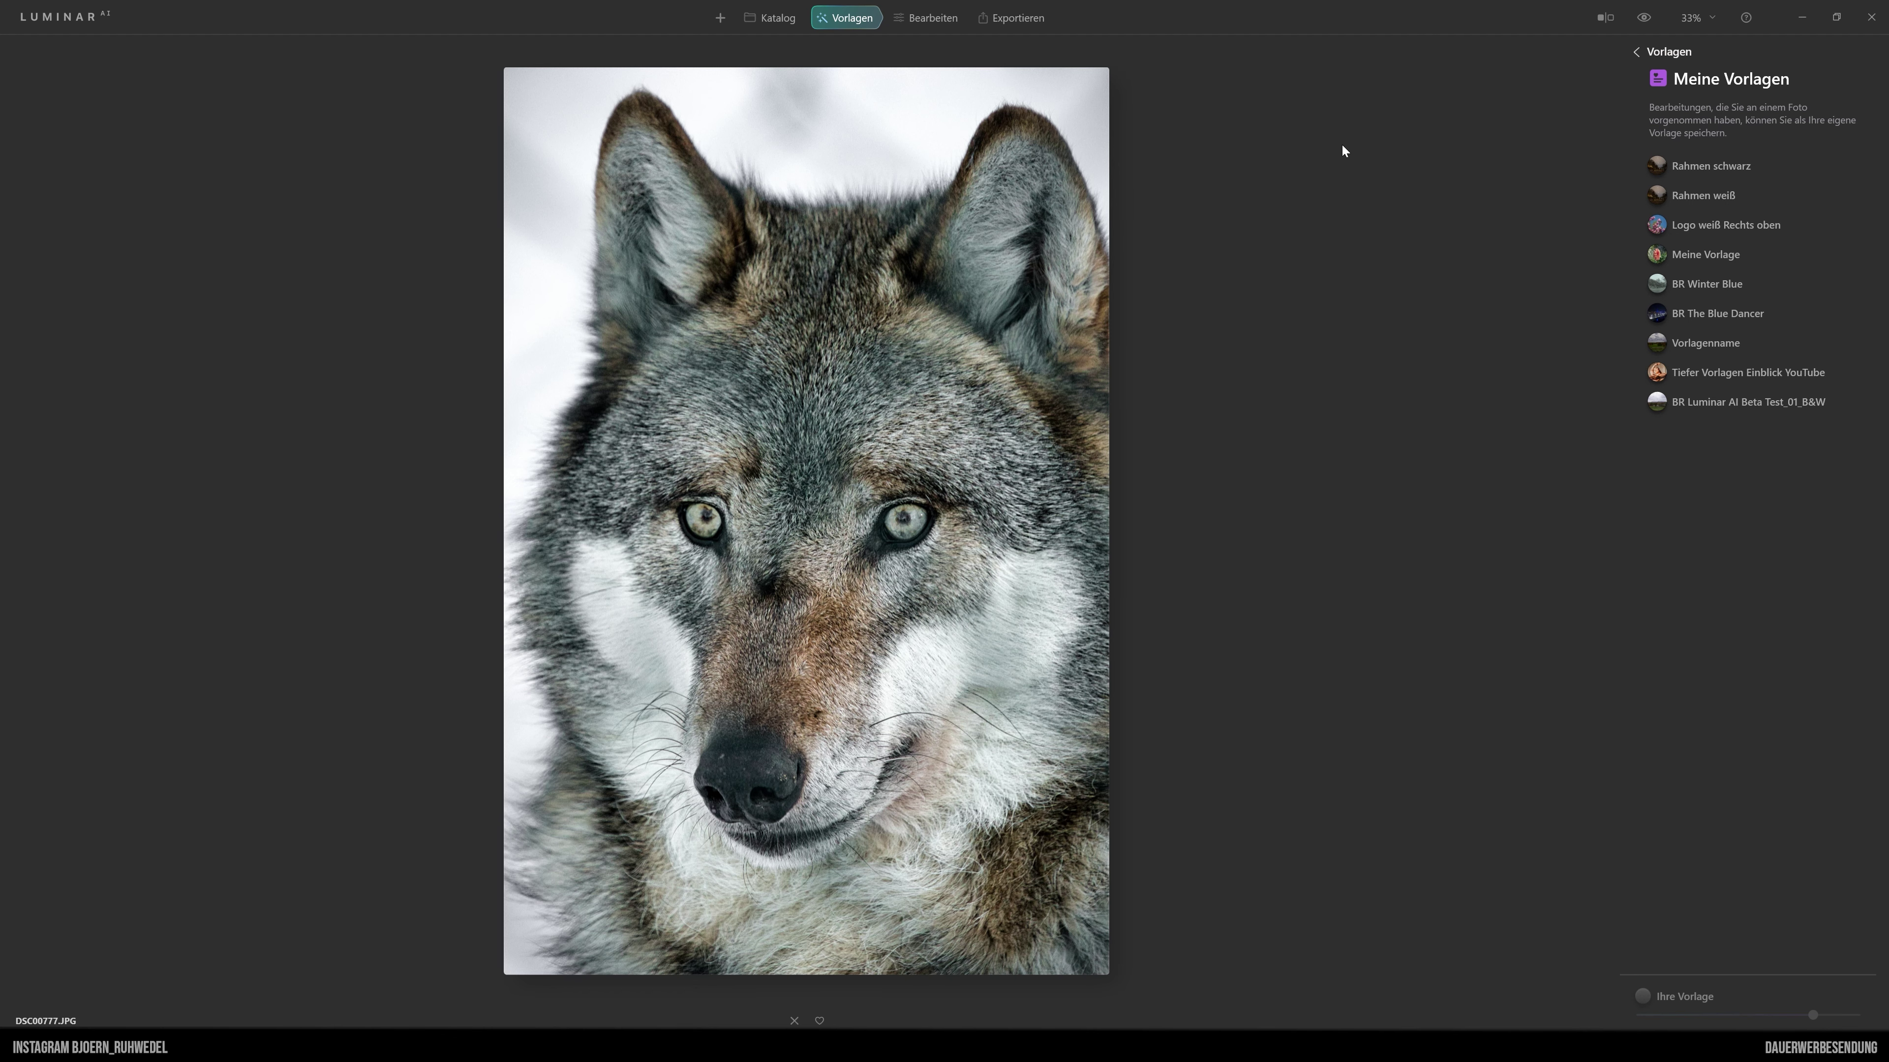
Apply Rahmen schwarz to the wolf portrait and set vignette Größe to 17.
{"action": "left_click", "coordinate": [1713, 166]}
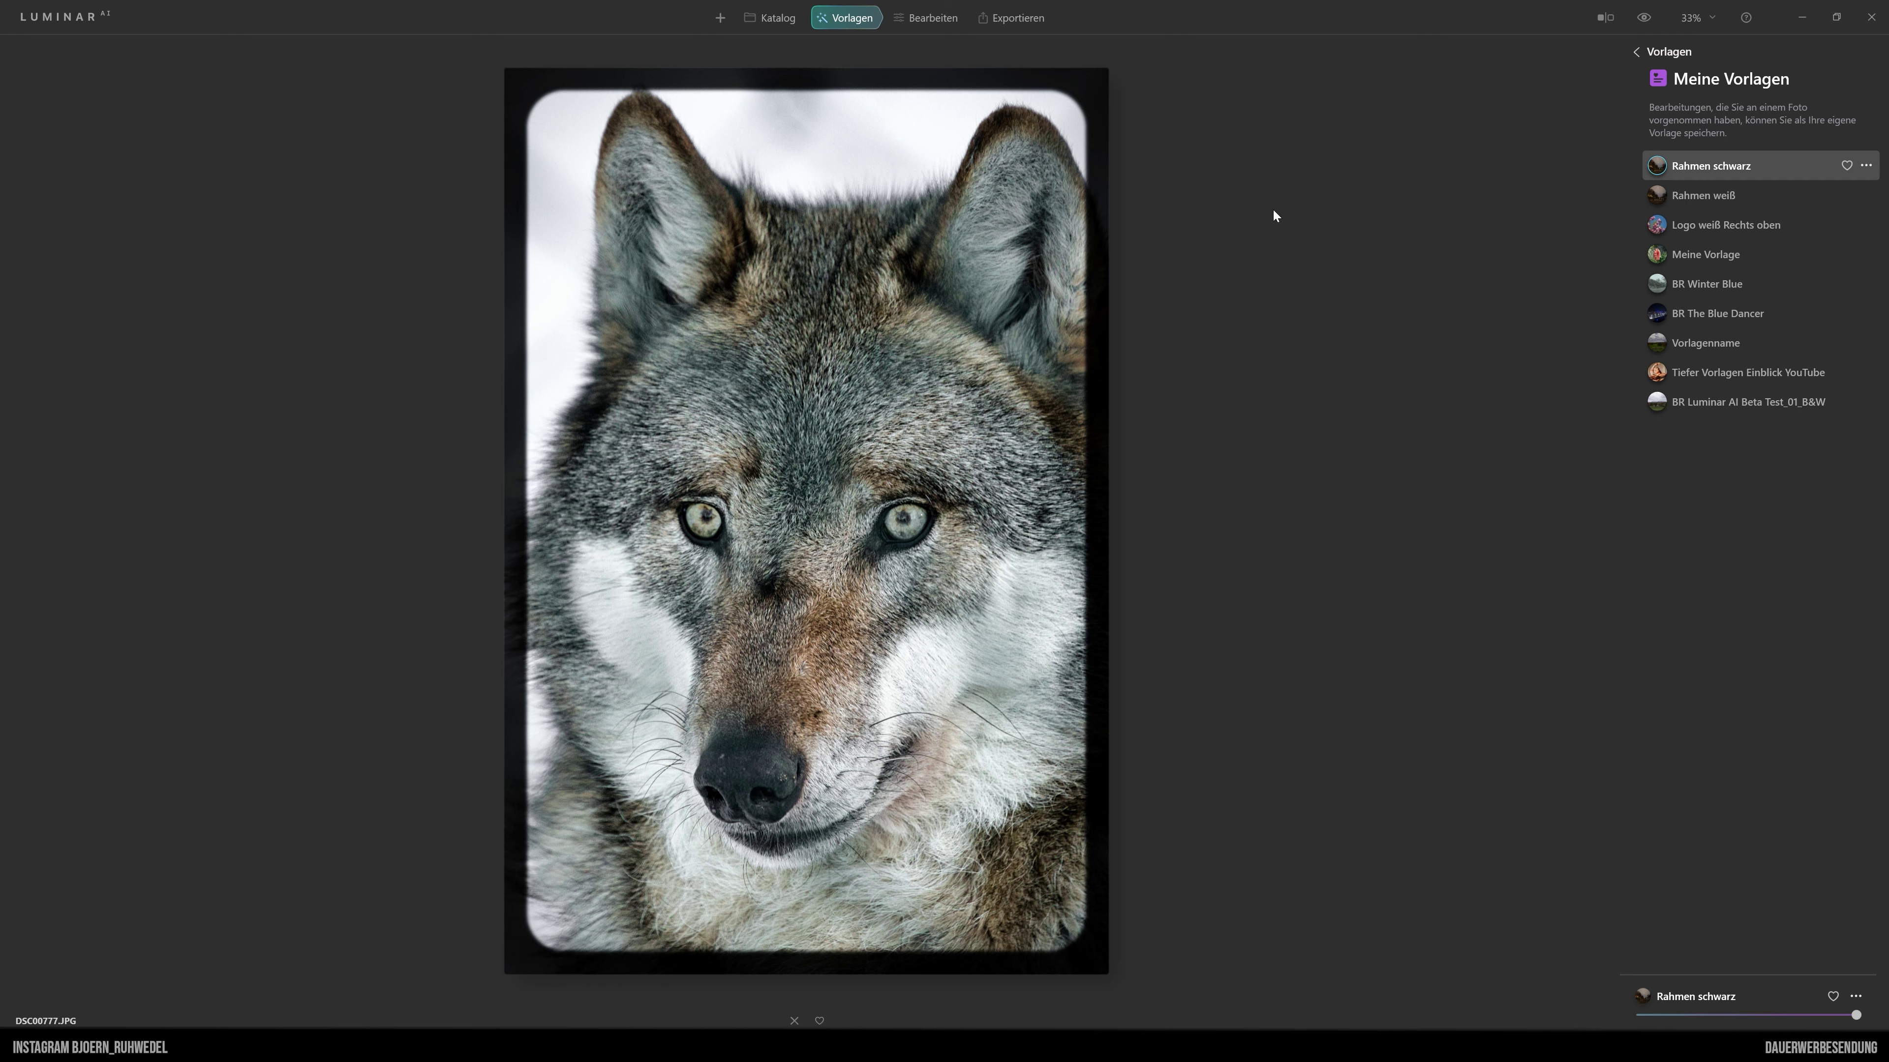
{"action": "left_click", "coordinate": [944, 19]}
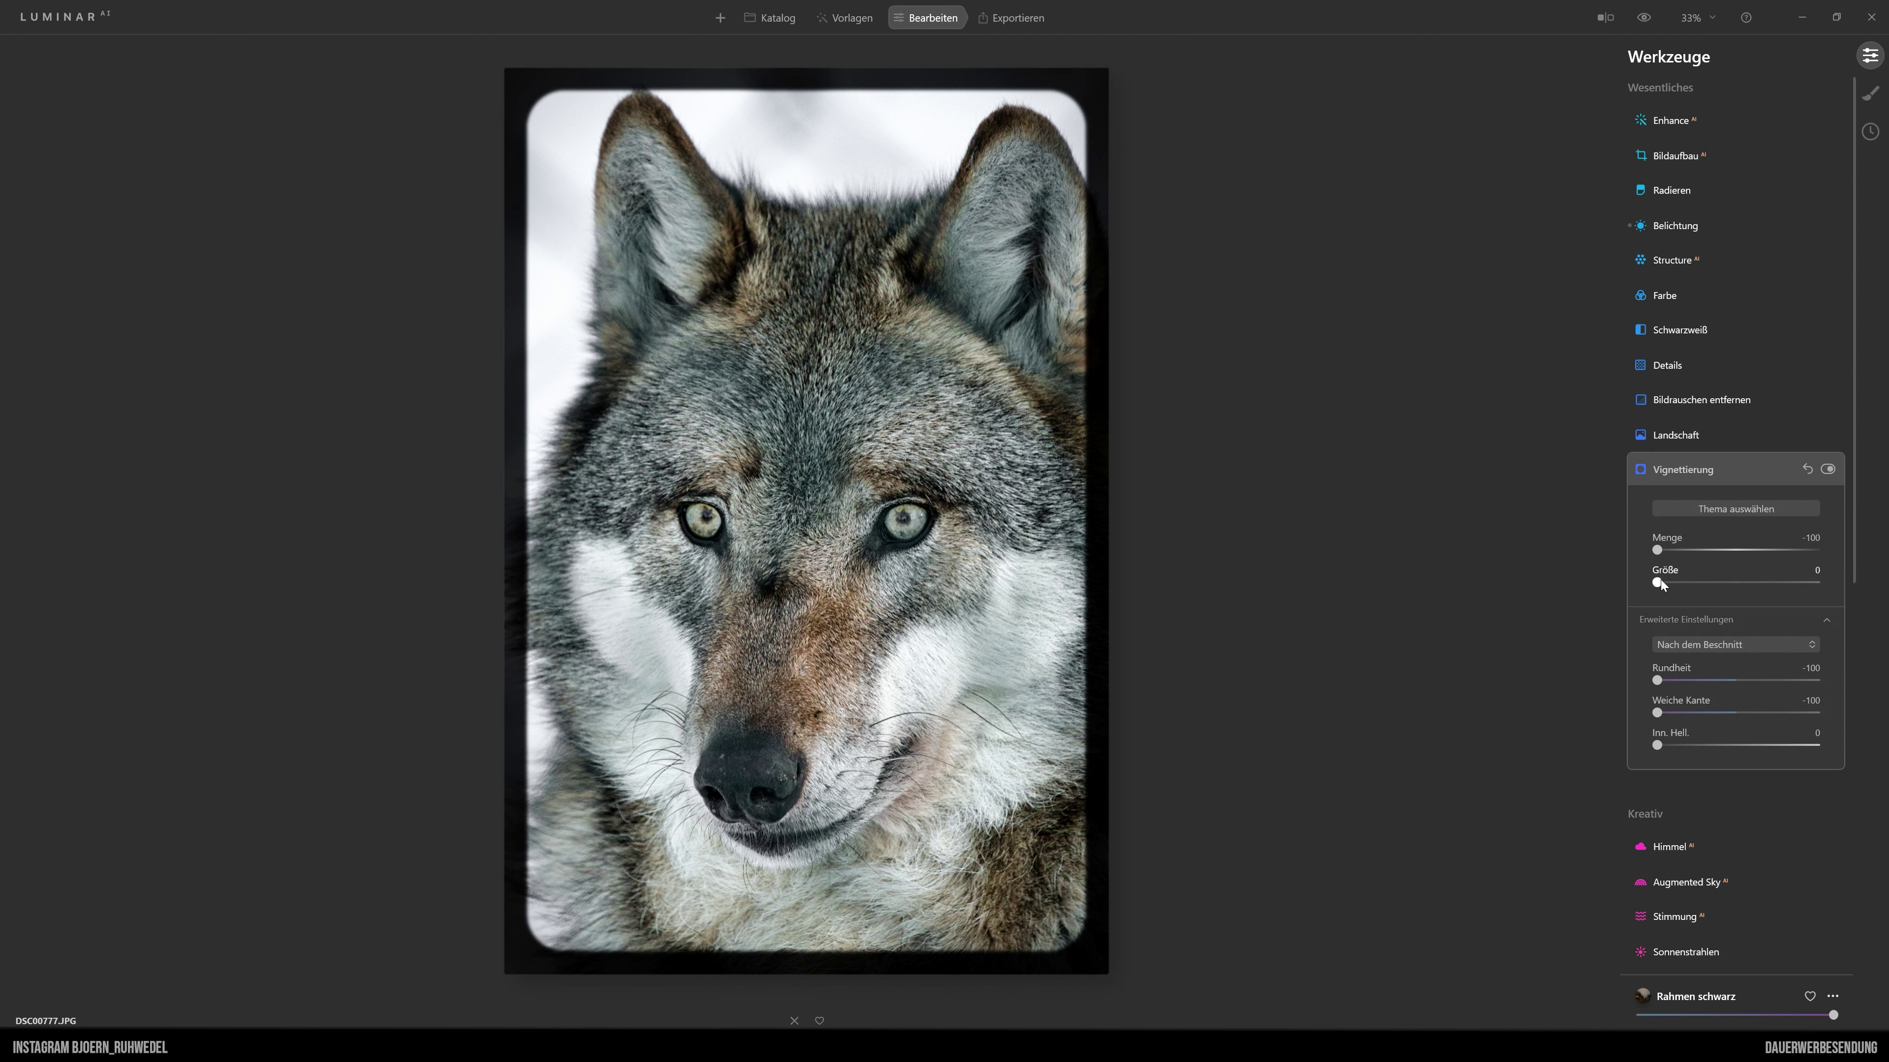
{"action": "left_click_drag", "start_coordinate": [1659, 582], "coordinate": [1686, 583]}
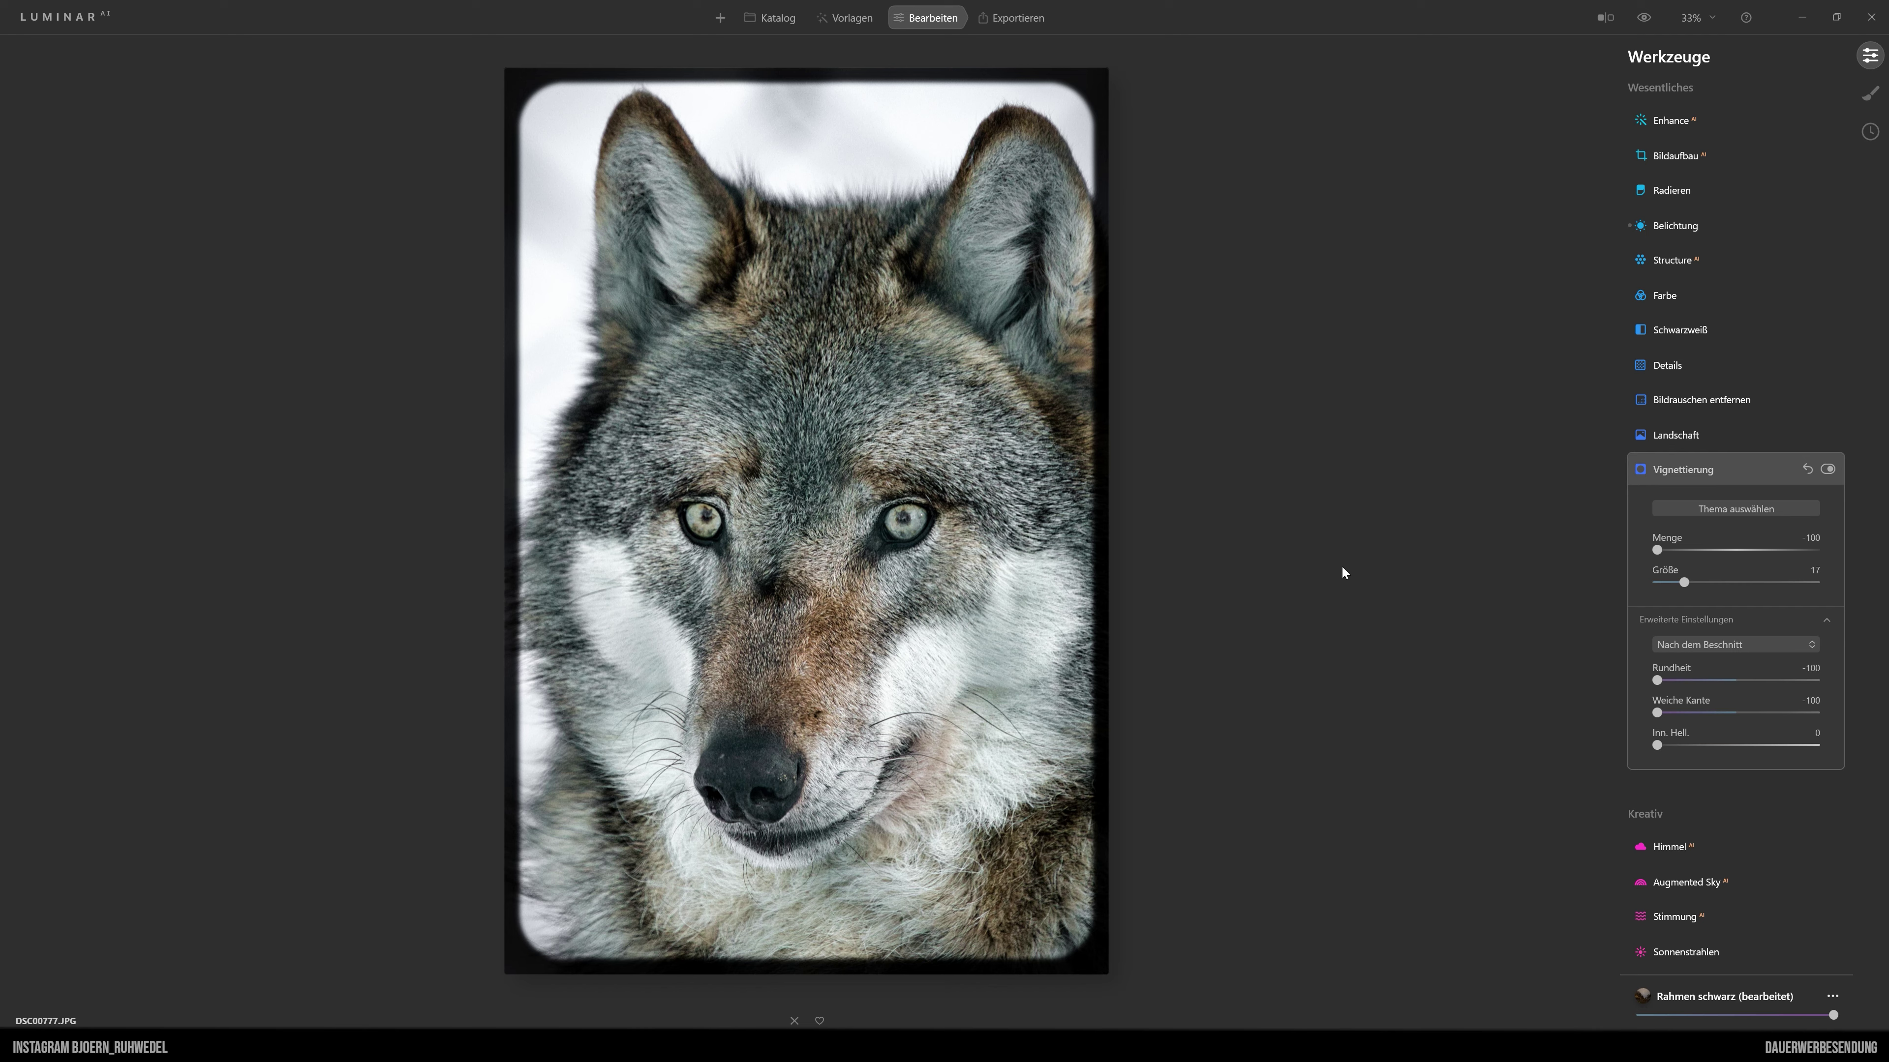
{"action": "left_click", "coordinate": [1698, 468]}
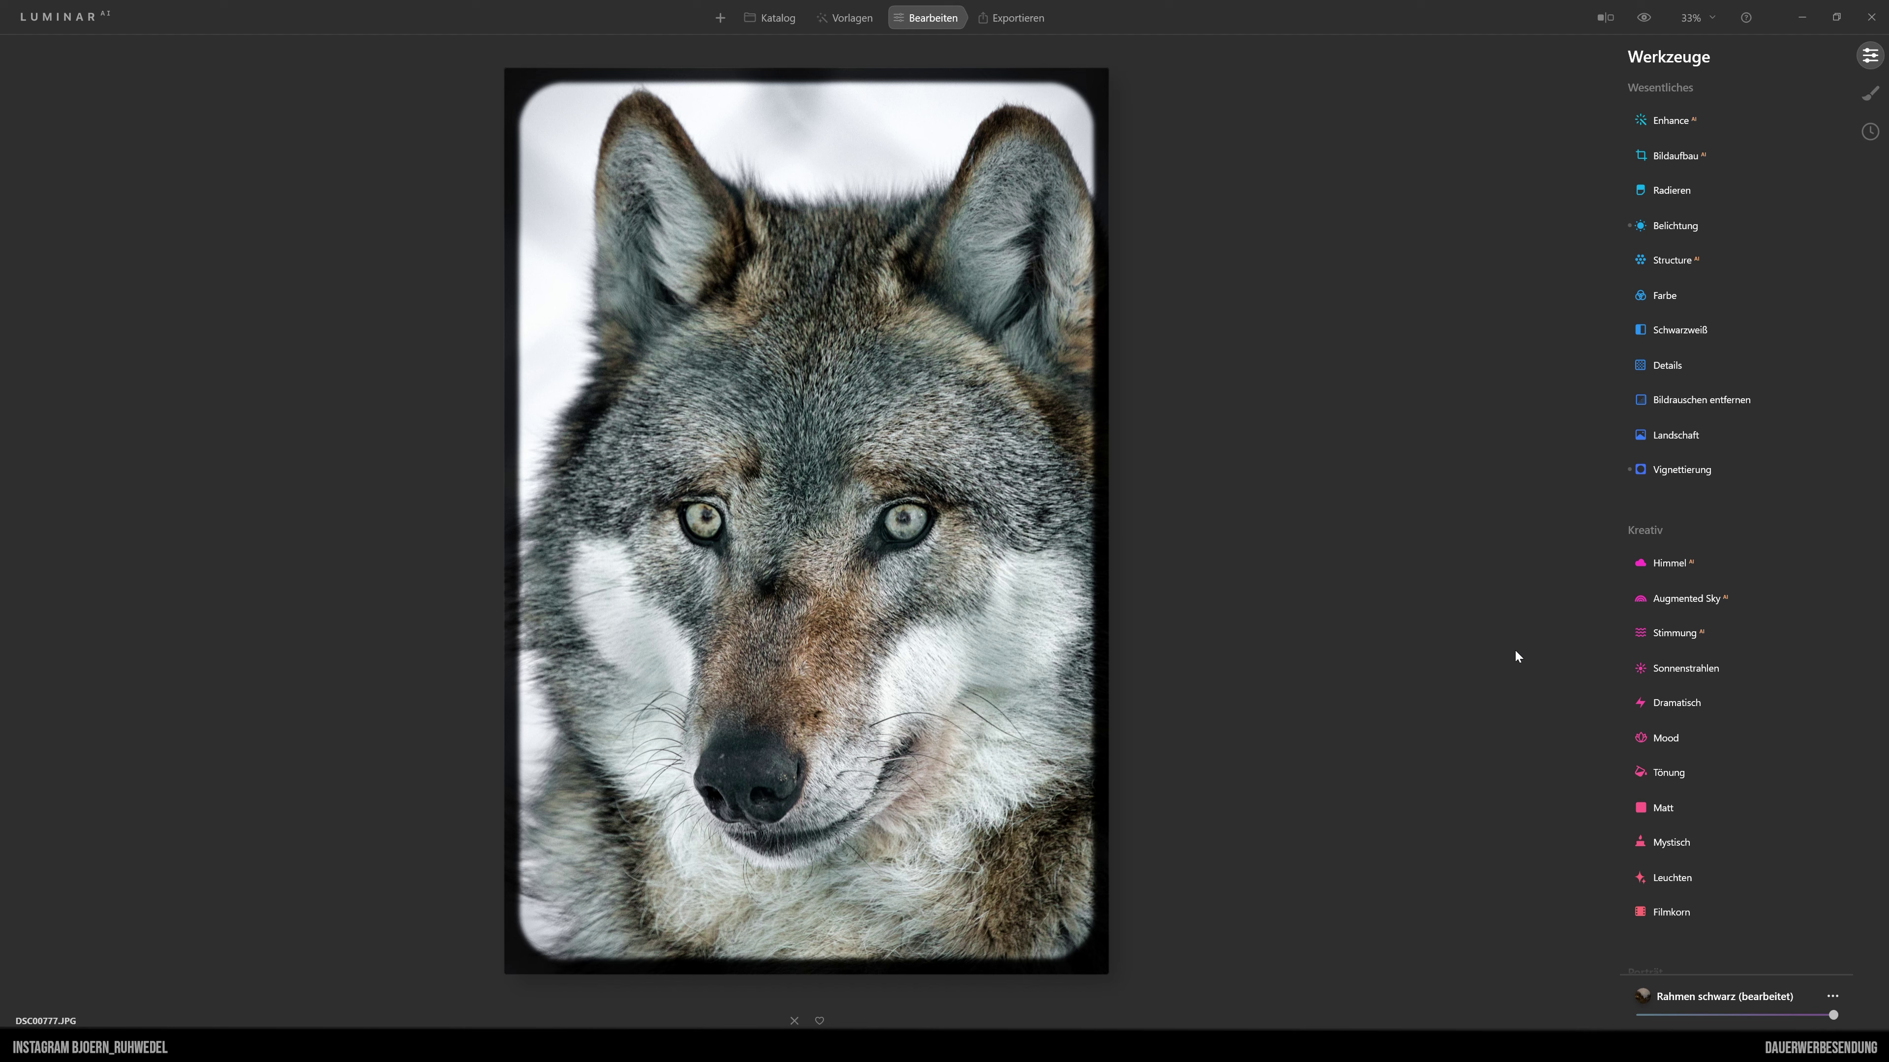
Export the wolf portrait as a quality-100 JPEG to the frame-tutorial folder, replacing DSC00777.jpg.
{"action": "left_click", "coordinate": [1019, 18]}
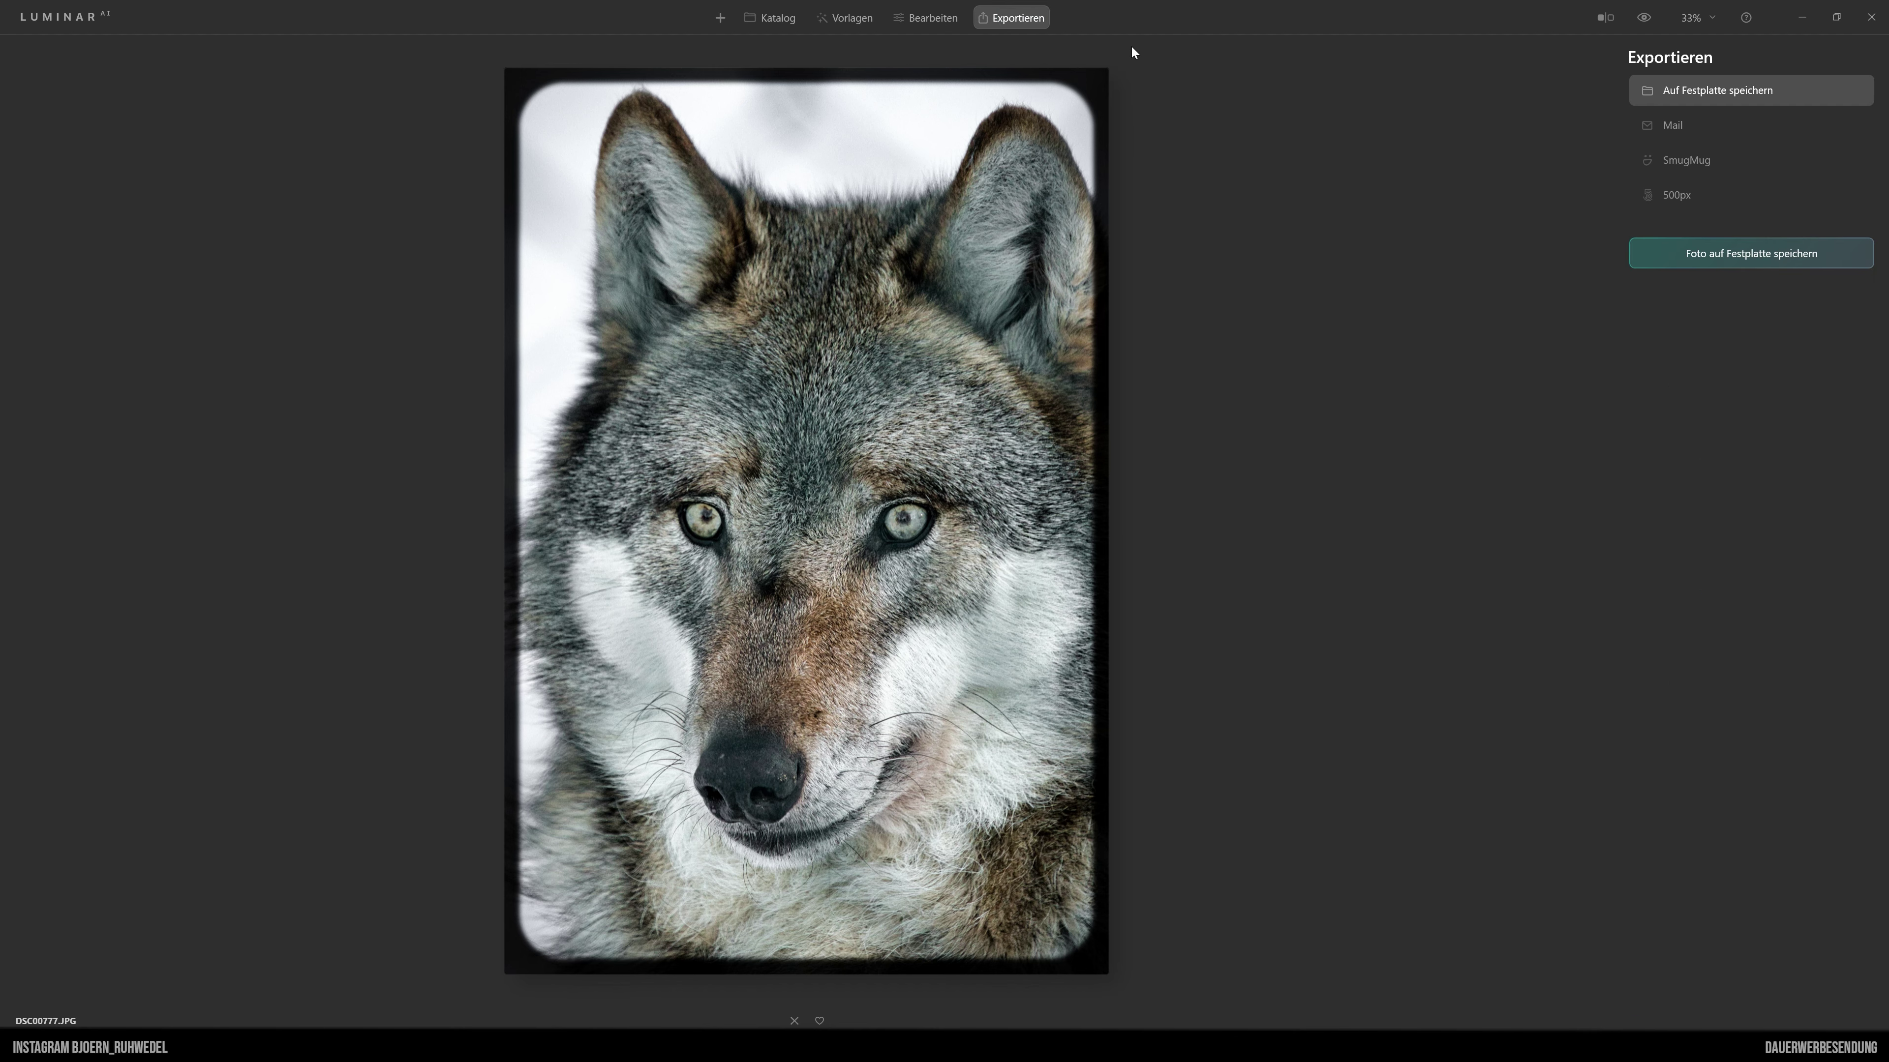
{"action": "left_click", "coordinate": [1751, 253]}
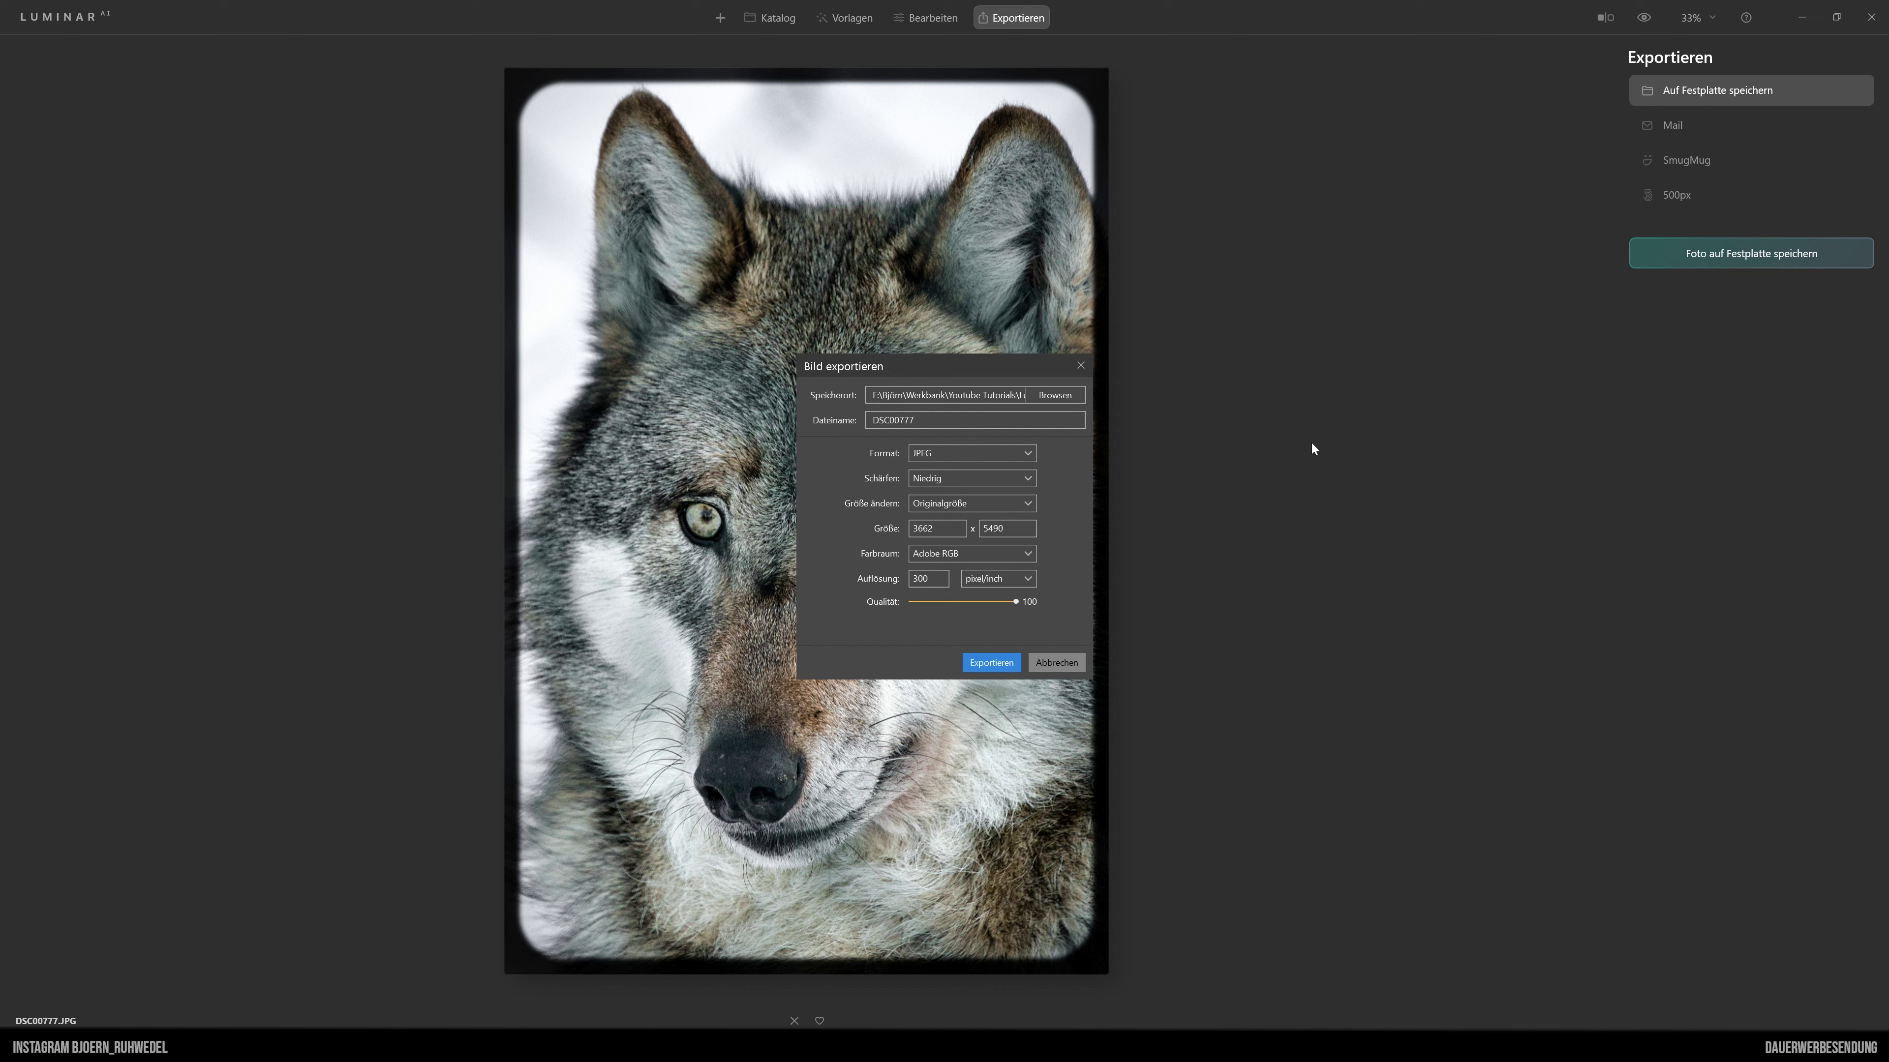
{"action": "left_click", "coordinate": [1072, 398]}
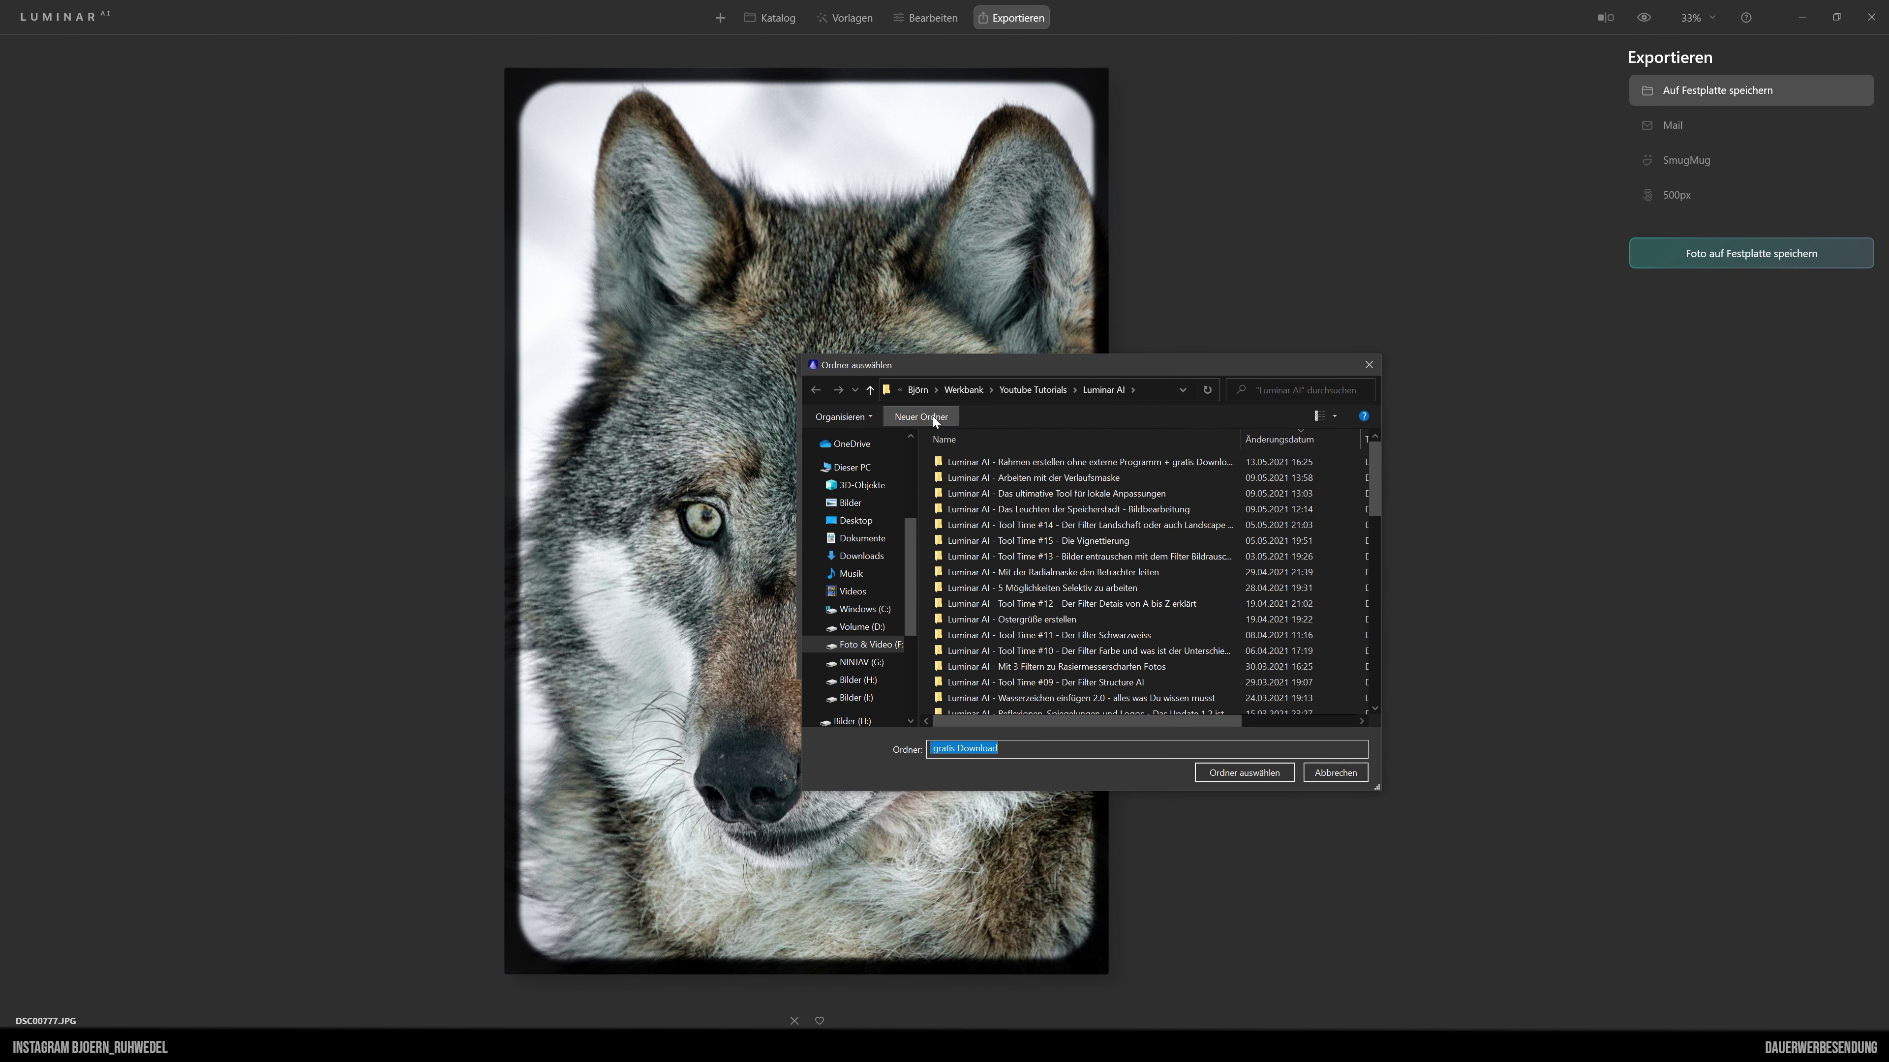
{"action": "double_click", "coordinate": [1100, 463]}
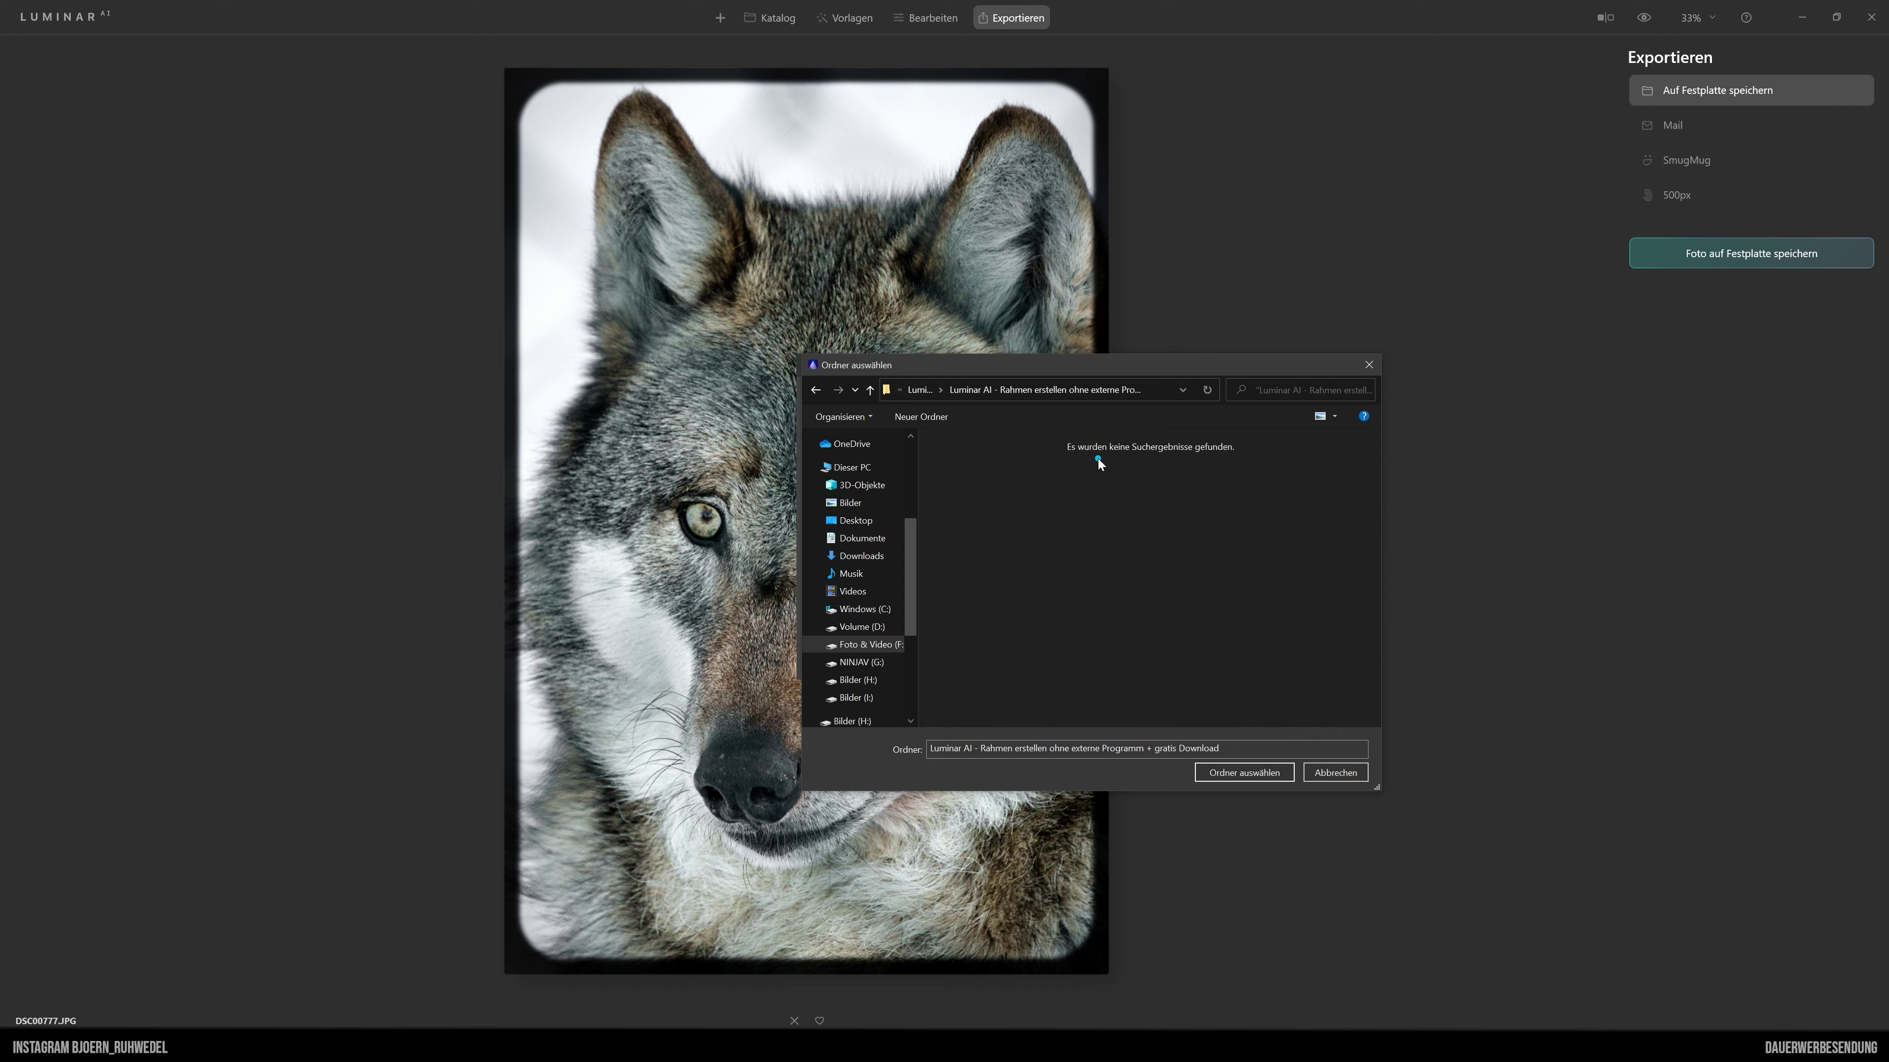
{"action": "left_click", "coordinate": [1255, 773]}
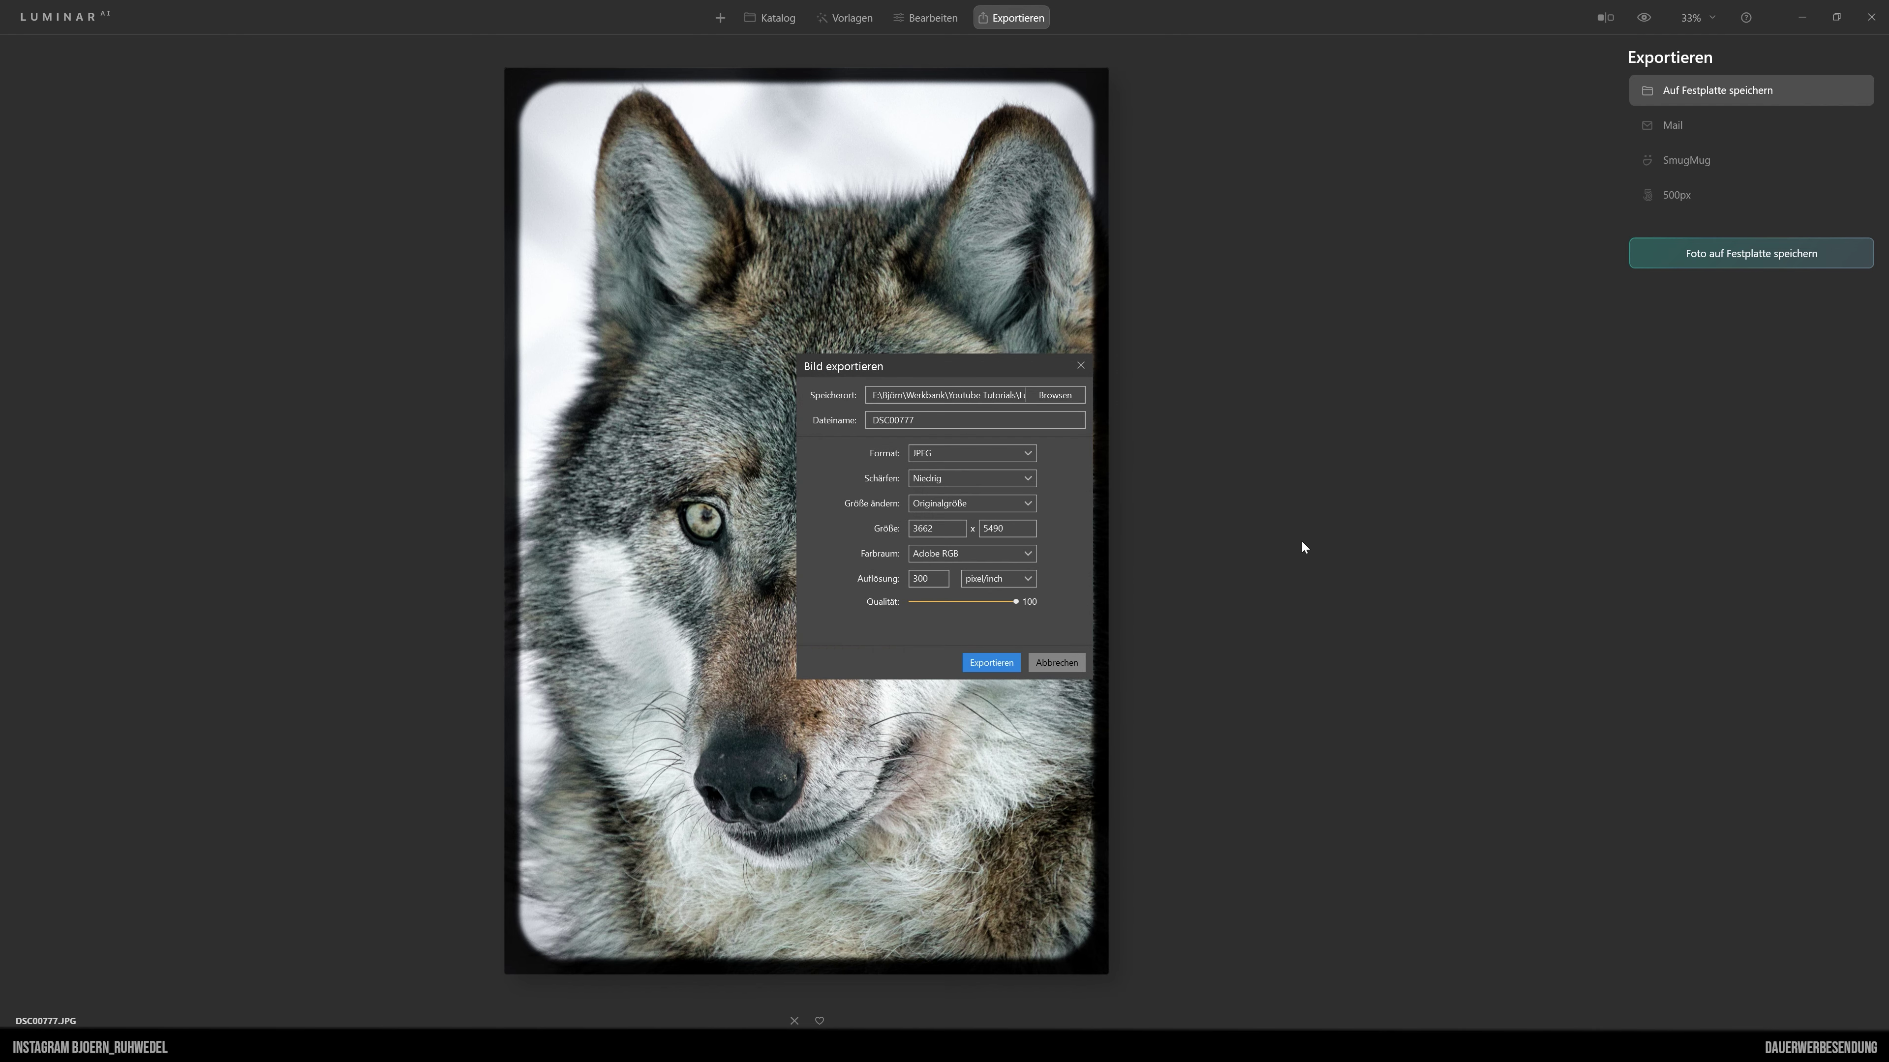
{"action": "left_click", "coordinate": [991, 664]}
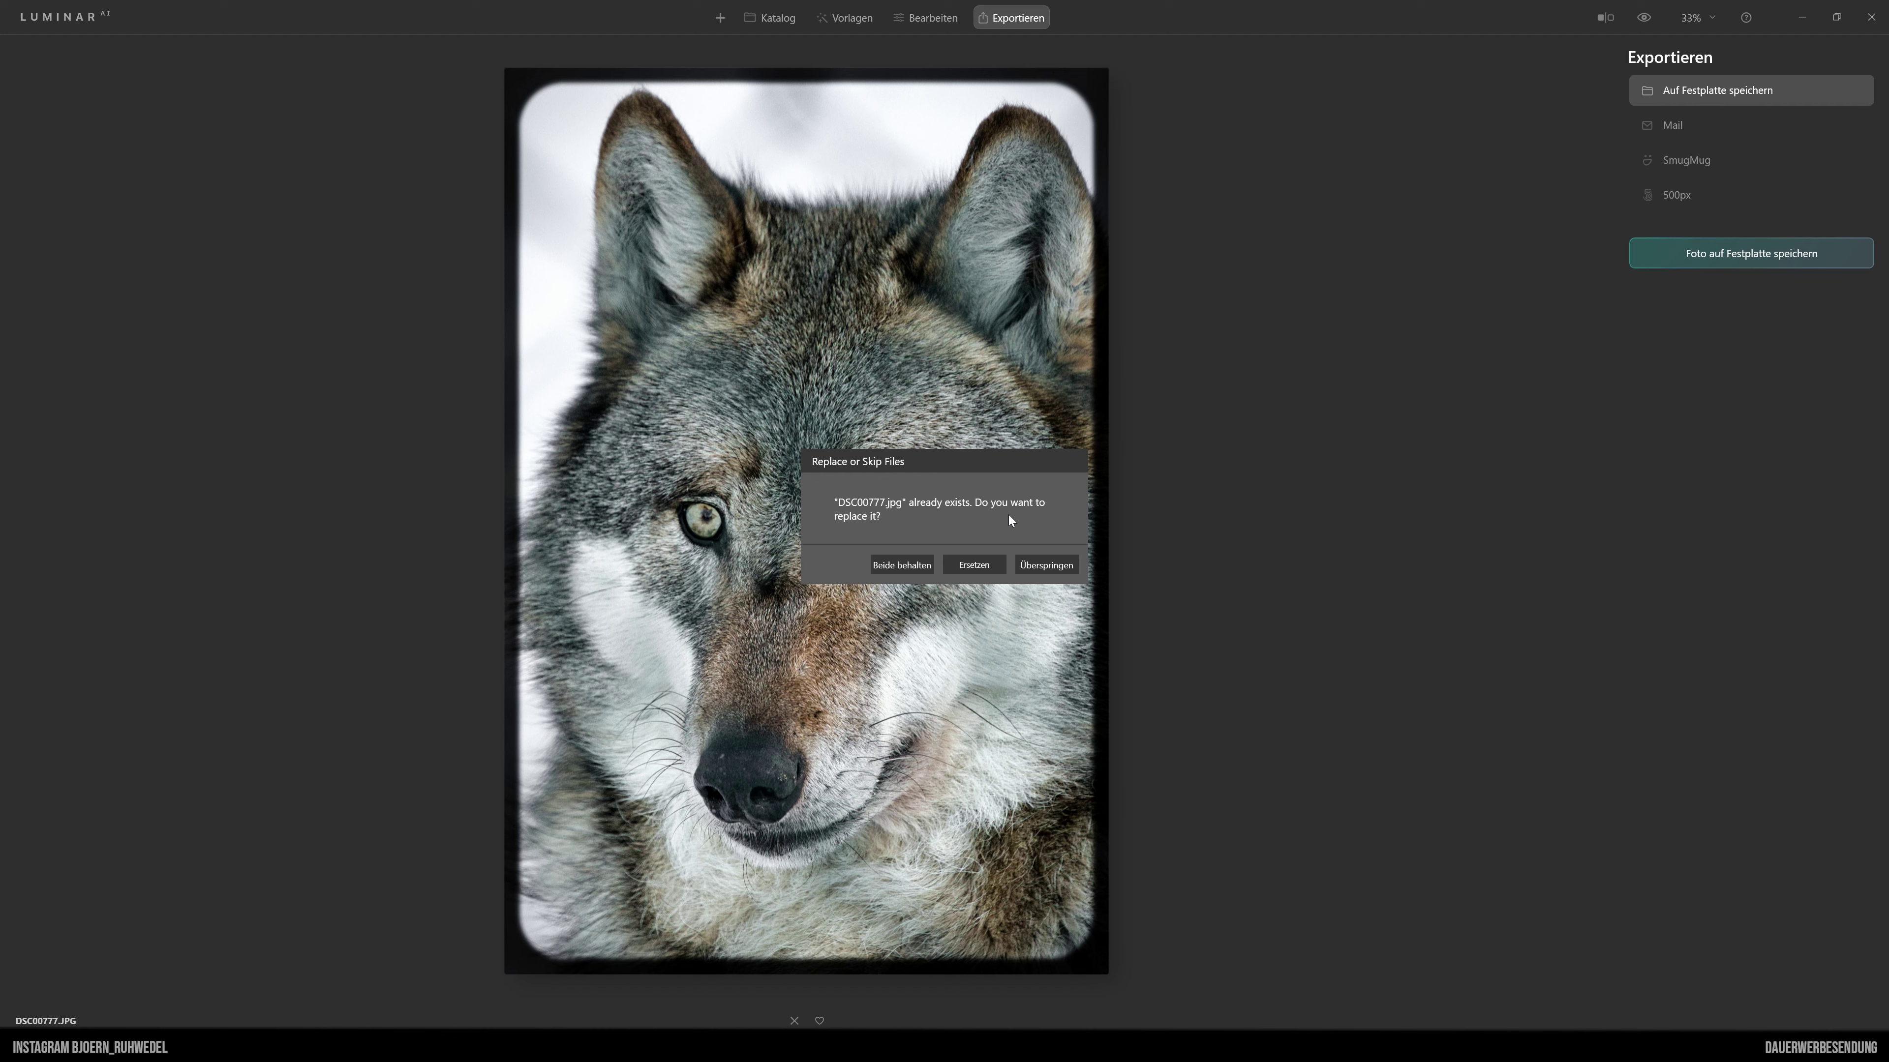
{"action": "left_click", "coordinate": [979, 564]}
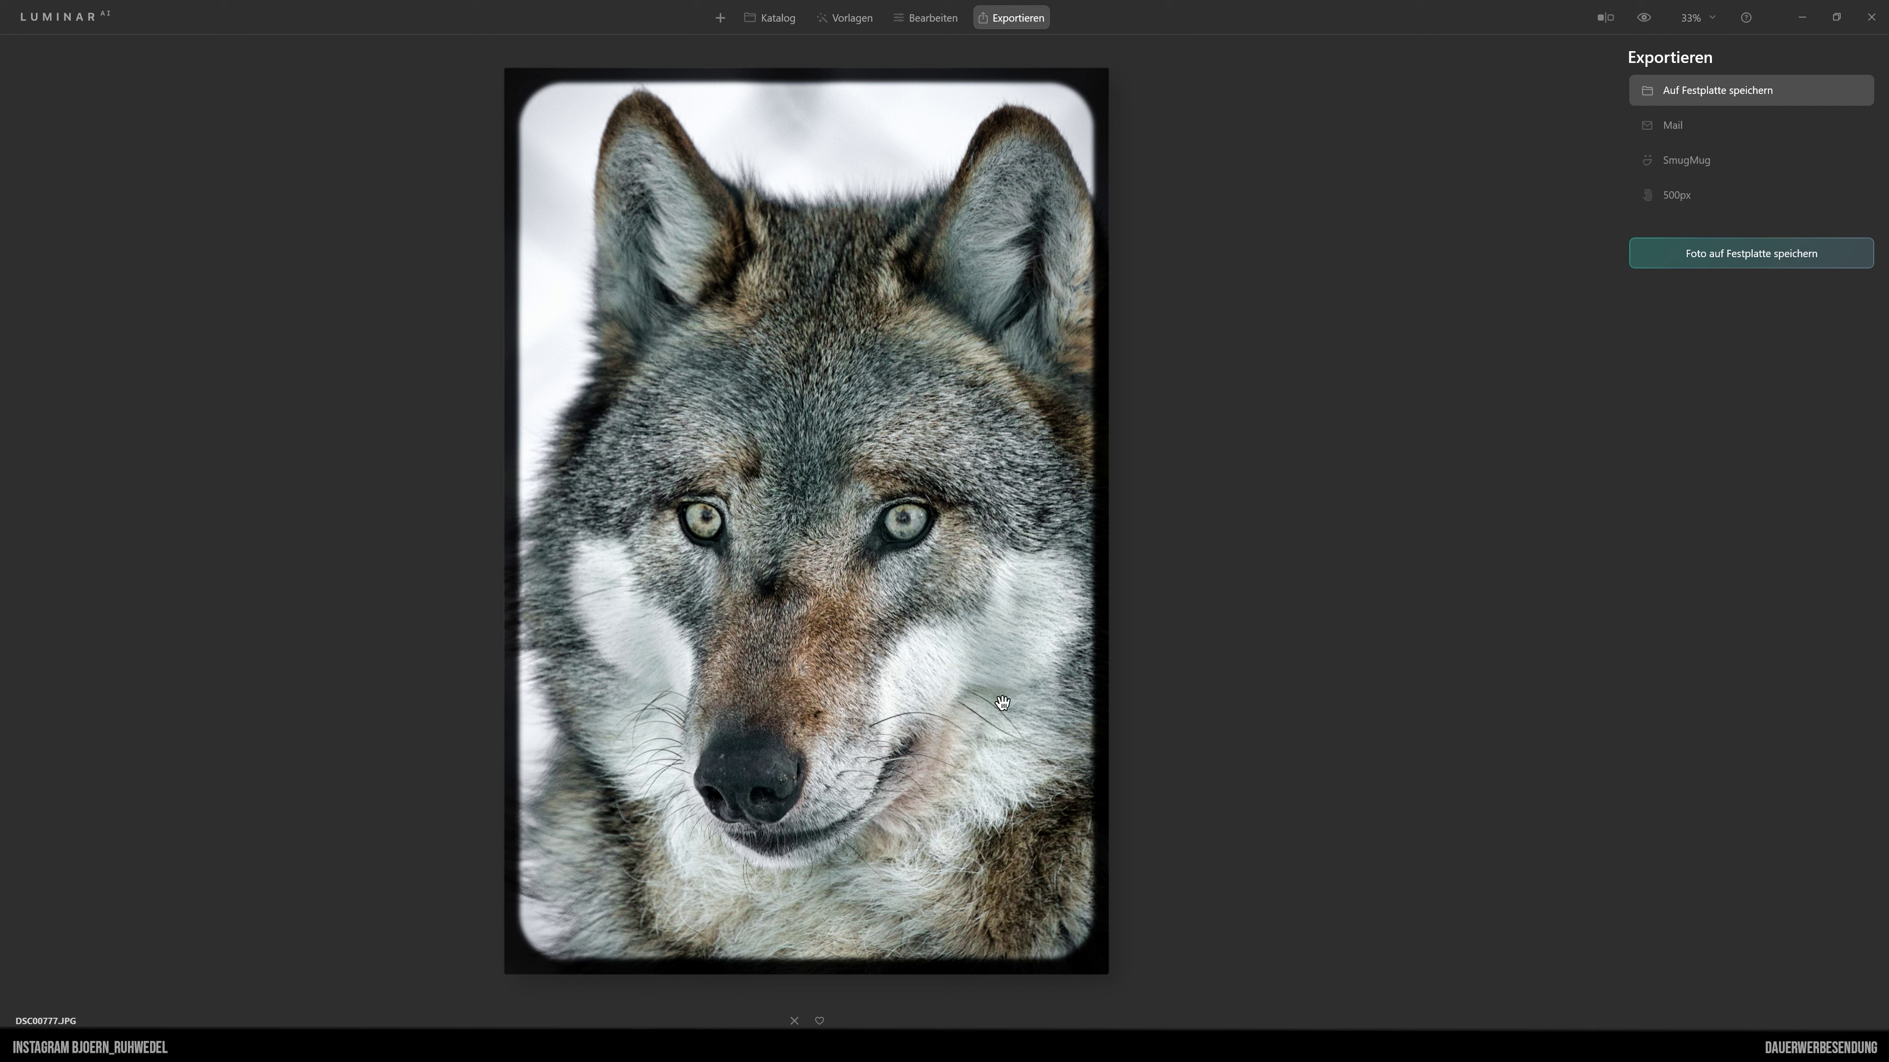
View the exported DSC00777 wolf and DSC03200 harbour JPEGs in Windows Photos, closing each.
{"action": "left_click", "coordinate": [446, 982]}
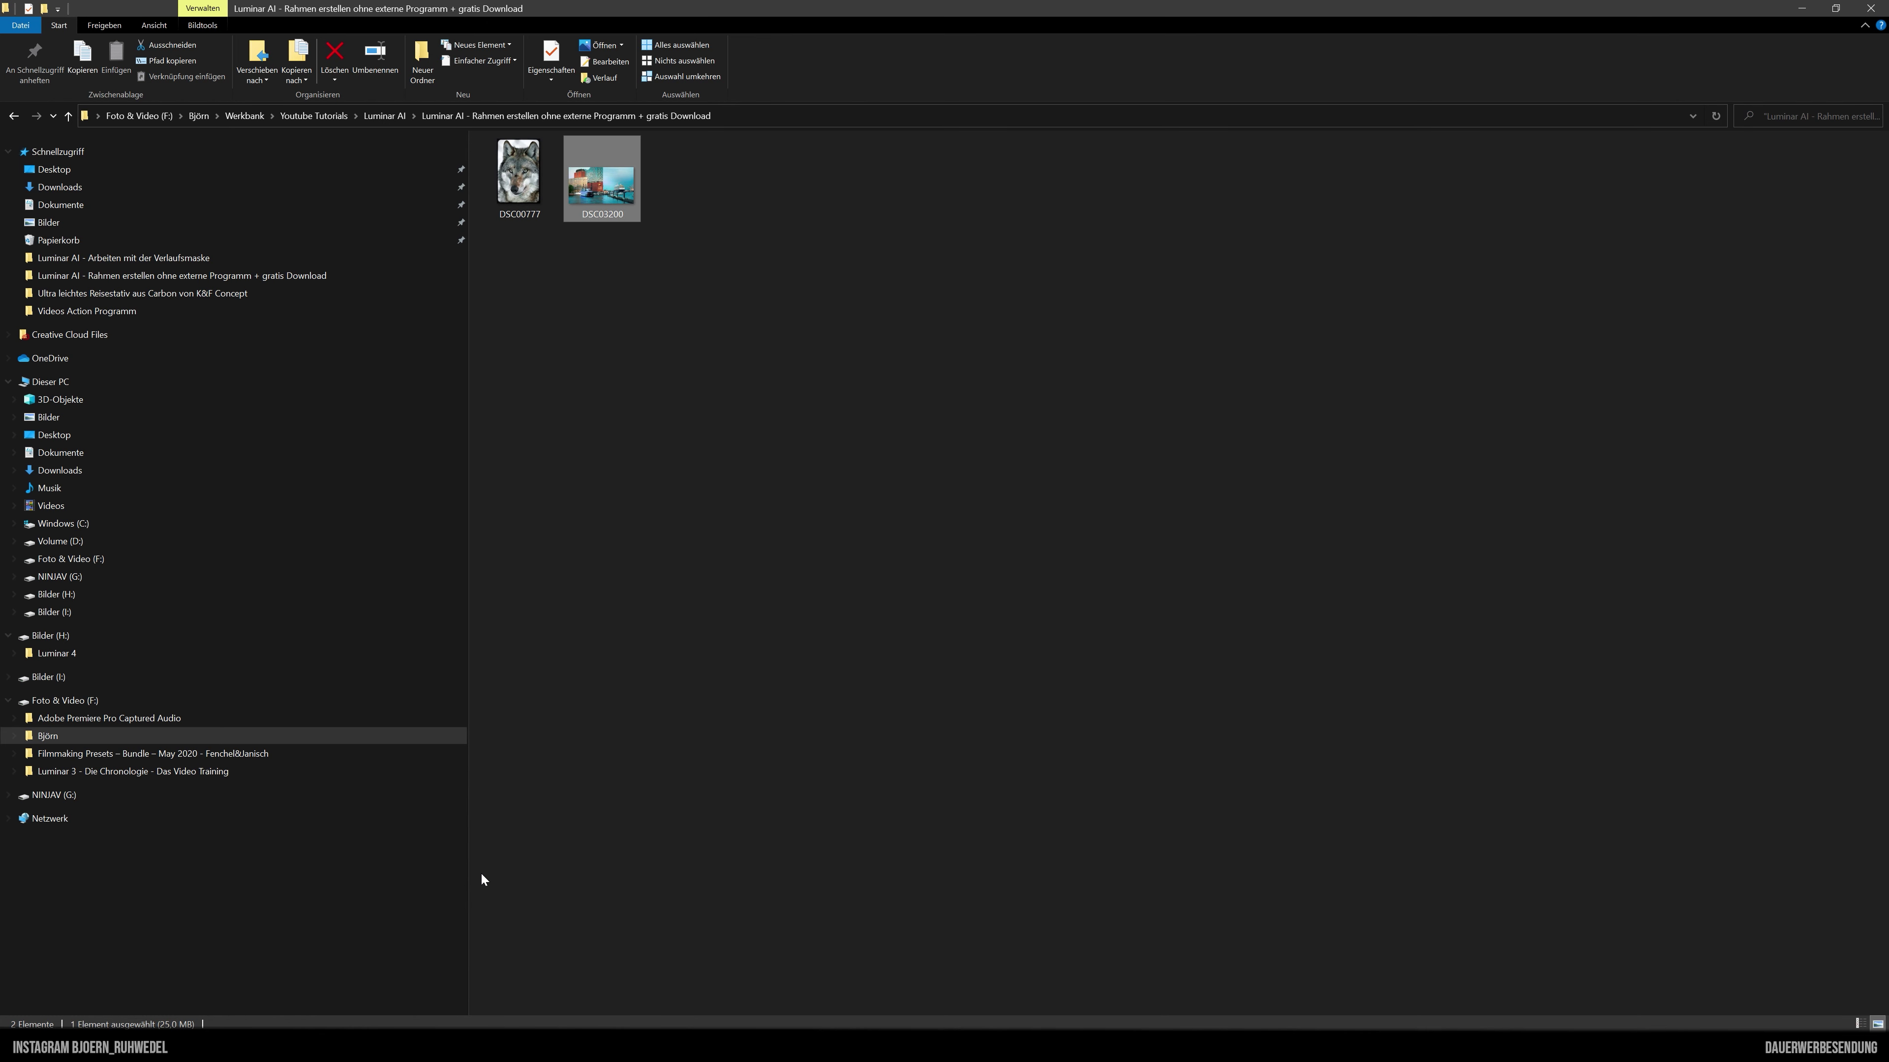
{"action": "left_click", "coordinate": [515, 172]}
{"action": "double_click", "coordinate": [514, 171]}
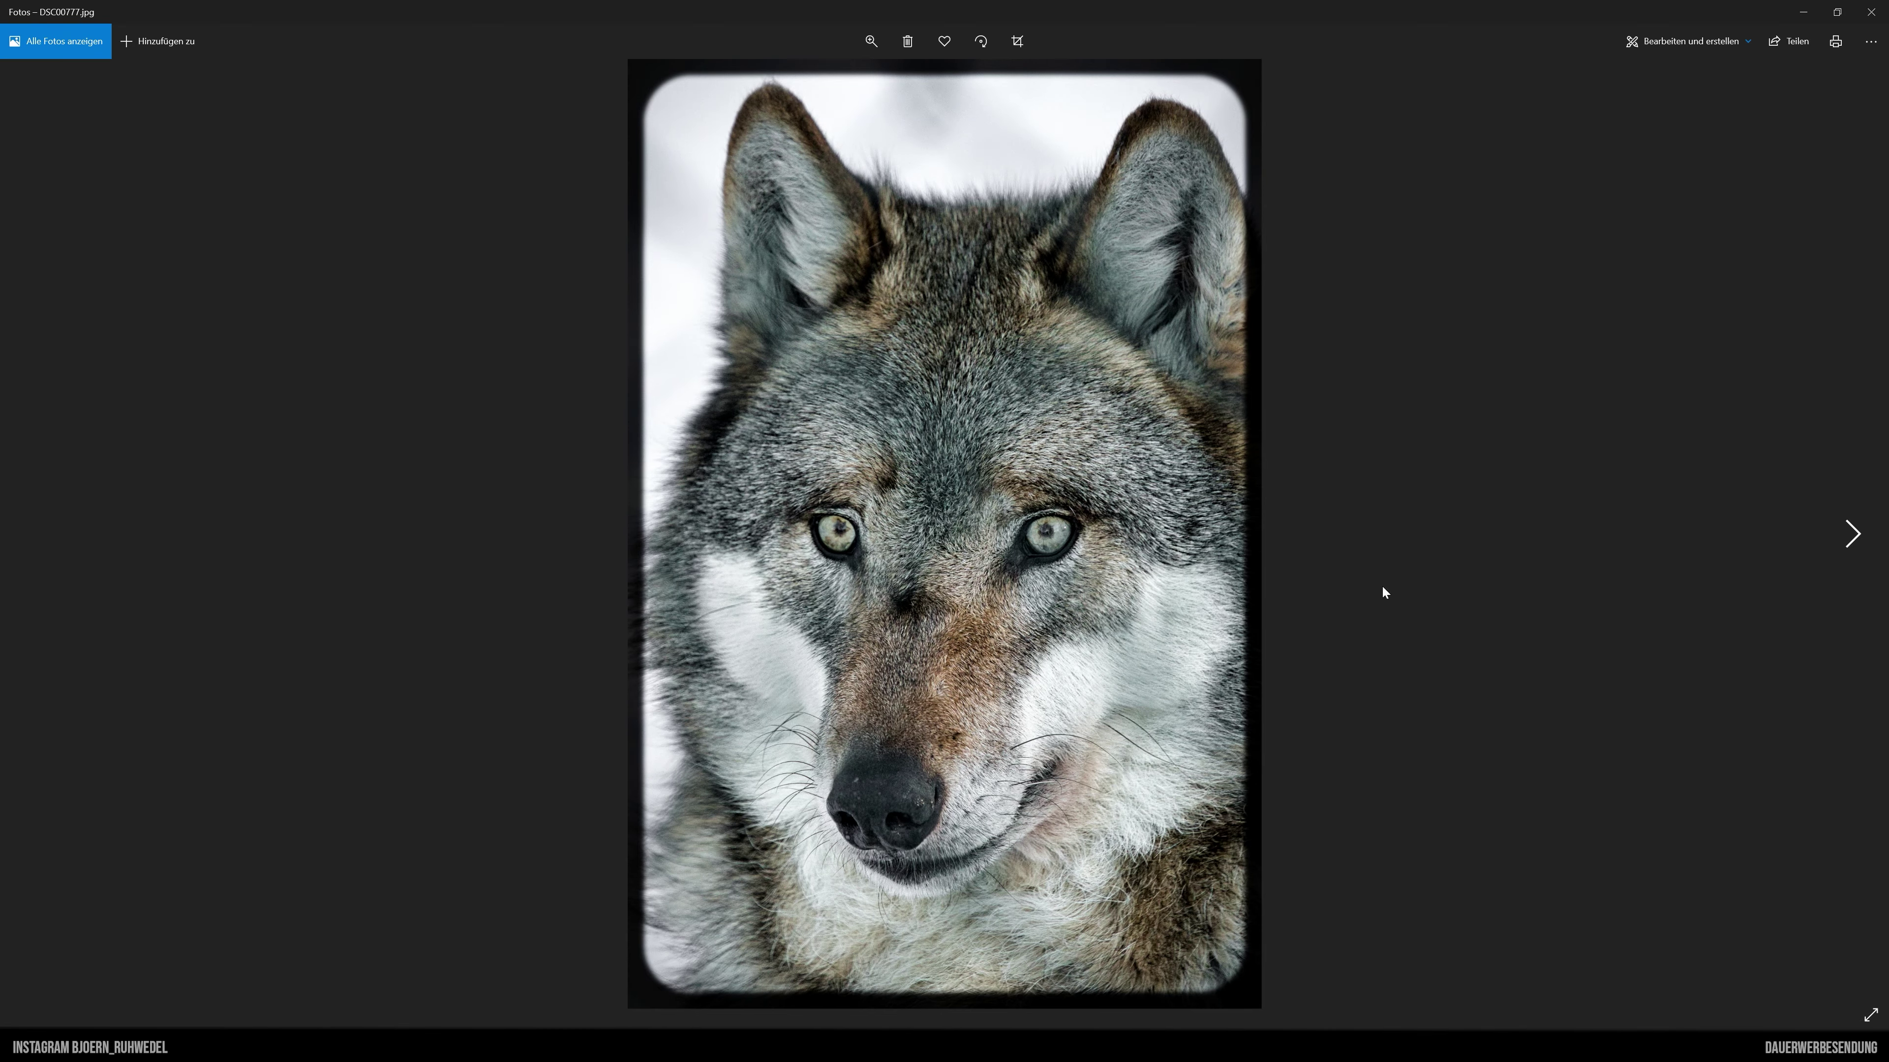
{"action": "left_click", "coordinate": [1871, 12]}
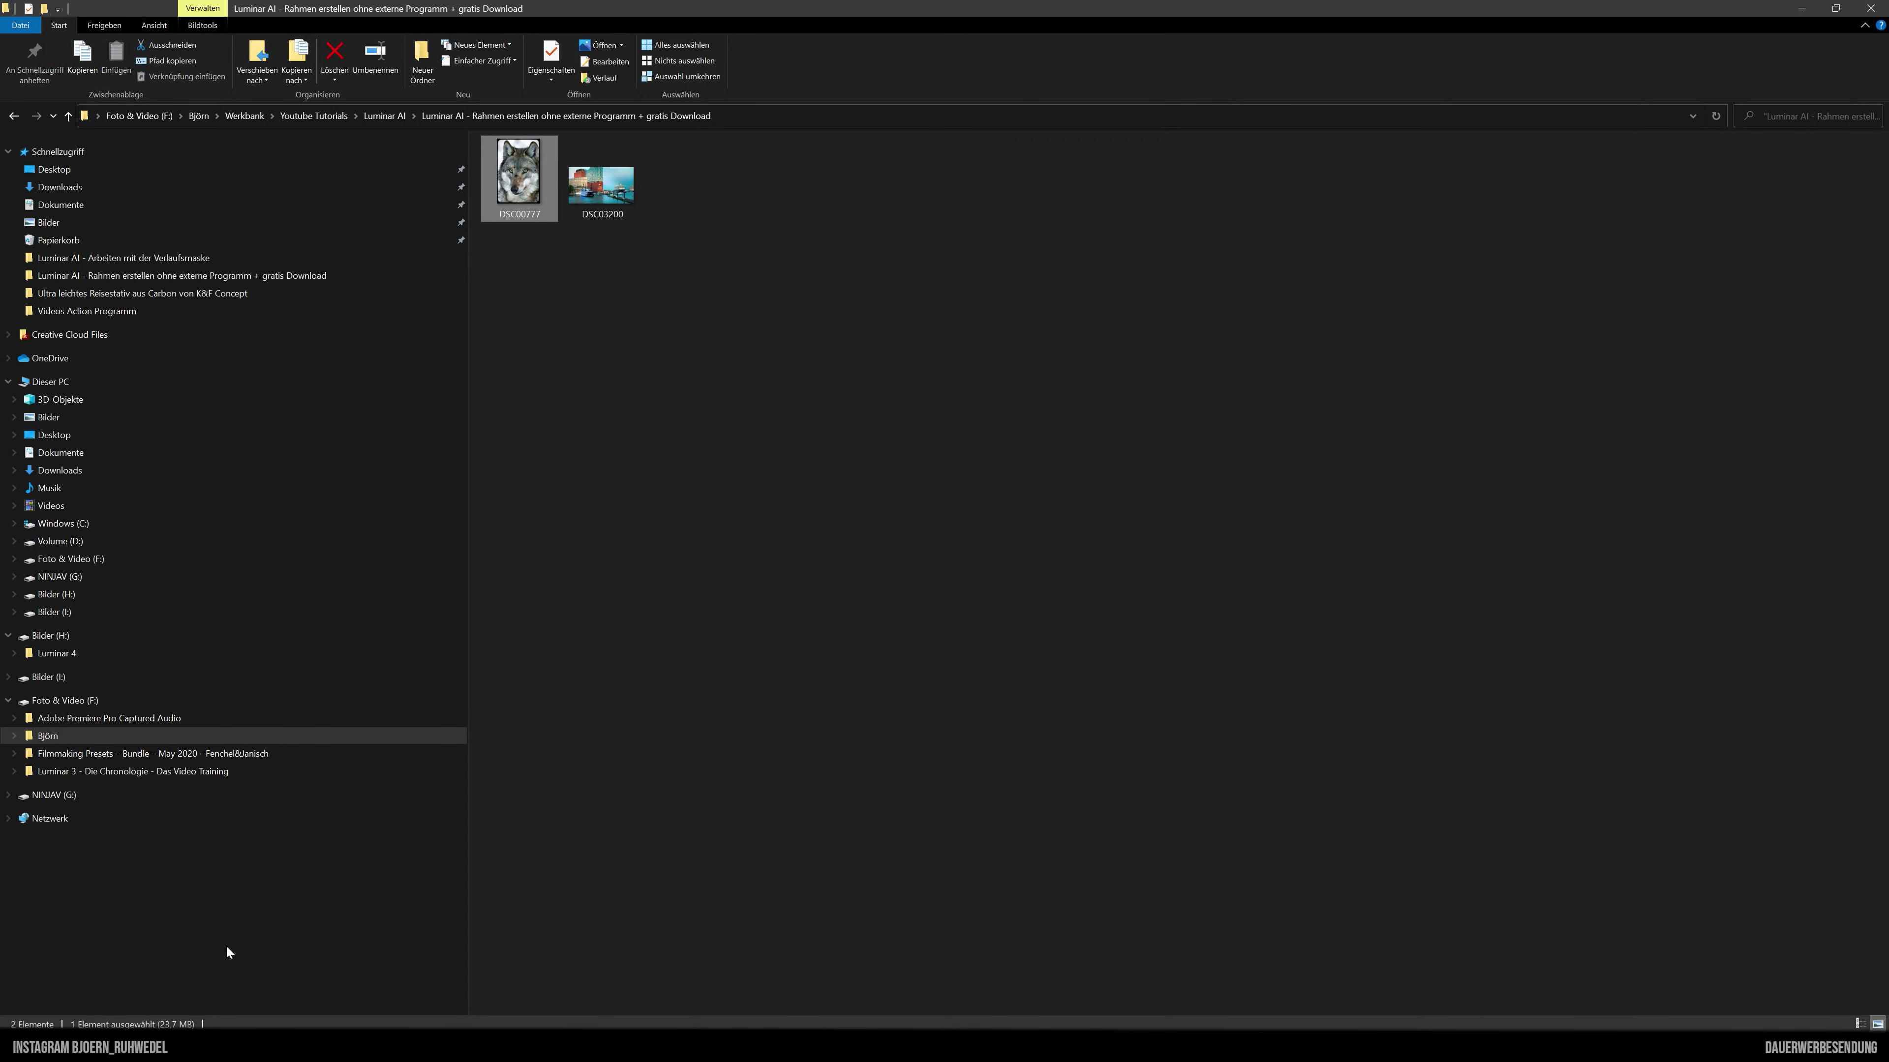
{"action": "double_click", "coordinate": [601, 186]}
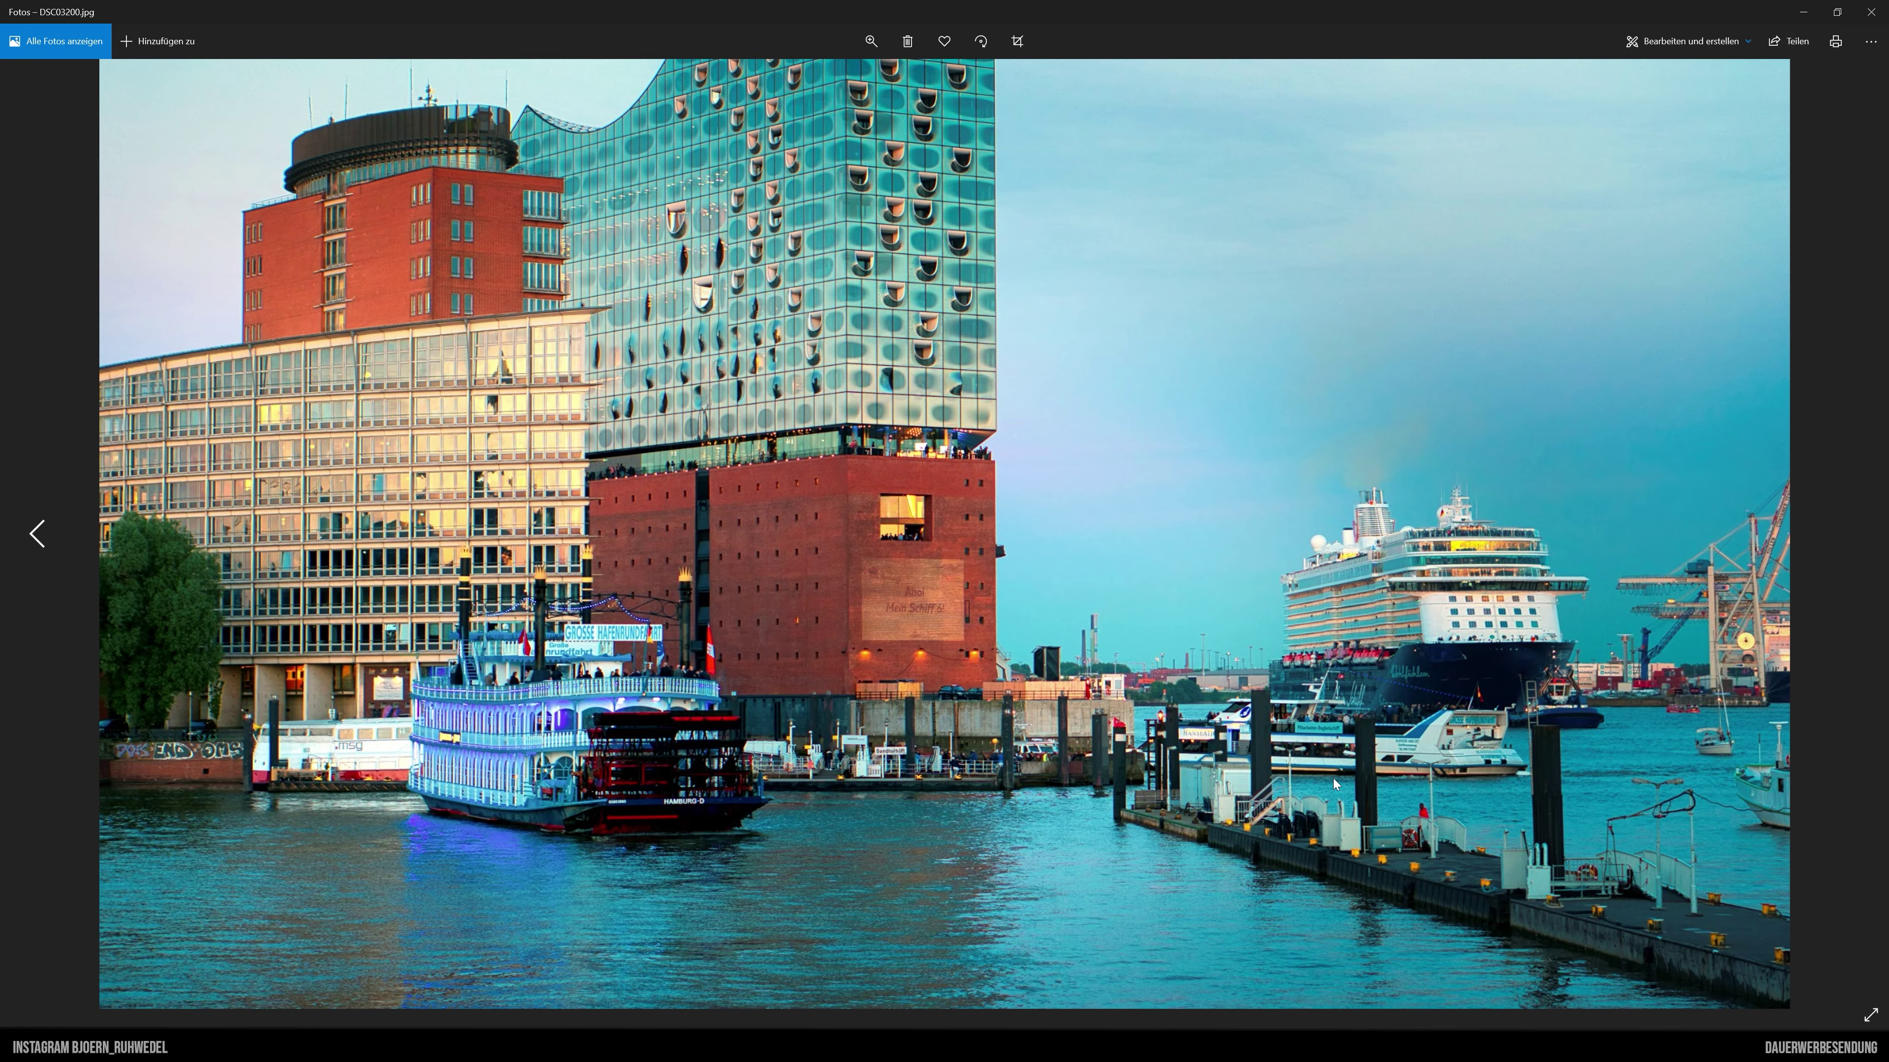
{"action": "left_click", "coordinate": [1871, 12]}
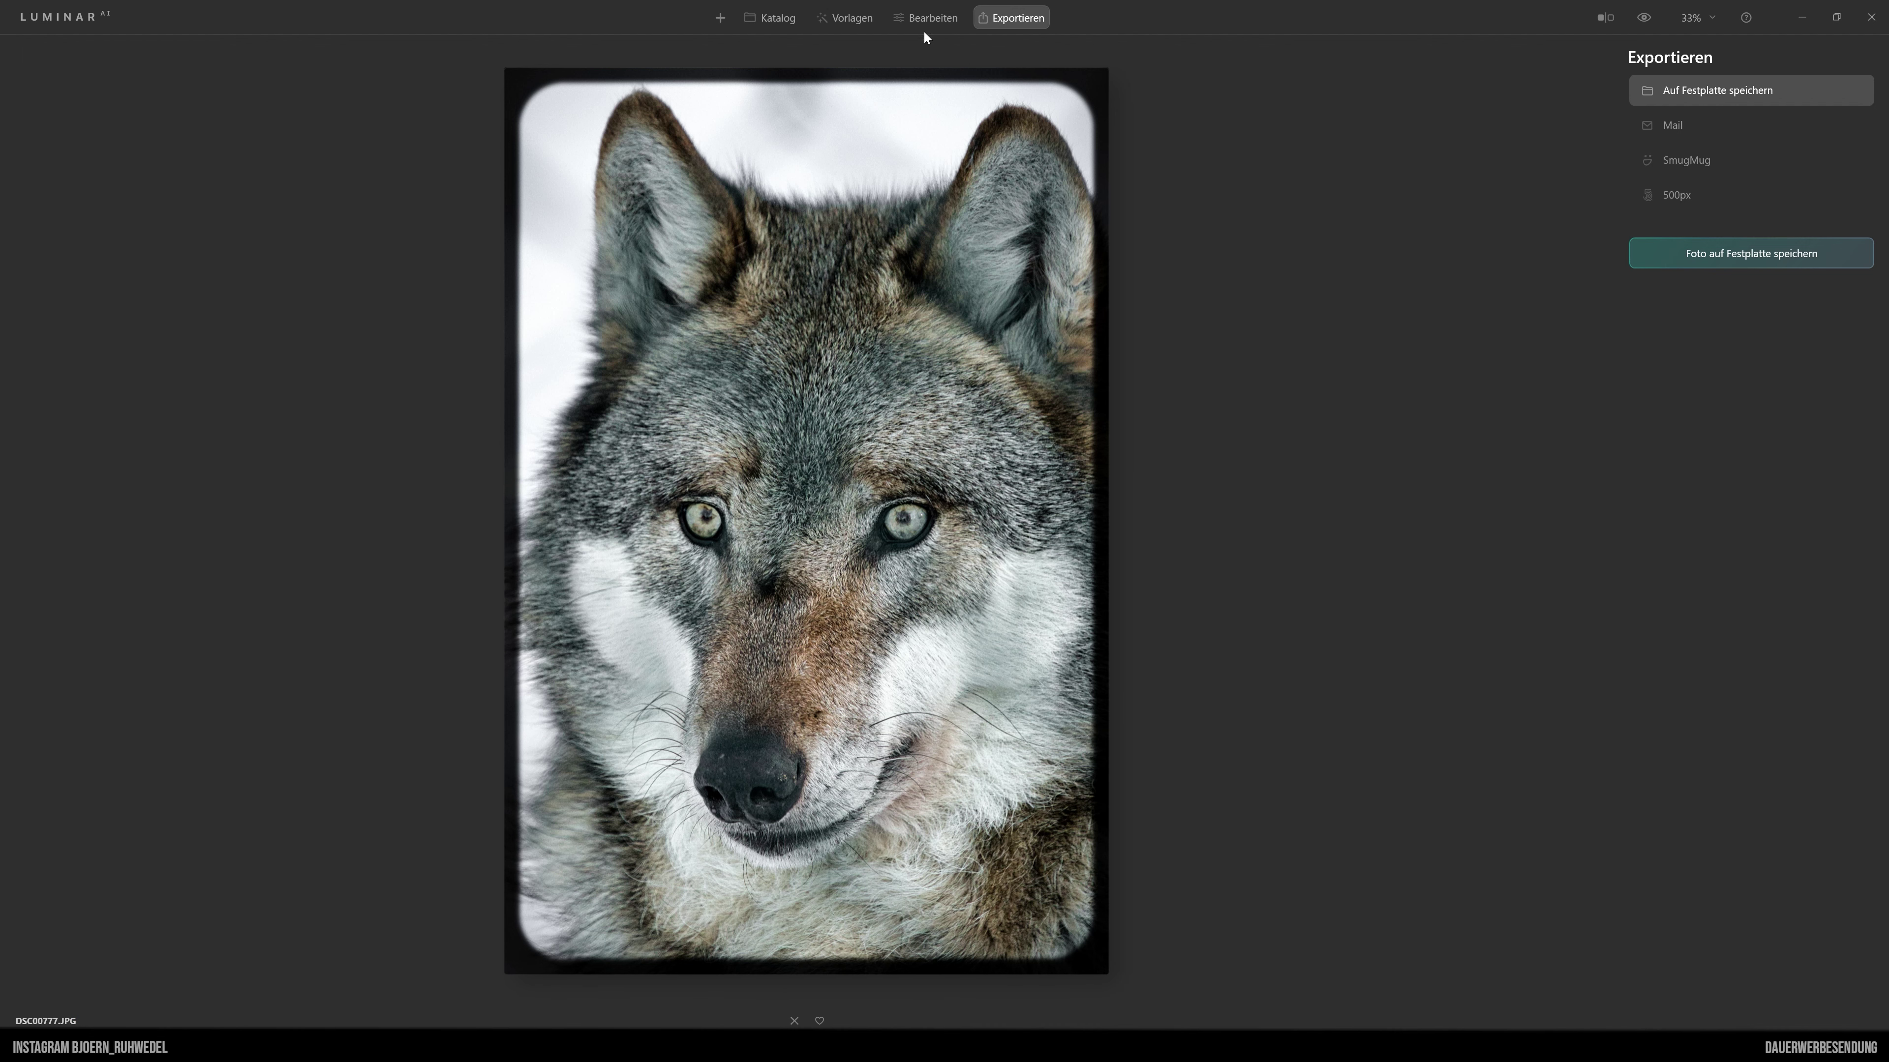
Export the white-framed harbour photo as a quality-100 JPEG to the frame-tutorial folder, replacing DSC03200.jpg.
{"action": "left_click", "coordinate": [778, 21]}
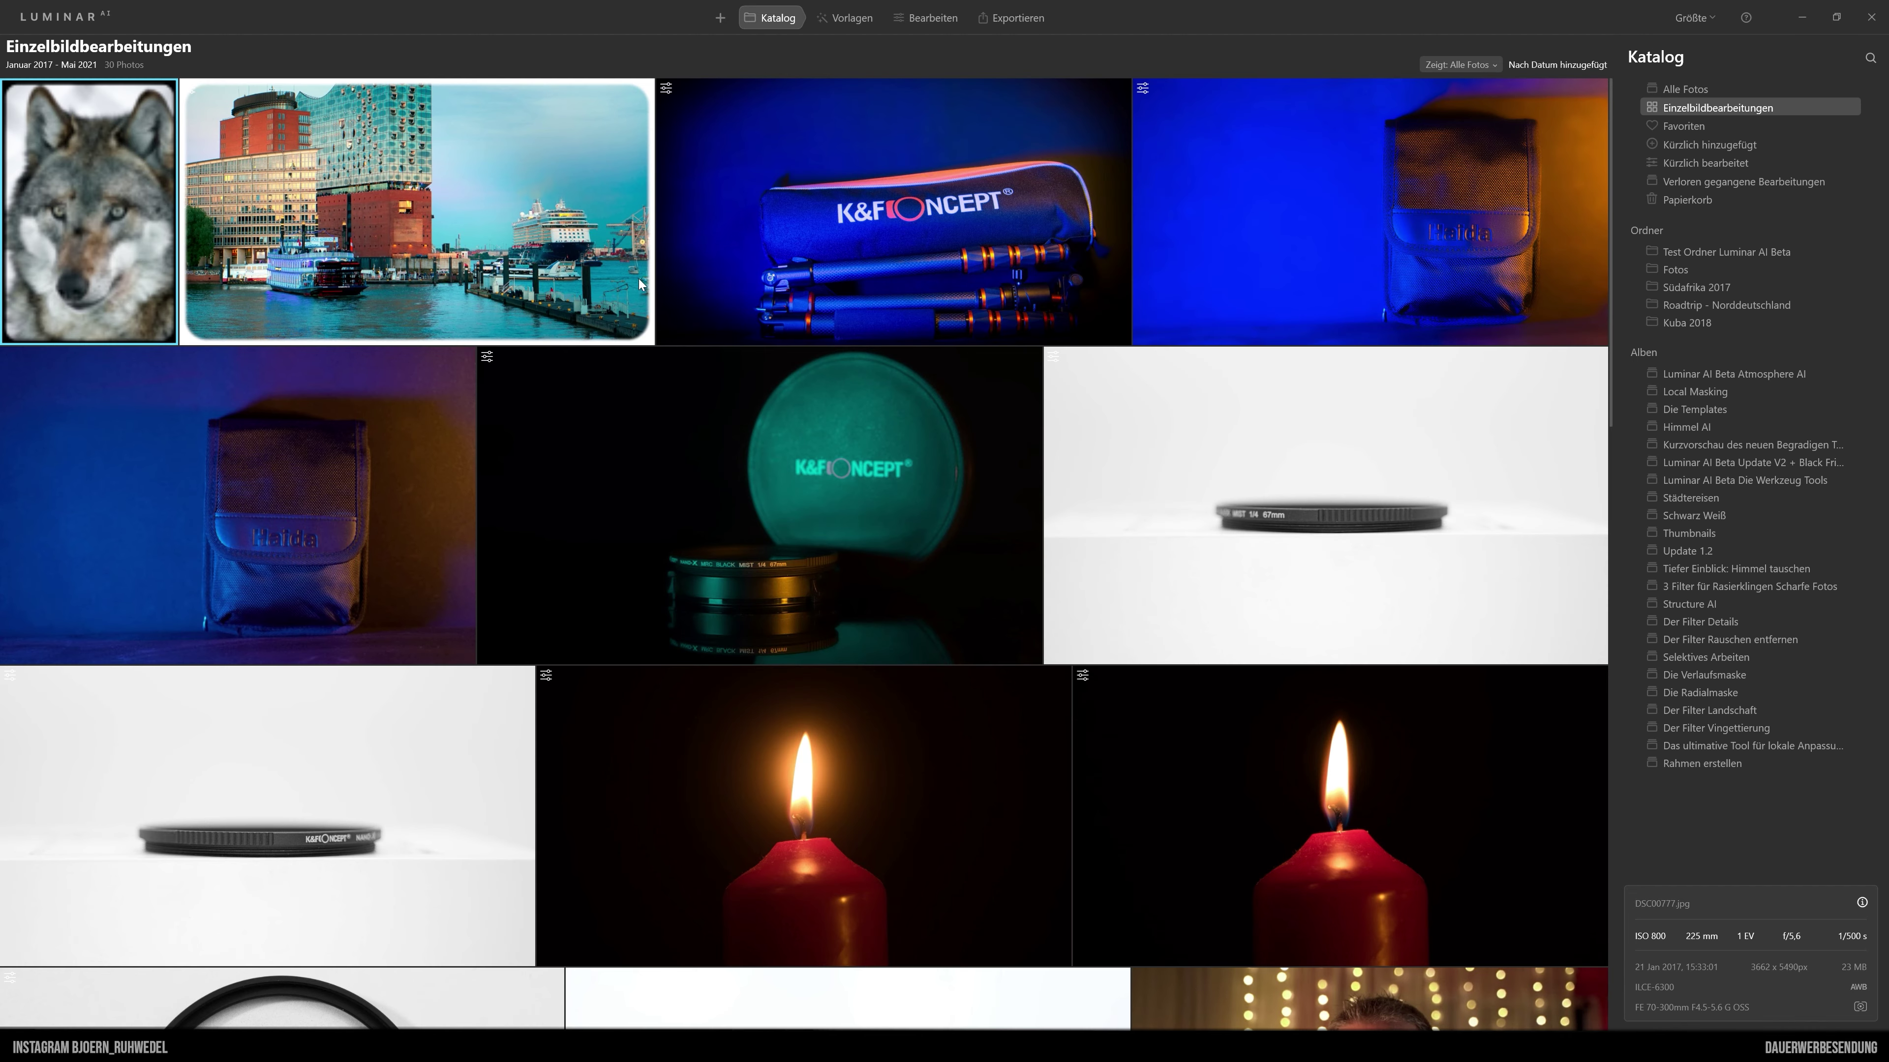
{"action": "double_click", "coordinate": [508, 213]}
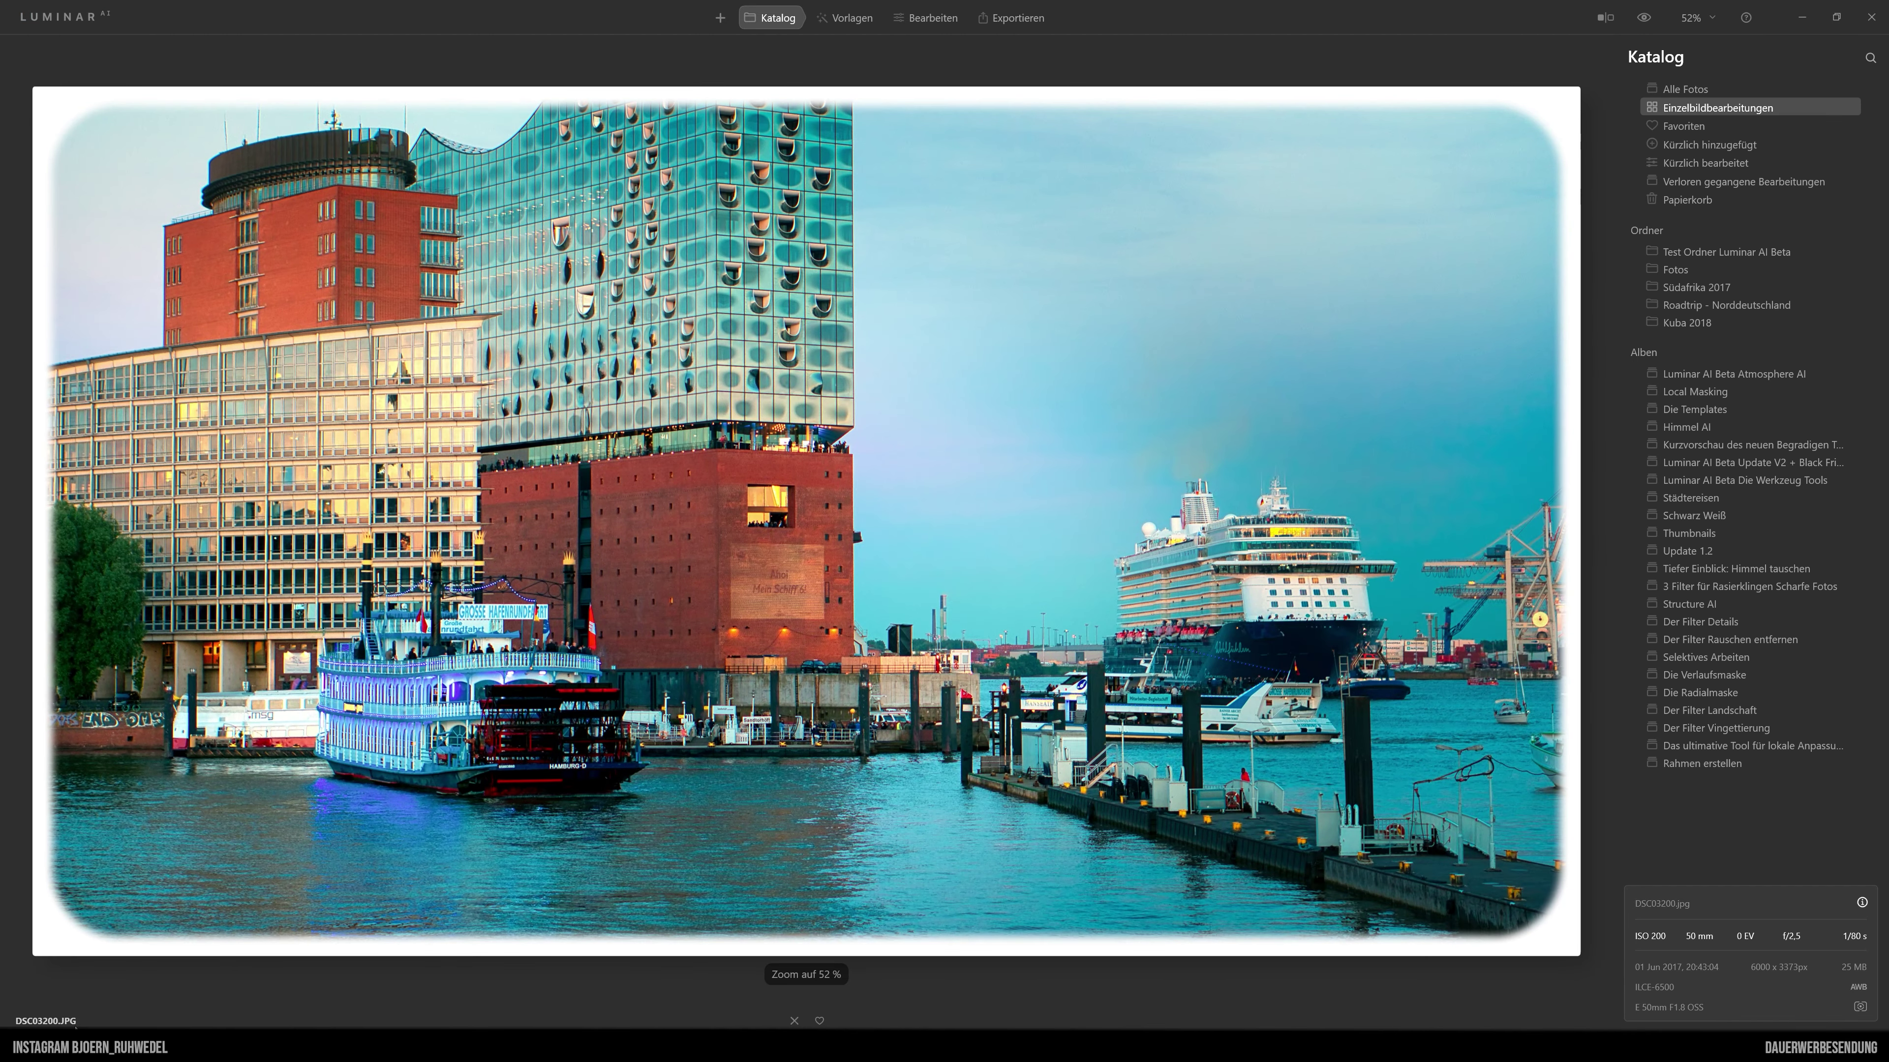
{"action": "left_click", "coordinate": [1016, 18]}
{"action": "left_click", "coordinate": [1778, 257]}
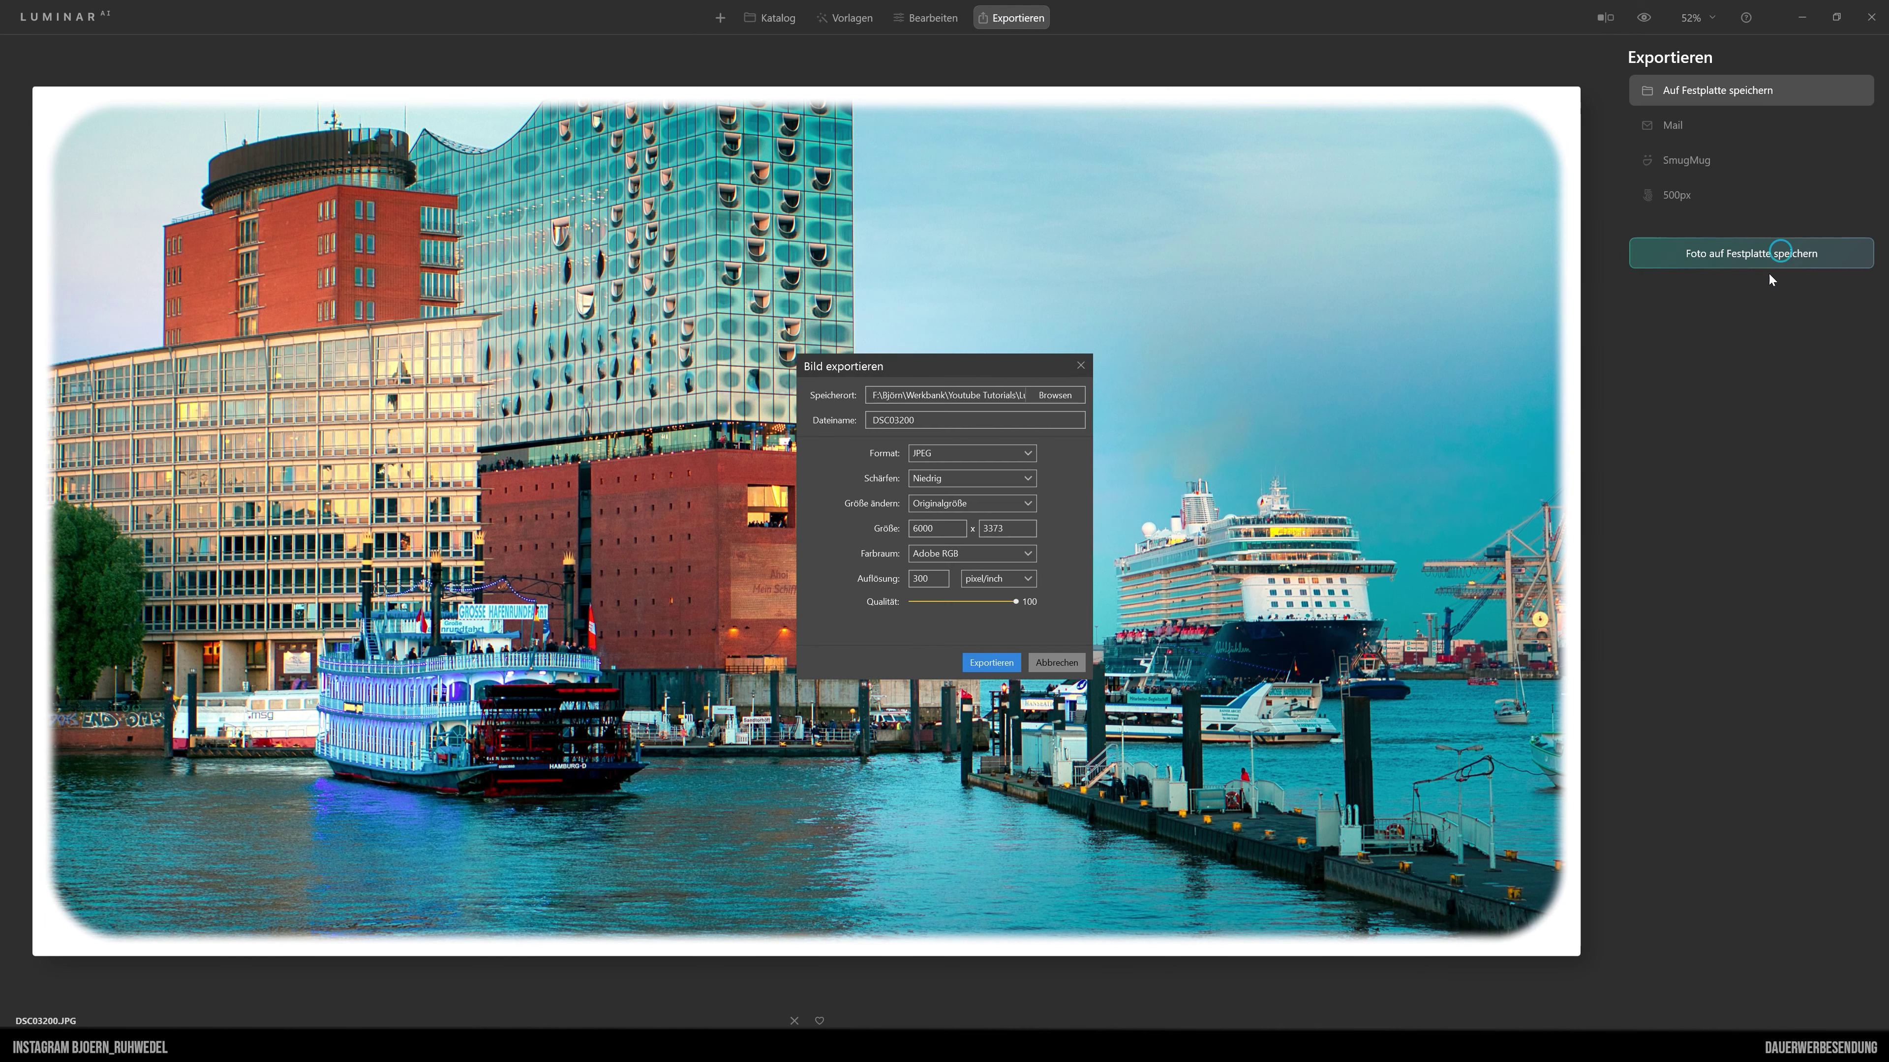
{"action": "left_click", "coordinate": [1056, 395]}
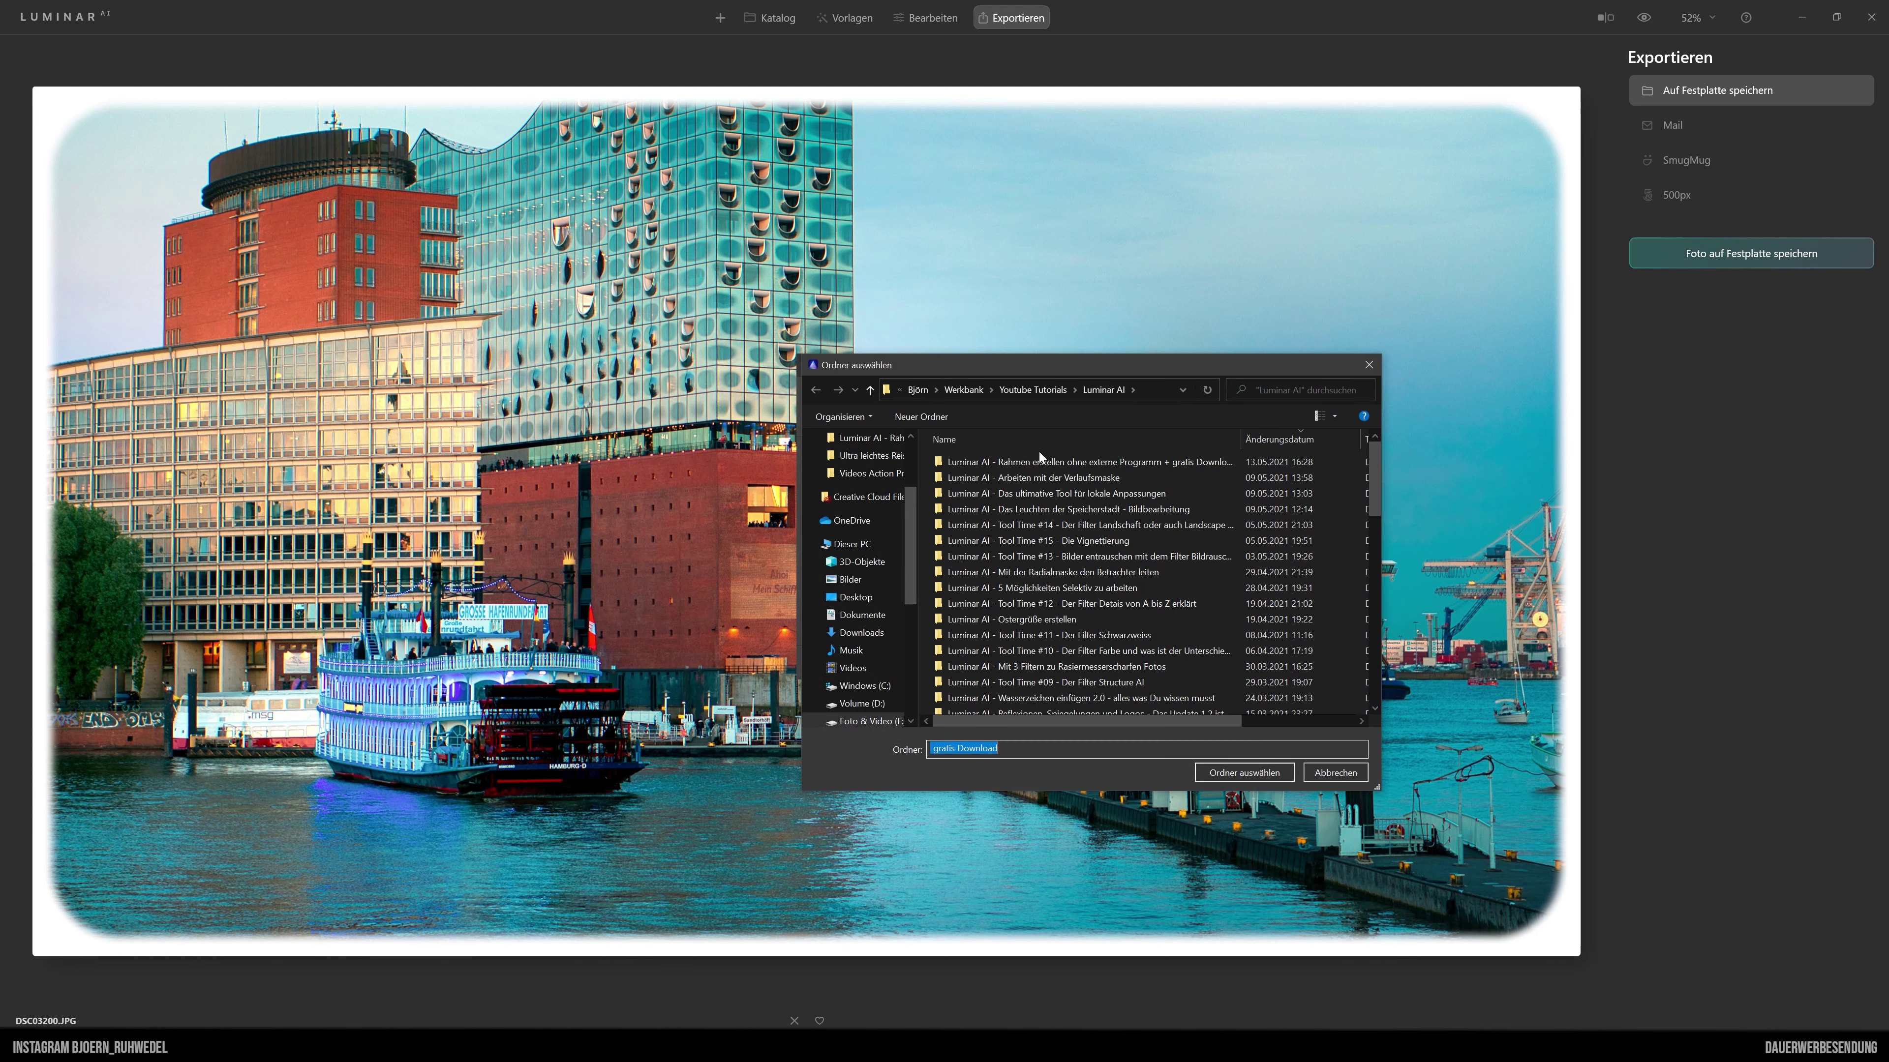
{"action": "left_click", "coordinate": [1236, 770]}
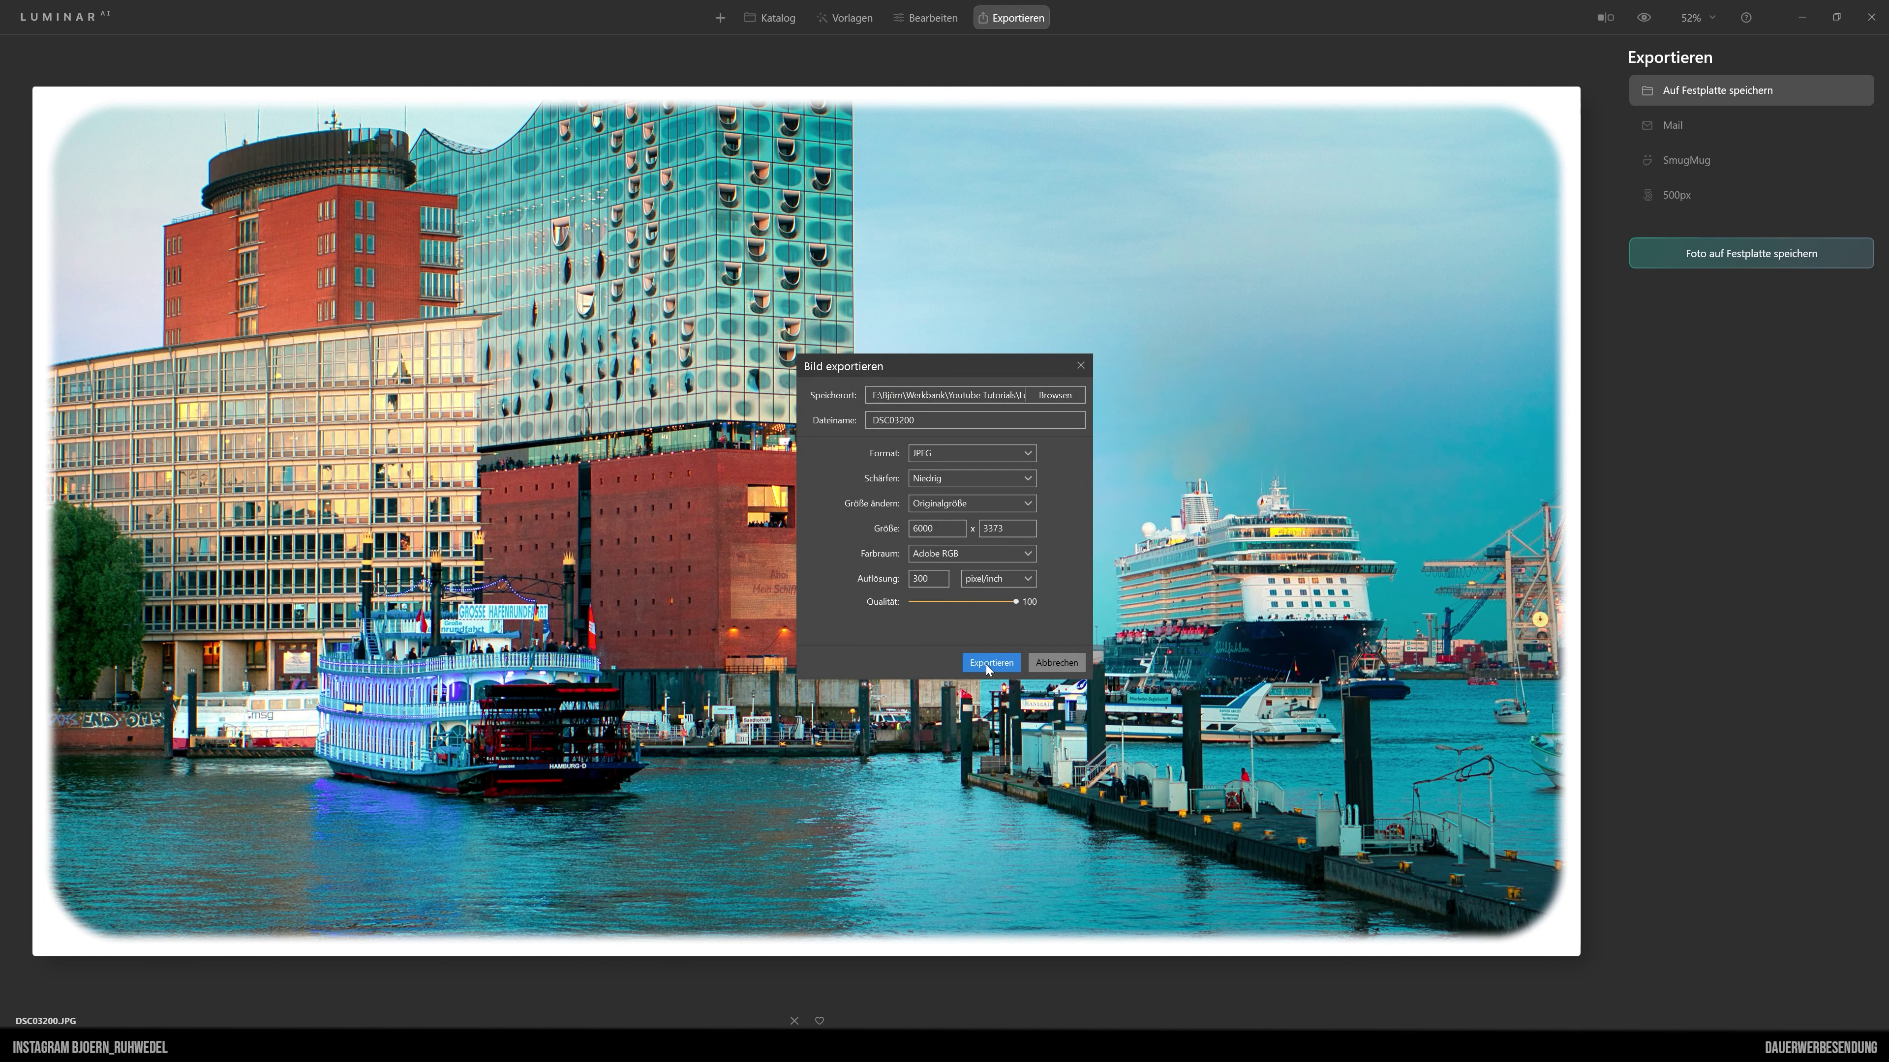
{"action": "left_click", "coordinate": [988, 665]}
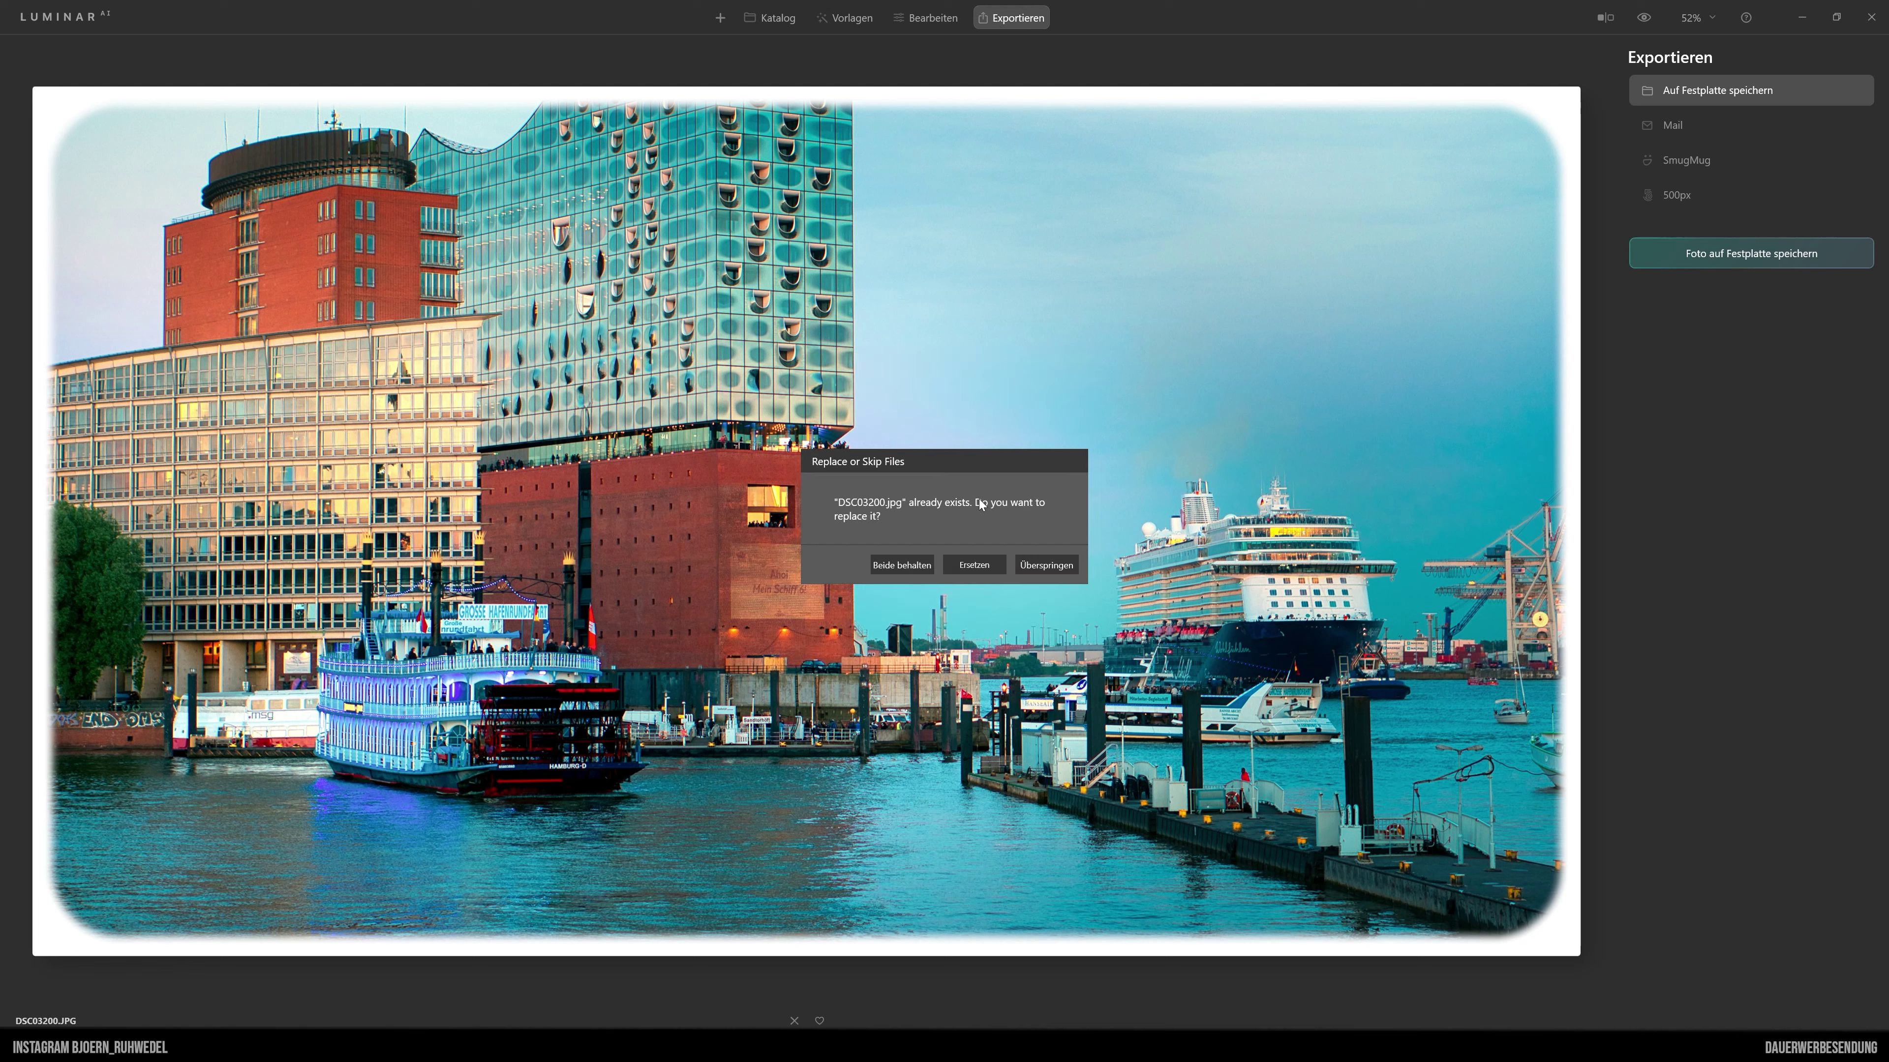
{"action": "left_click", "coordinate": [974, 565]}
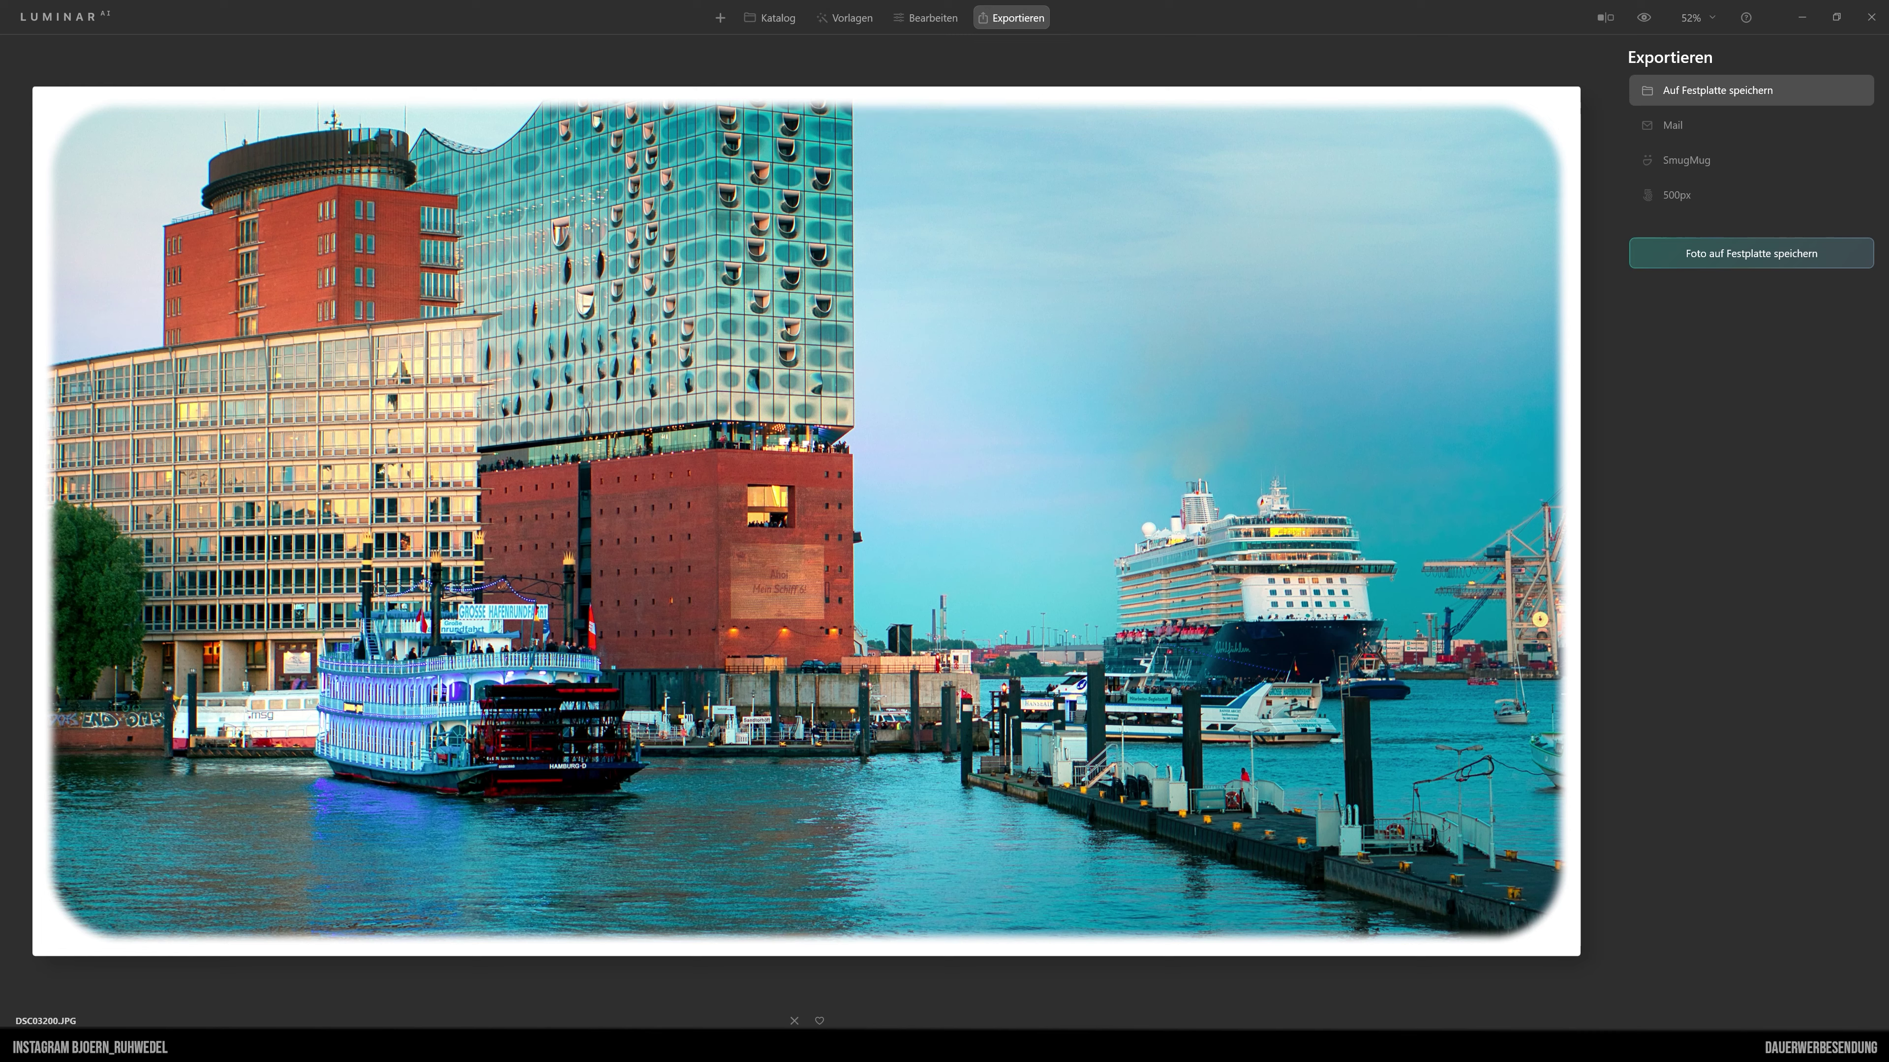
{"action": "left_click", "coordinate": [468, 1004]}
View the exported DSC03200 harbour JPEG full-screen in Windows Photos.
{"action": "left_click", "coordinate": [610, 190]}
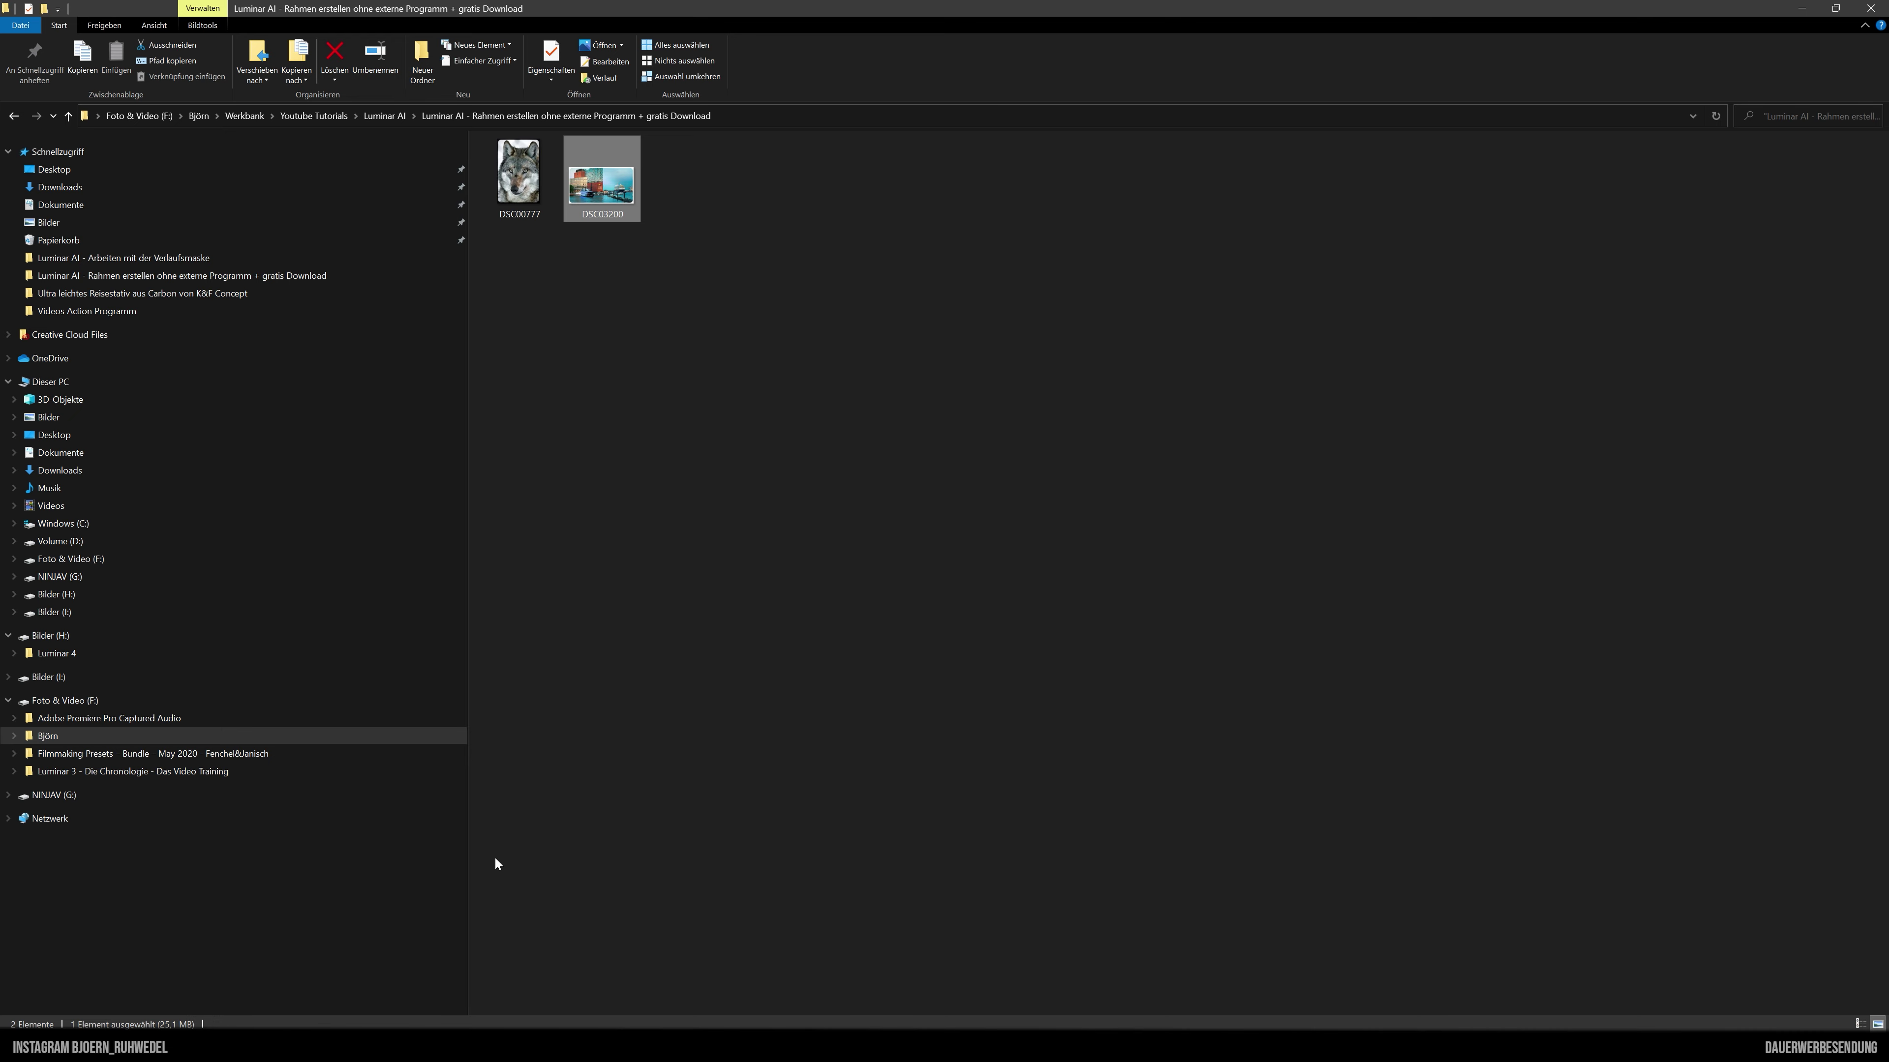
{"action": "double_click", "coordinate": [598, 188]}
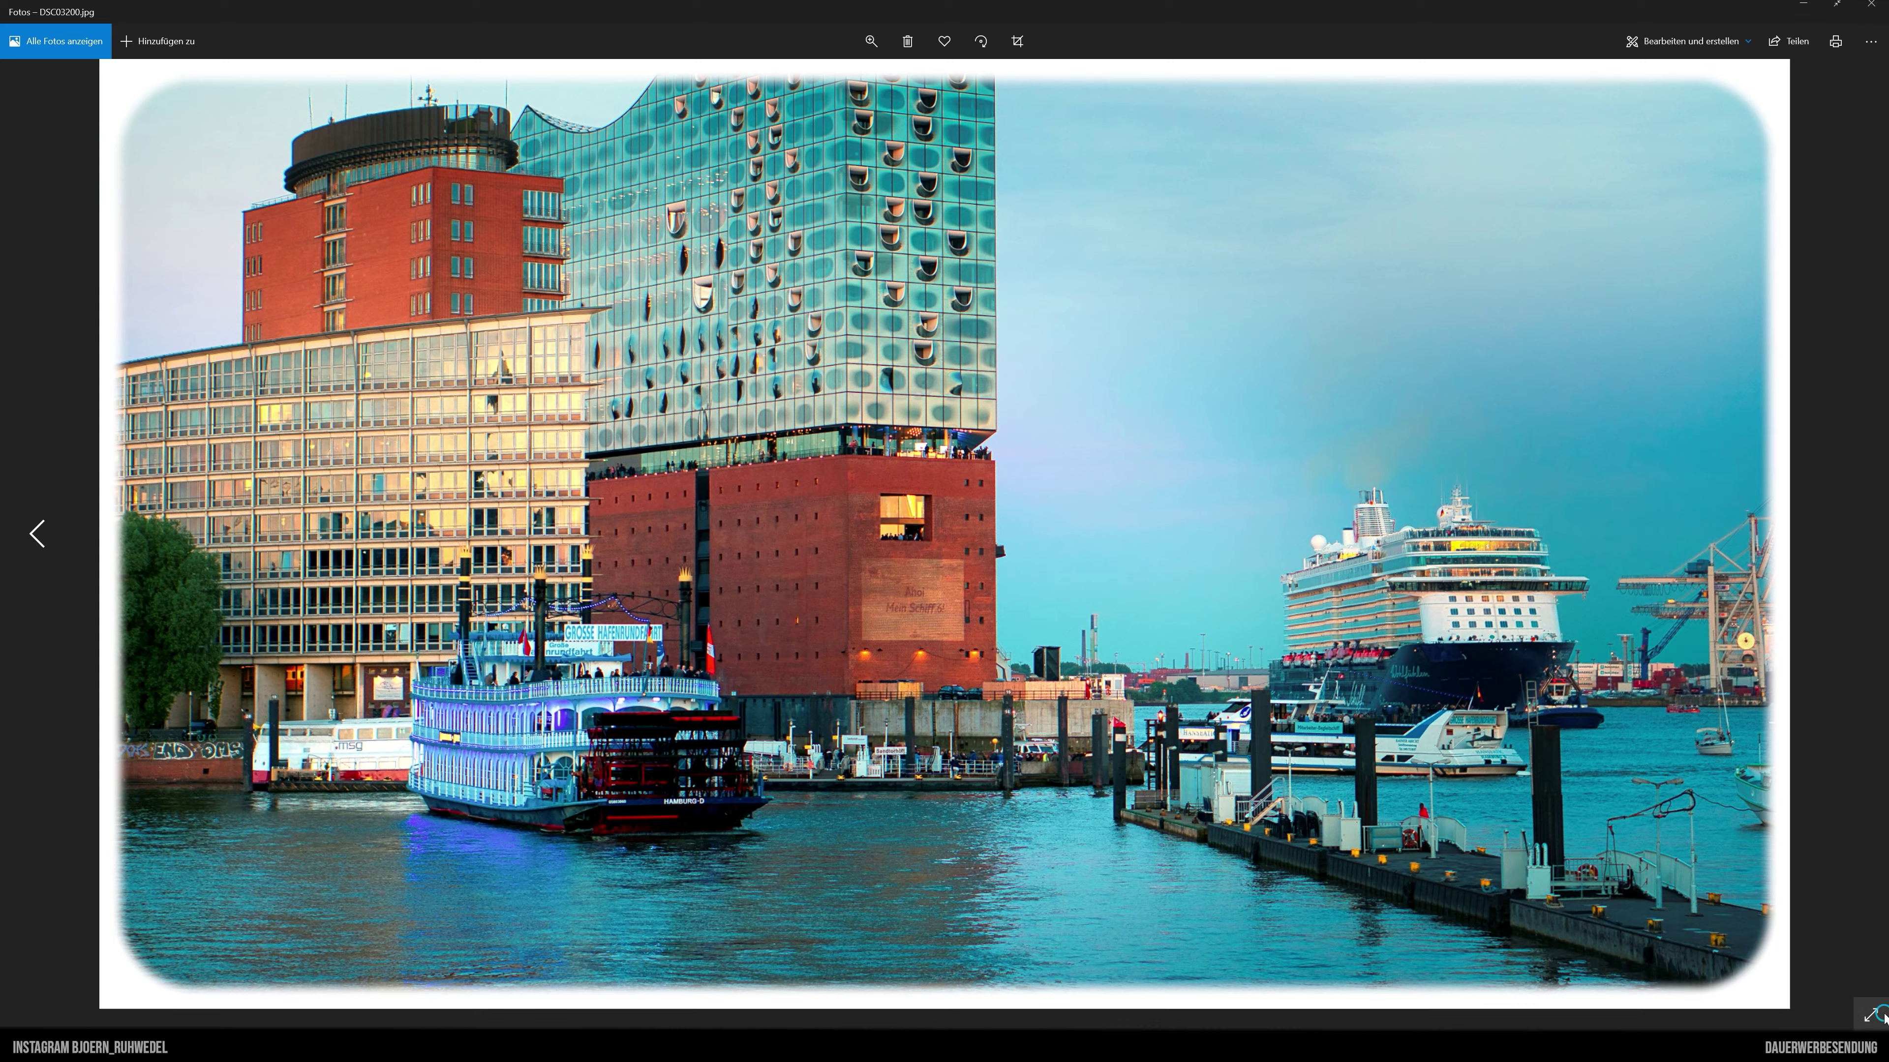
{"action": "left_click", "coordinate": [1880, 1016]}
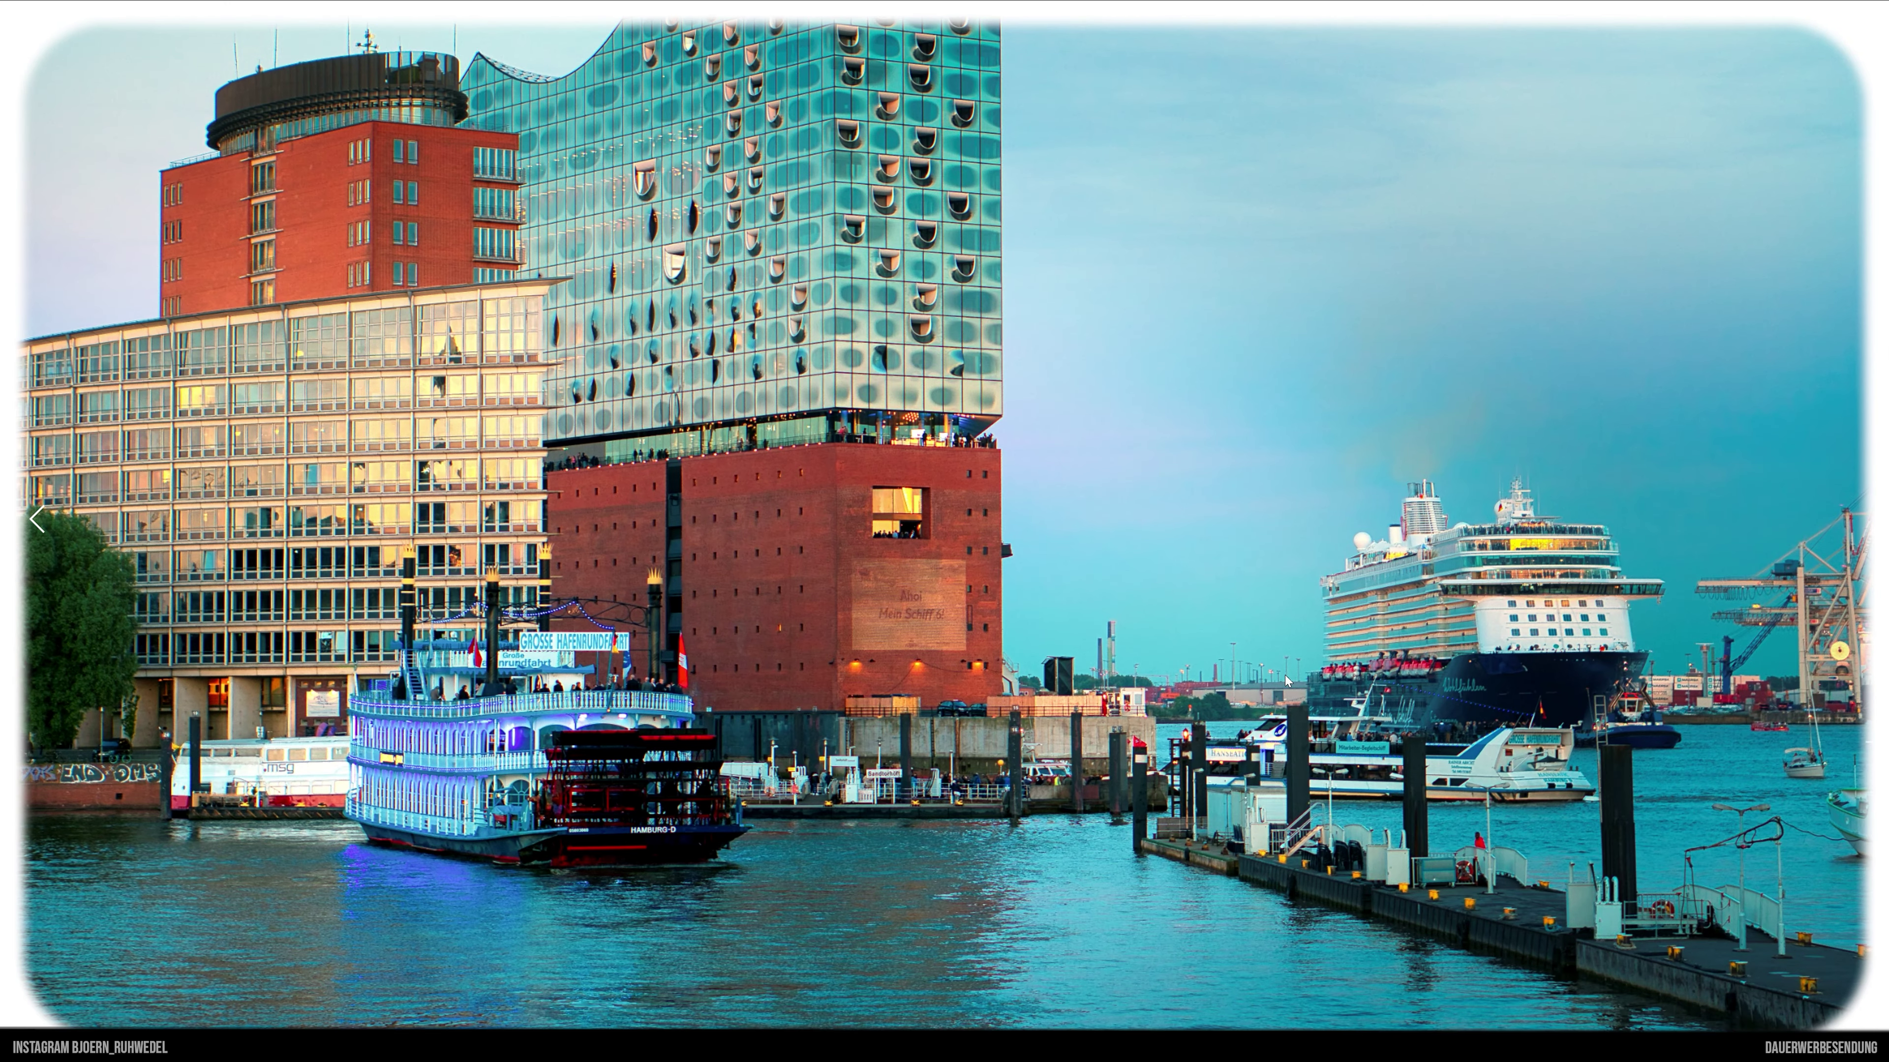